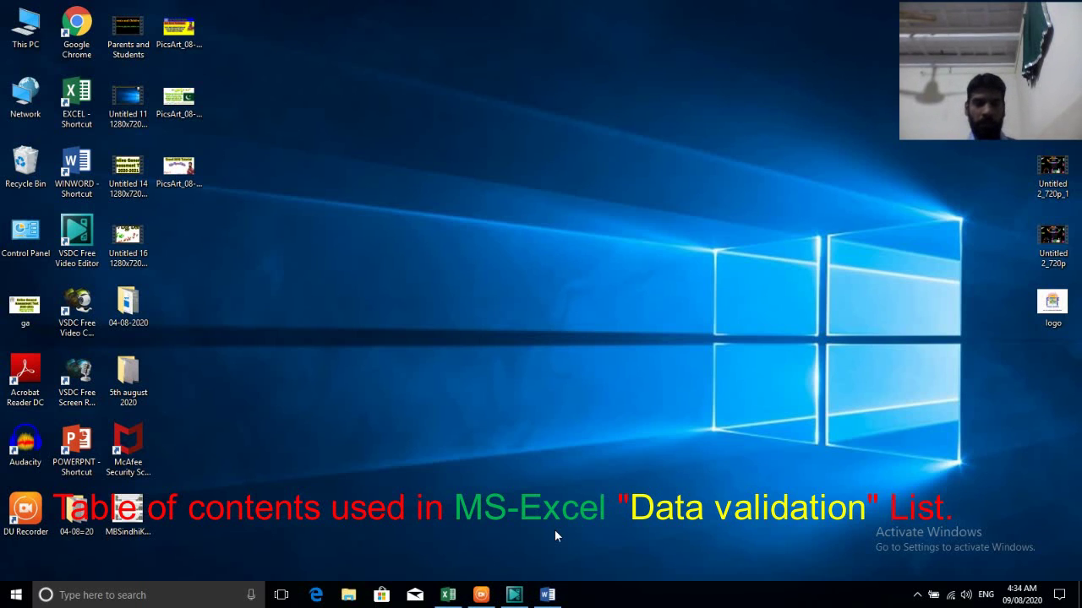
Restore the Tips and Tricks workbook and step across the row 9 headings from BANK NAME LIST
left_click(448, 596)
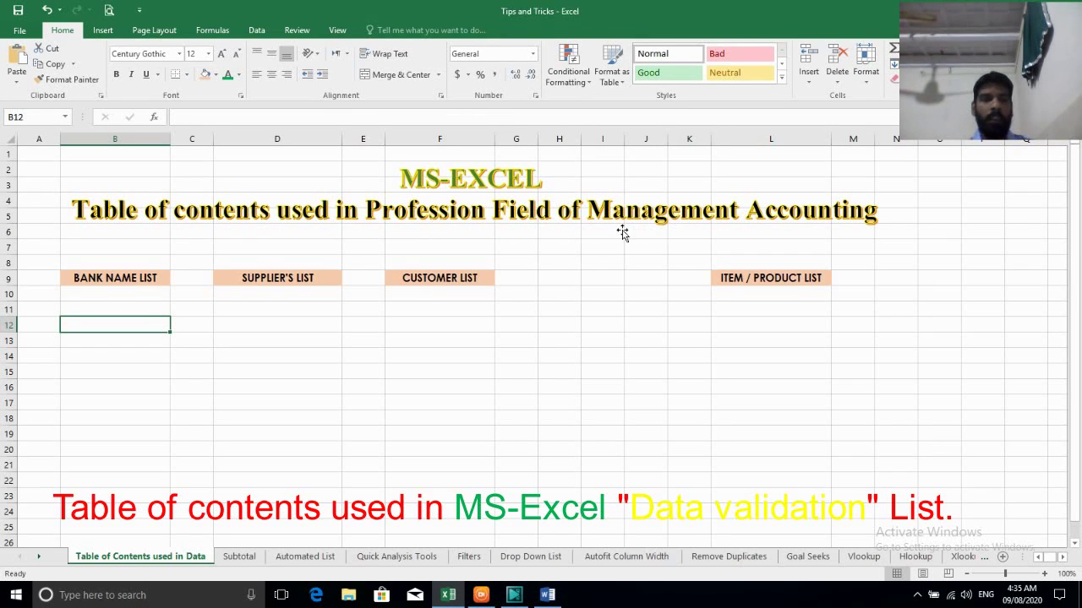
left_click(160, 295)
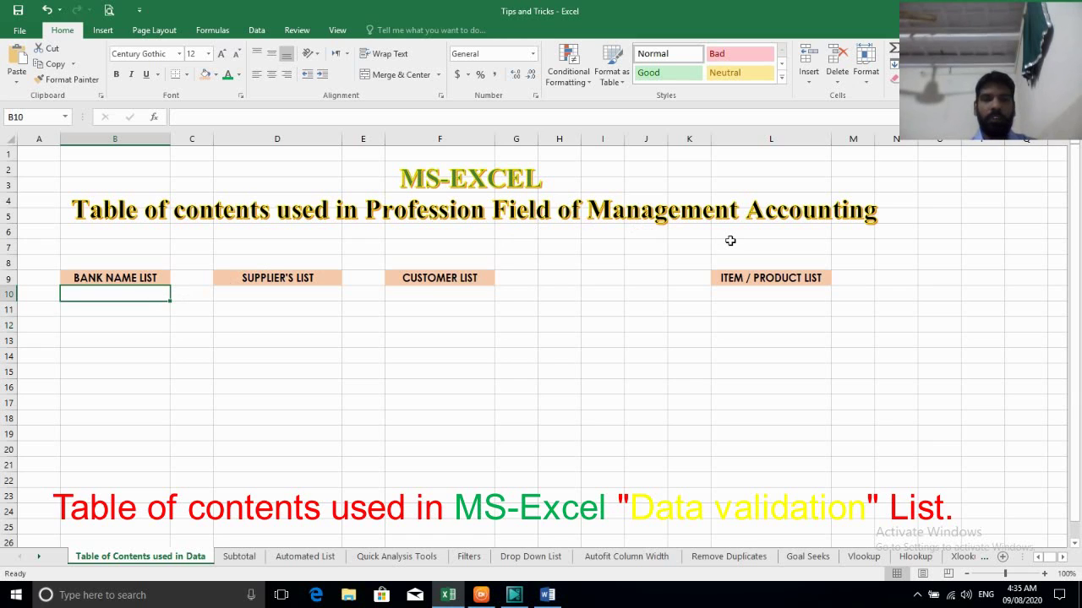
key("Up")
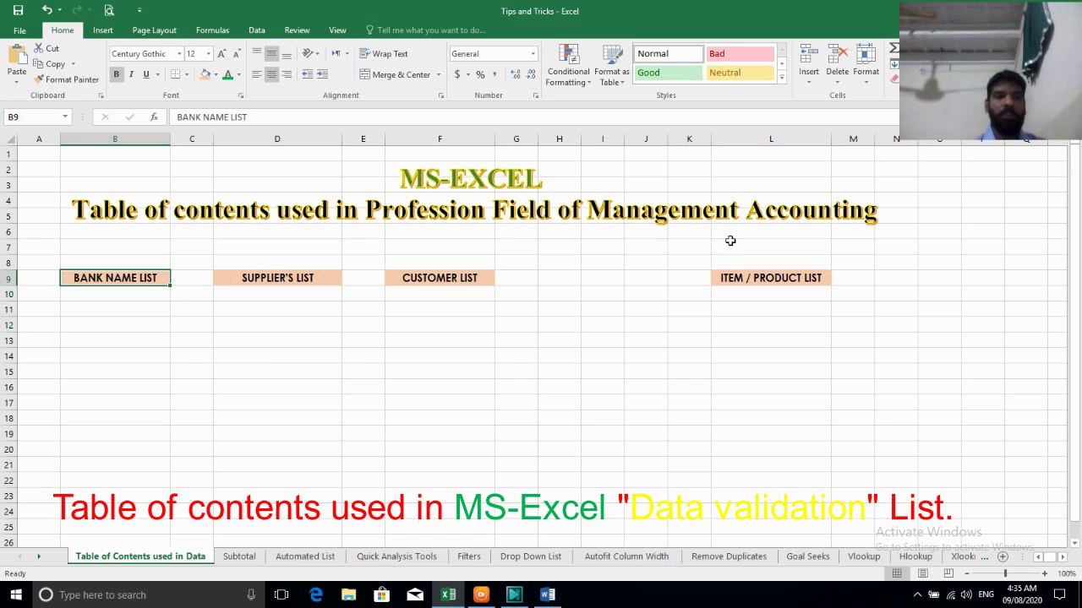
key("Right")
key("Right")
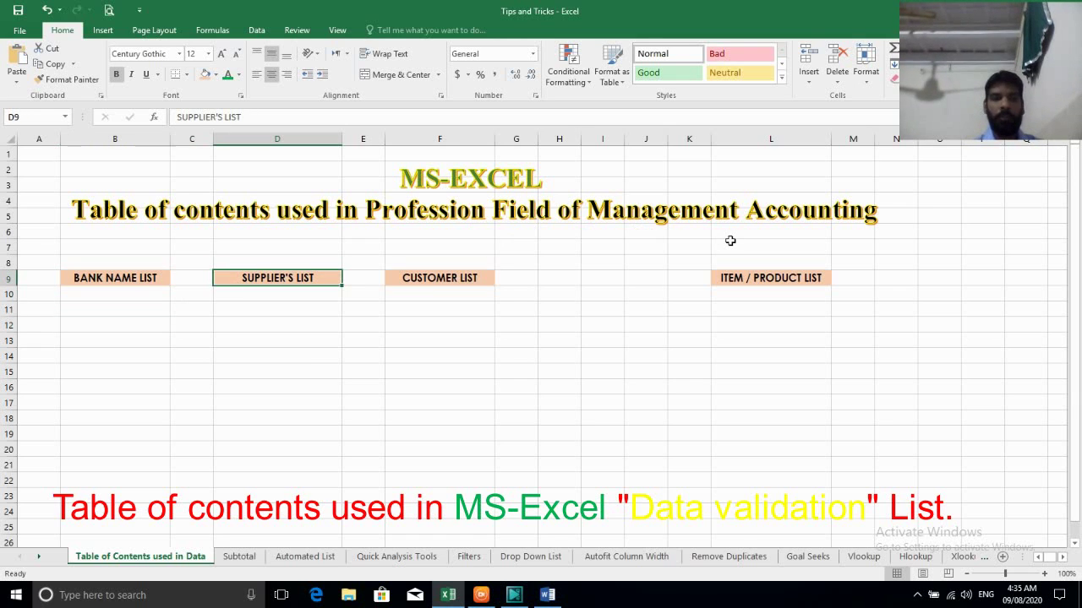
key("Right")
key("Right")
key("Right")
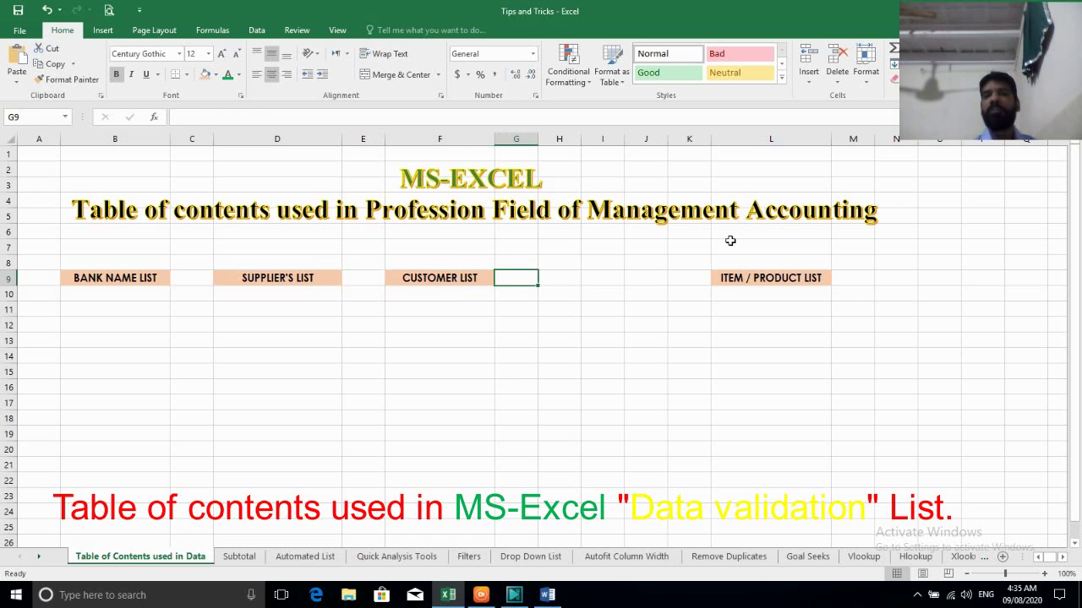
key("Right")
key("Right")
key("Right")
key("Right")
key("Right")
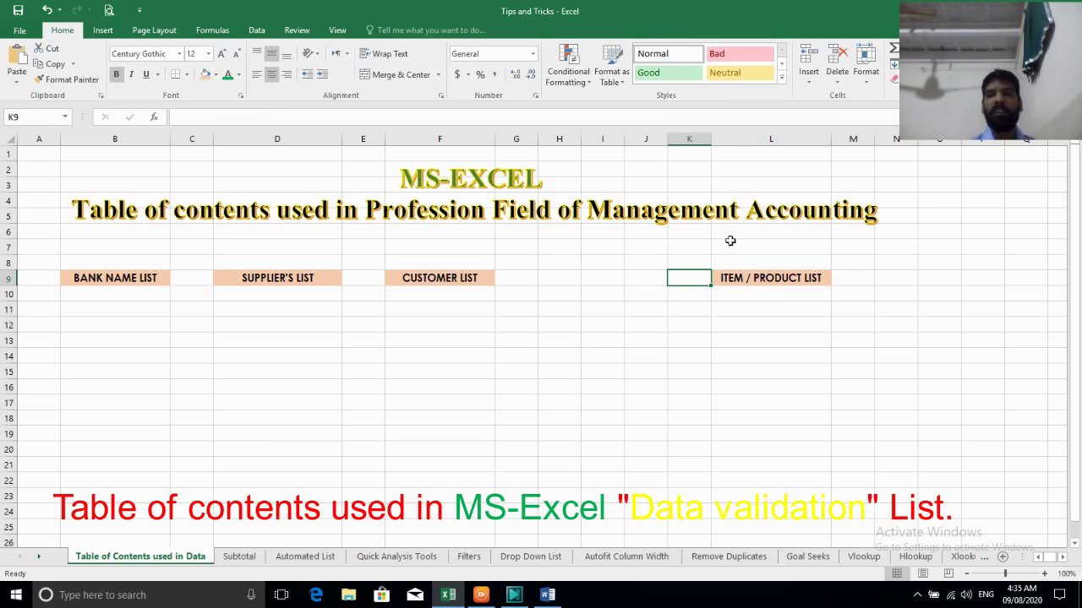
Copy the ITEM / PRODUCT LIST heading into N9 and change its text to UMO
key("ctrl+c")
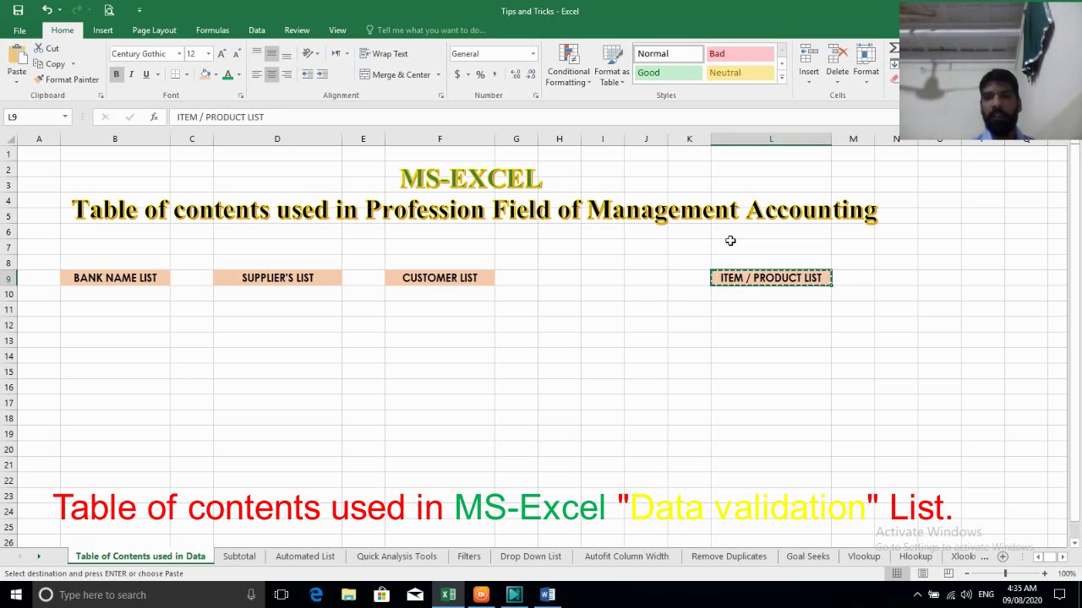
key("Right")
key("Right")
key("Return")
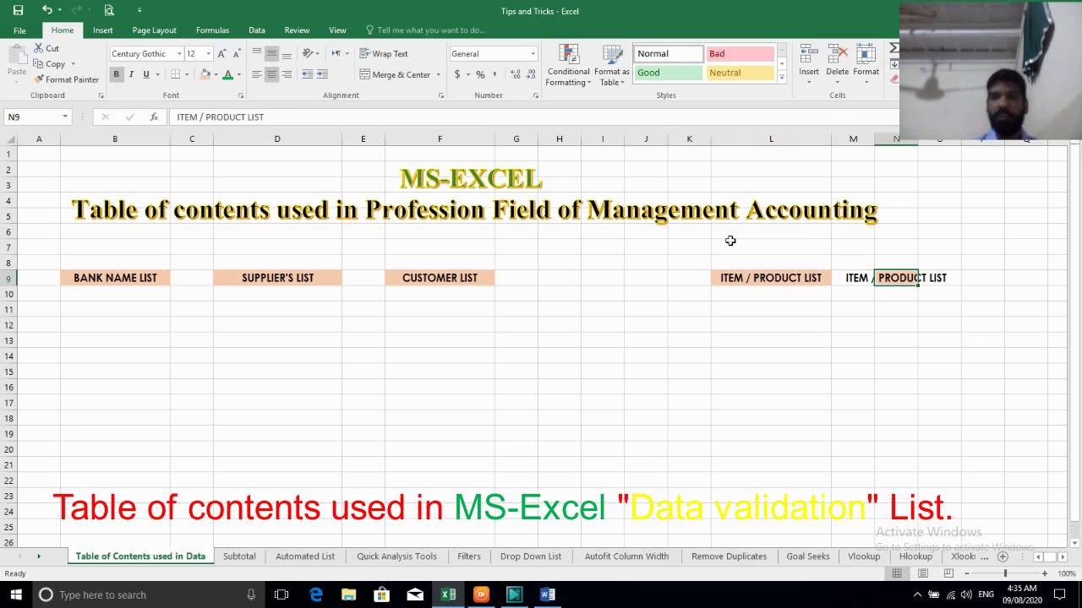
key("alt+o")
key("c")
type("a")
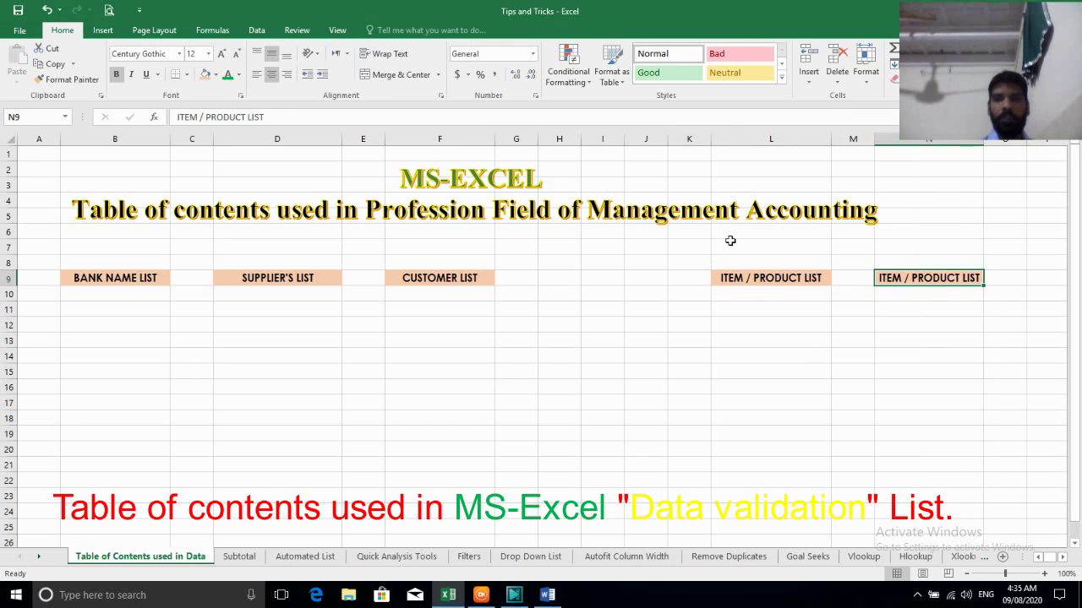
type("umo")
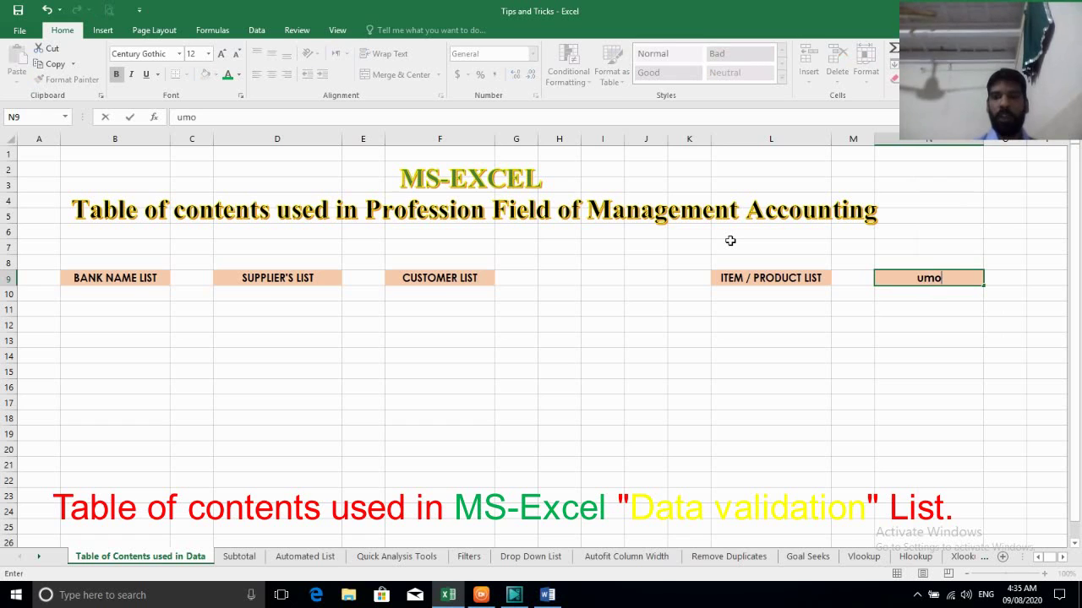
key("BackSpace")
key("BackSpace")
key("BackSpace")
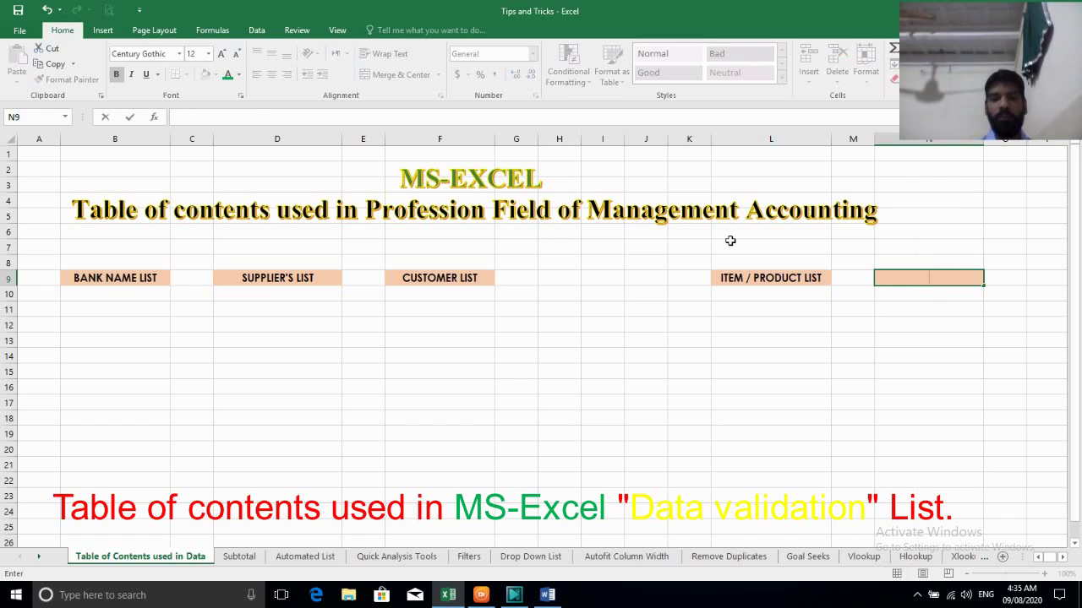
type("UMO")
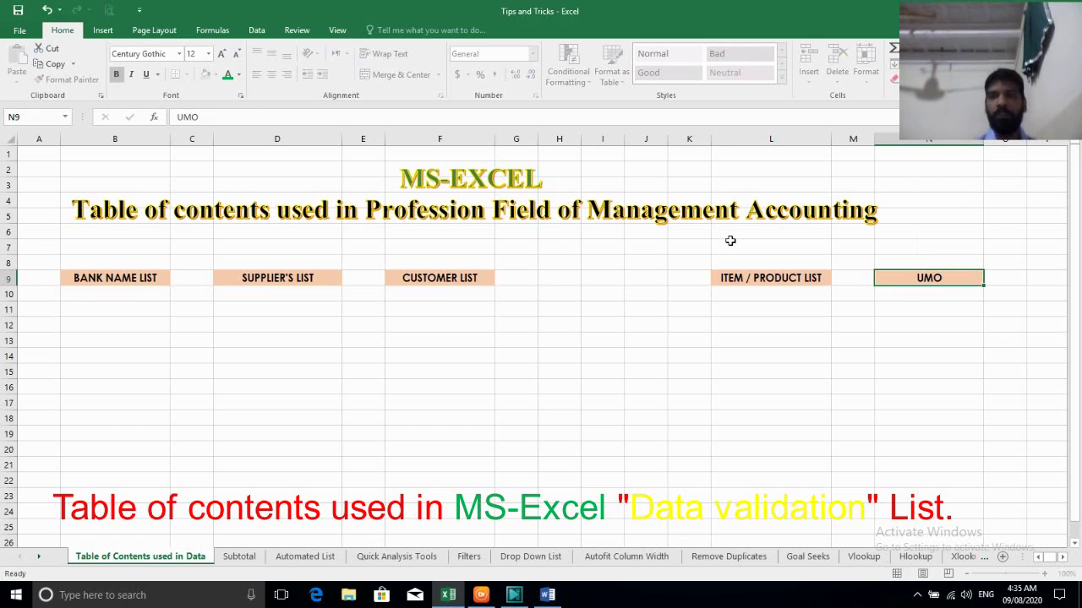
key("Tab")
Copy the UMO heading cell into H9
key("Left")
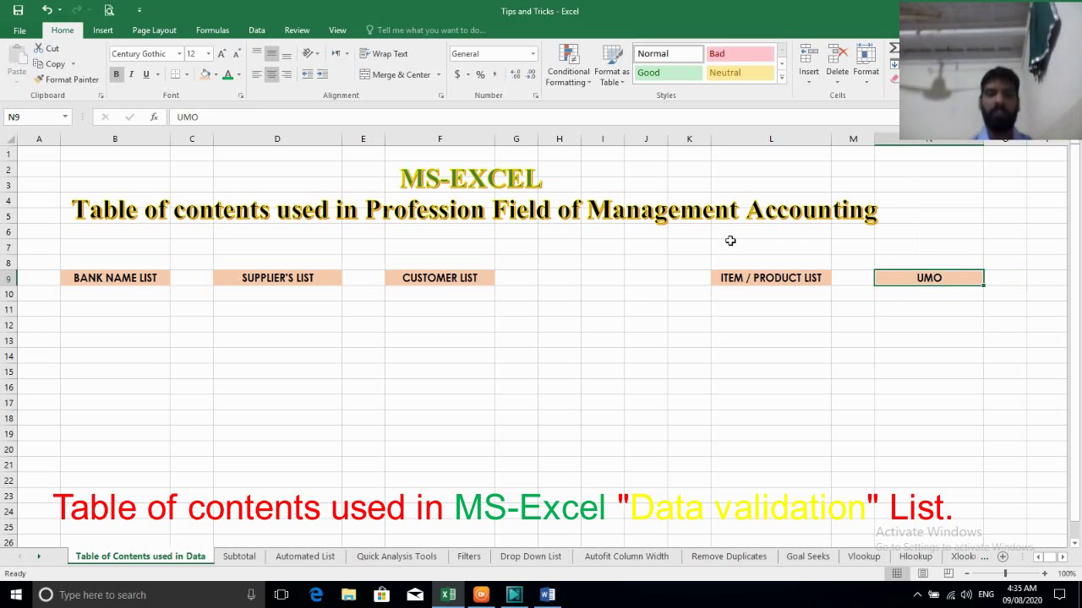
key("ctrl+c")
key("Left")
key("Left")
key("Left")
key("Left")
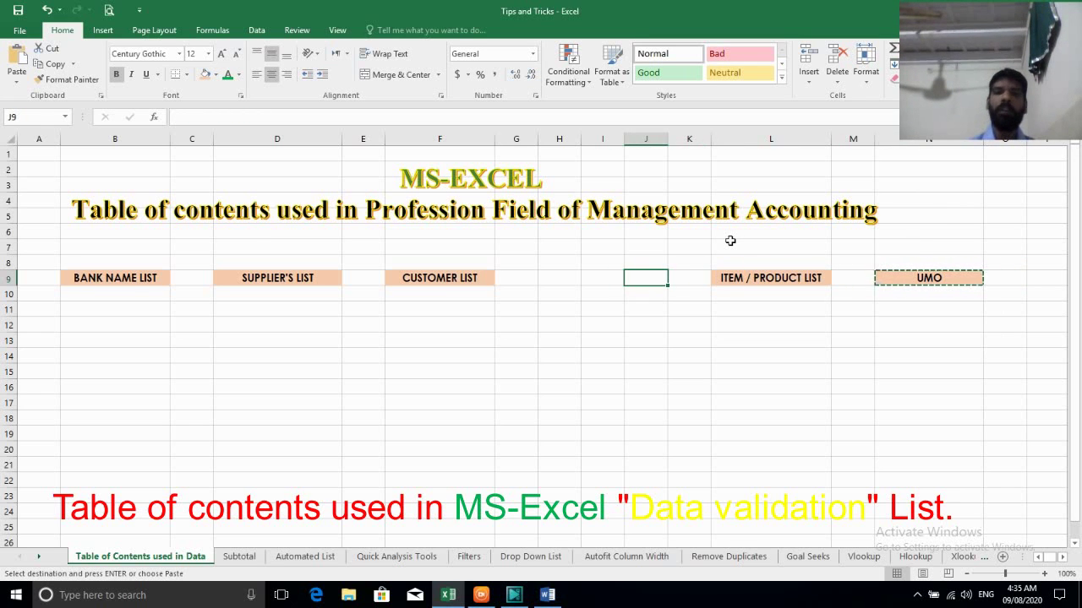
key("Left")
key("Left")
key("Return")
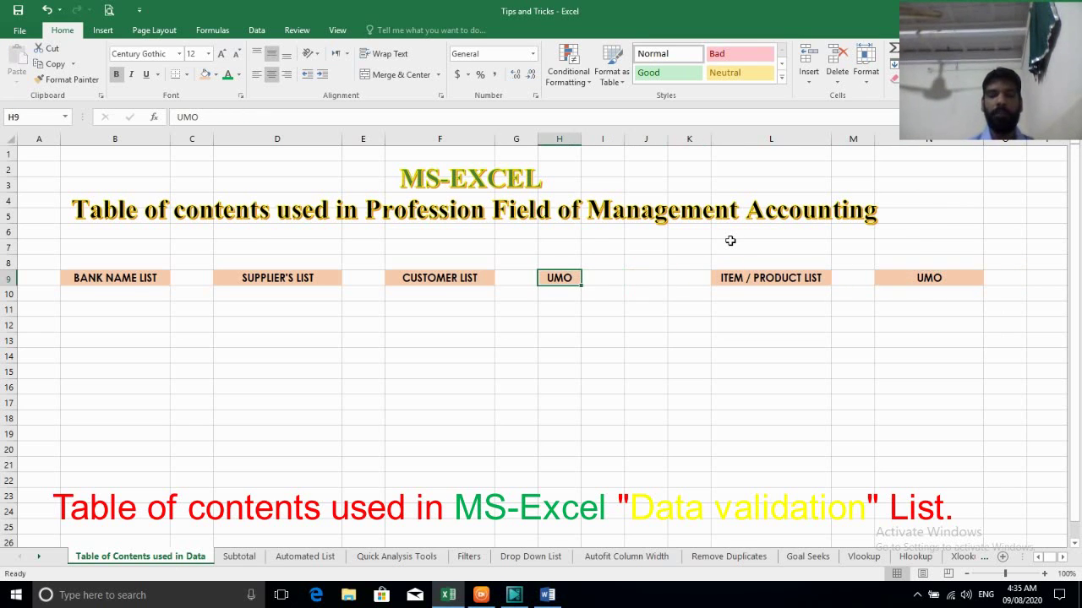
Change the H9 heading to Budget Rate and AutoFit column H
key("F2")
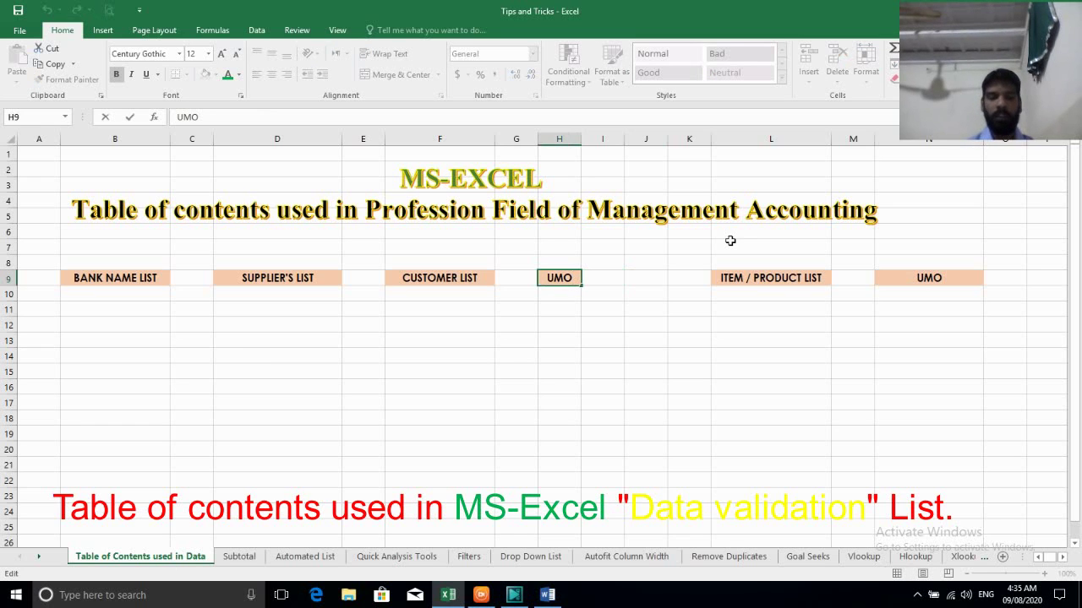
key("shift+Home")
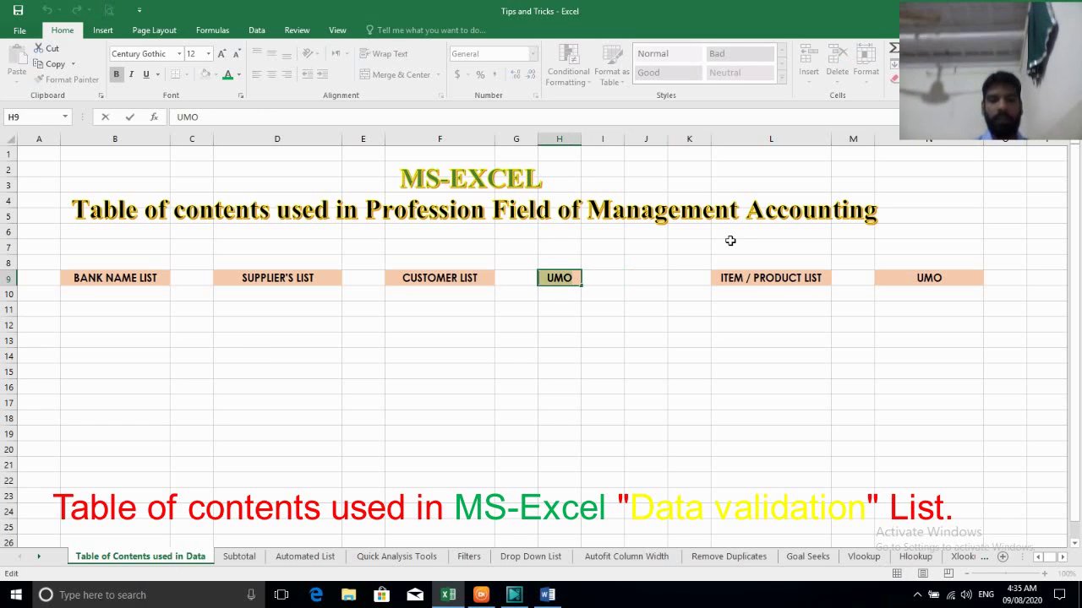
key("BackSpace")
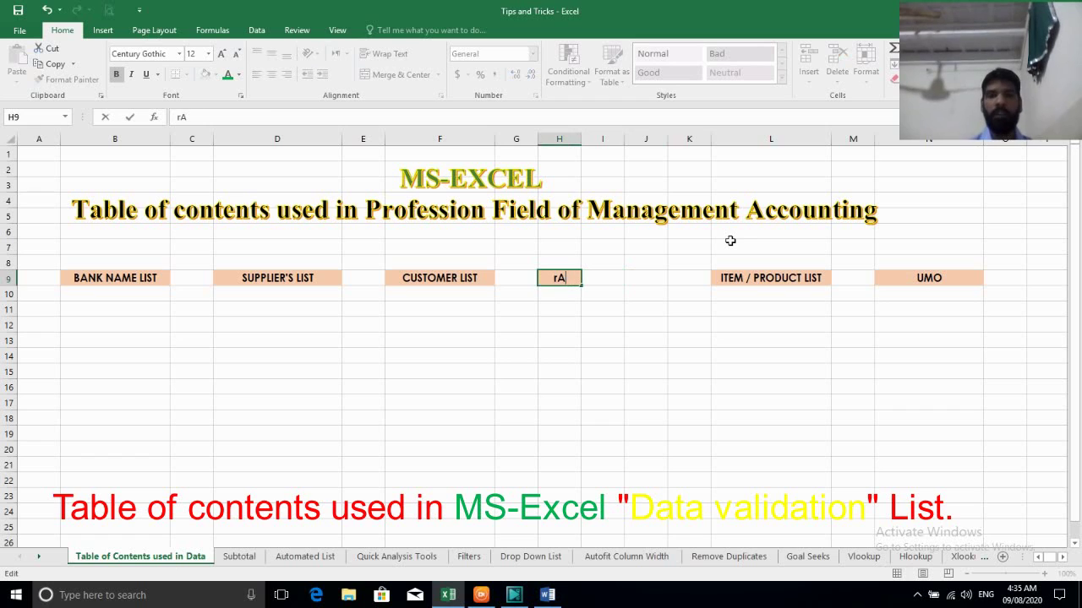
type("Bu")
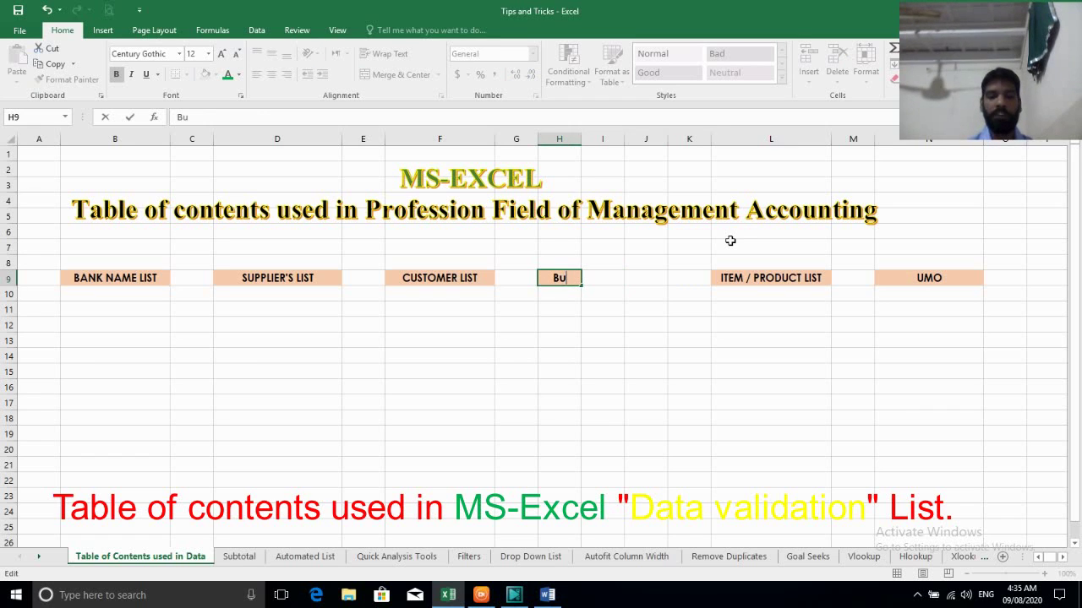
type("d")
type("get Ra")
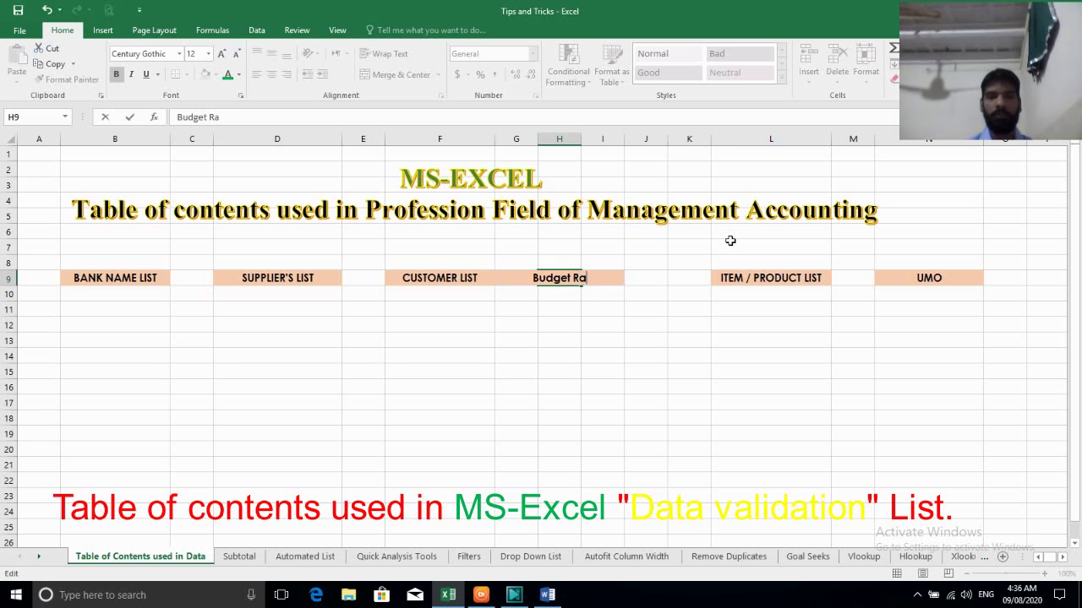
type("te")
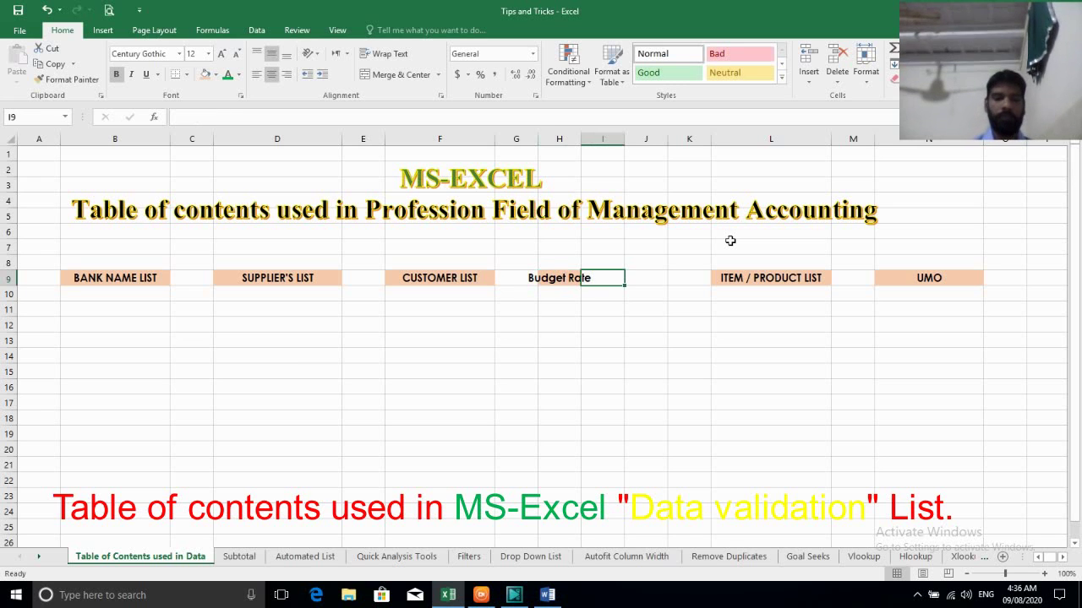
key("ctrl+Return")
key("alt+o")
key("c")
key("a")
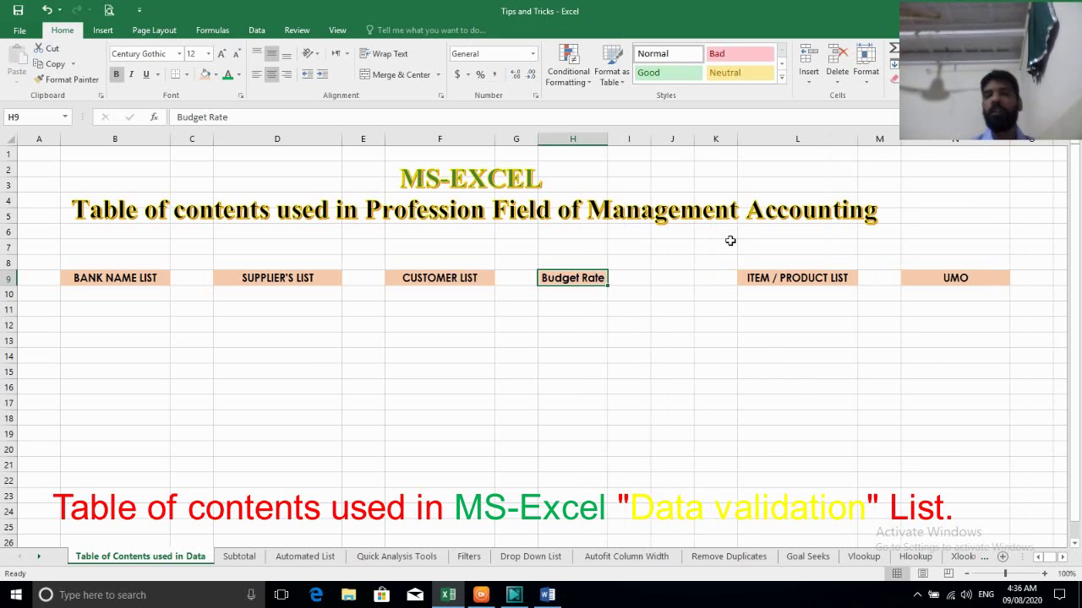
key("Right")
key("Right")
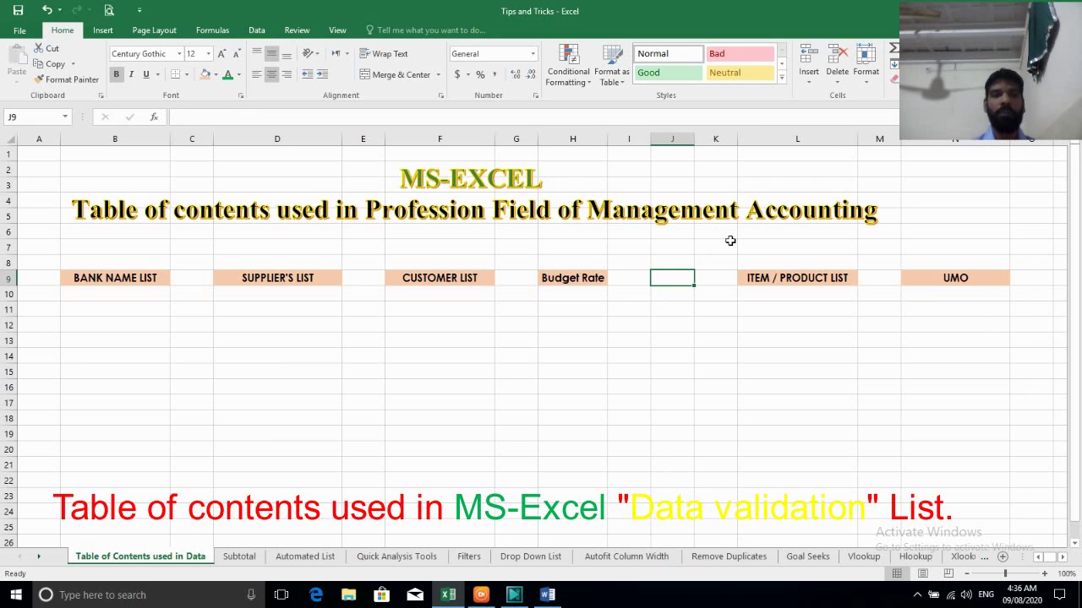
type("Cit")
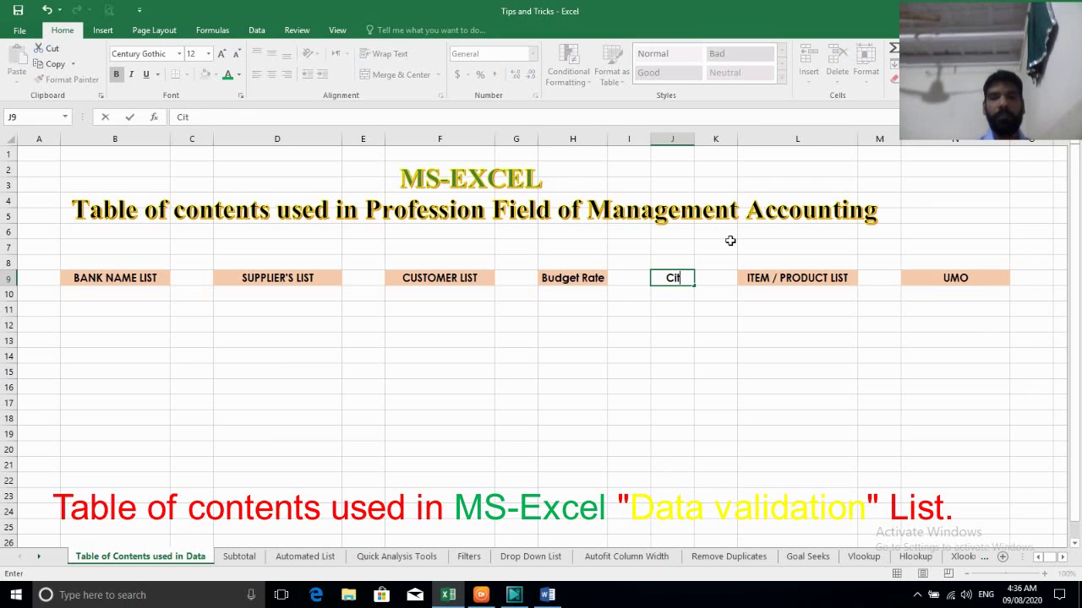
type("y")
key("Tab")
key("Left")
key("Left")
key("Left")
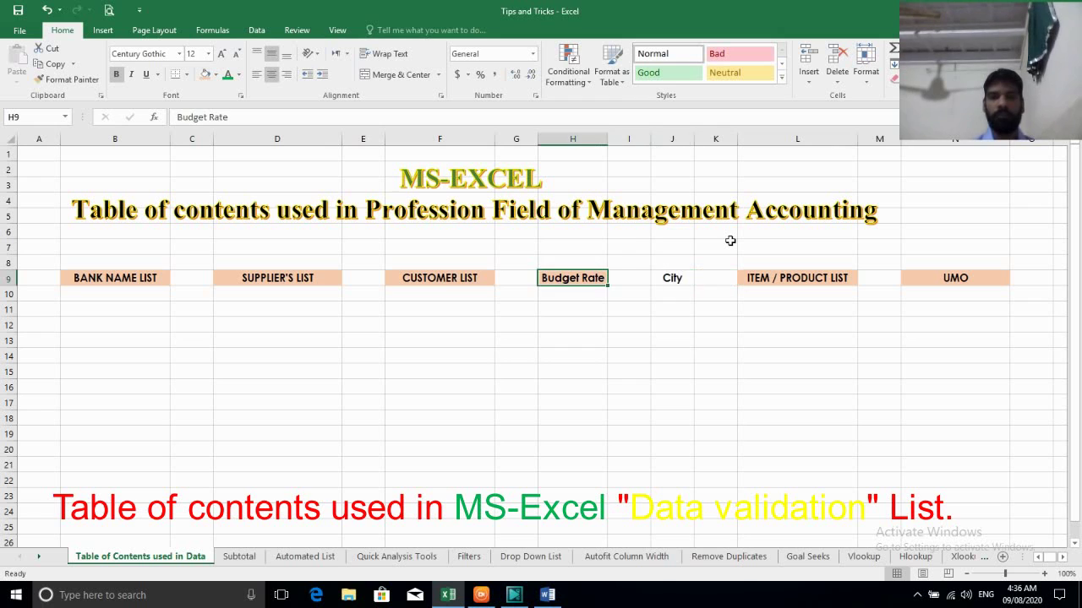
key("ctrl+c")
key("Right")
key("Right")
key("Return")
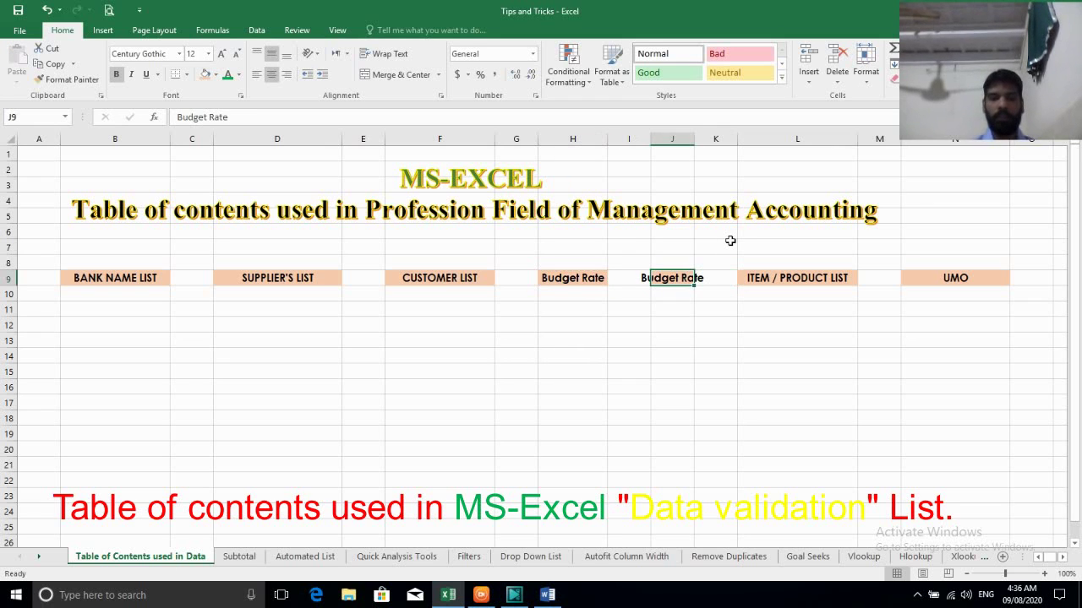
type("City")
key("Tab")
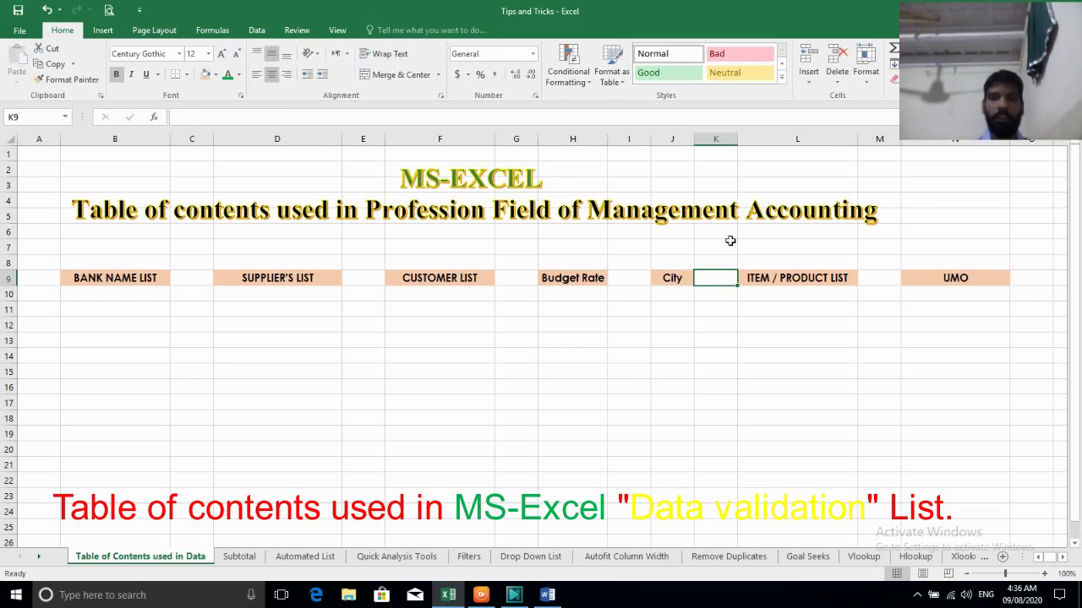
key("Left")
key("Left")
key("Left")
key("Left")
key("Left")
key("Left")
key("Left")
key("Left")
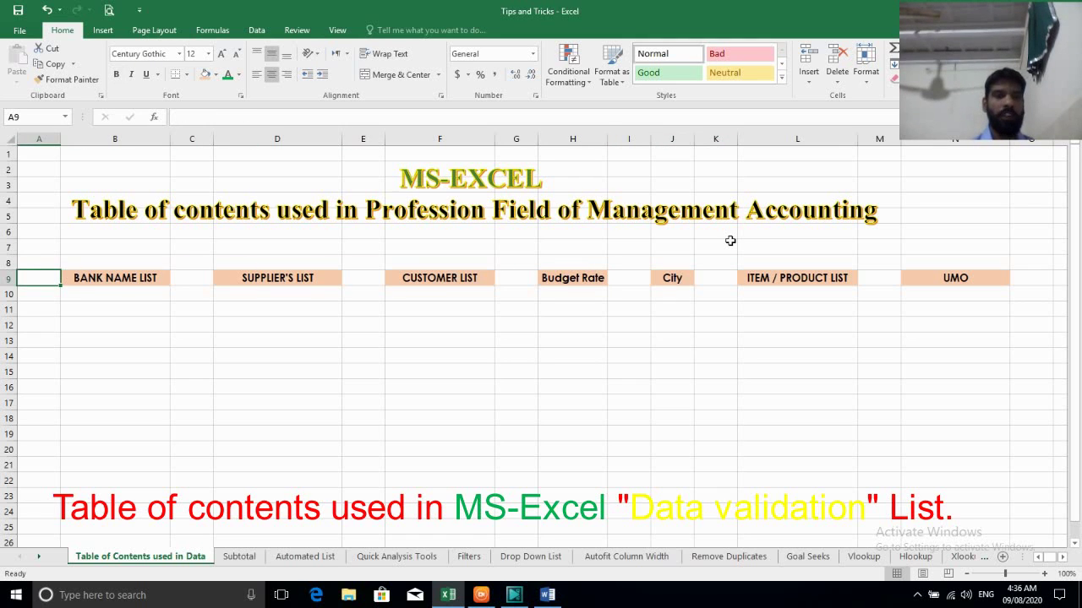
key("Right")
key("Down")
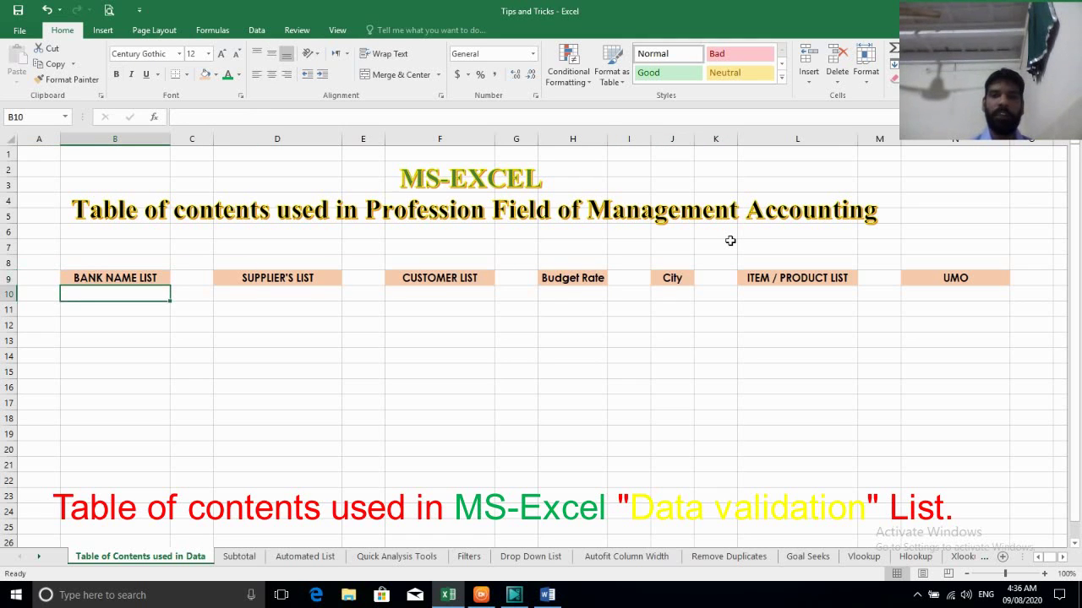
key("Up")
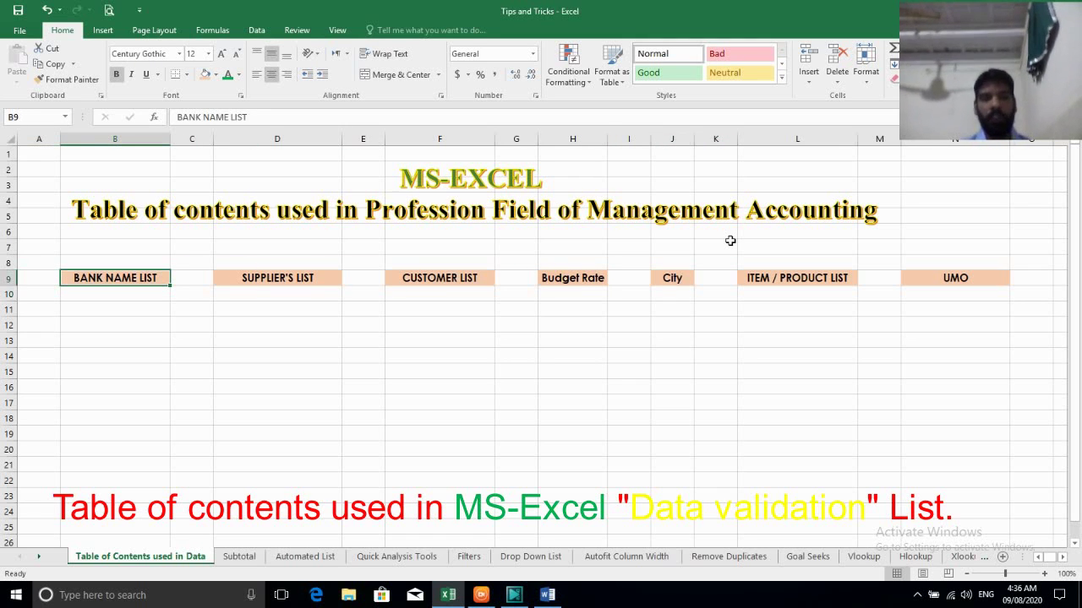
key("Right")
key("Right")
key("Left")
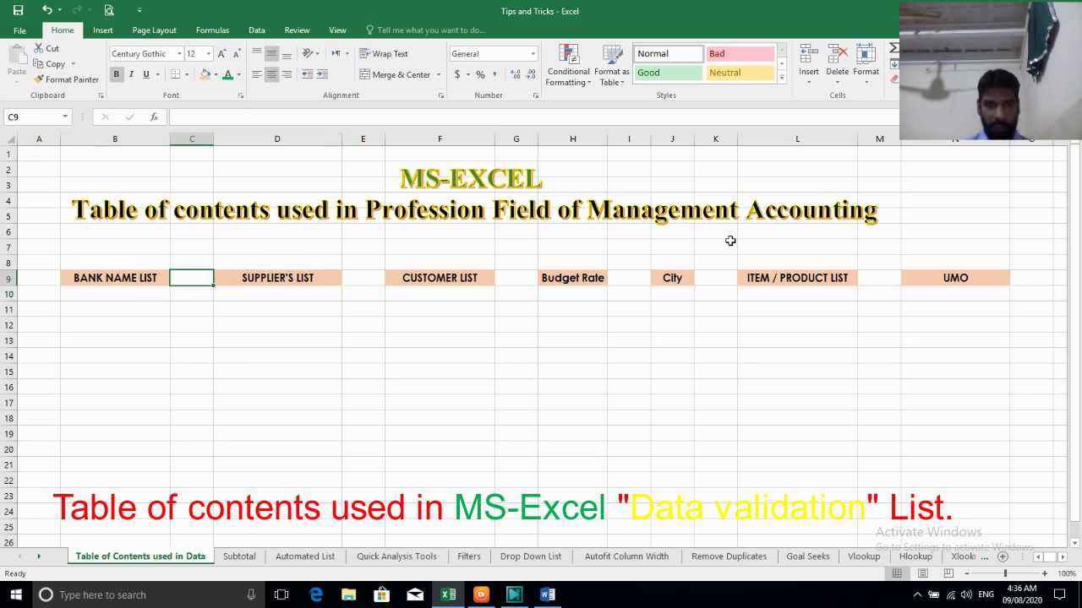
key("Right")
key("Right")
key("Right")
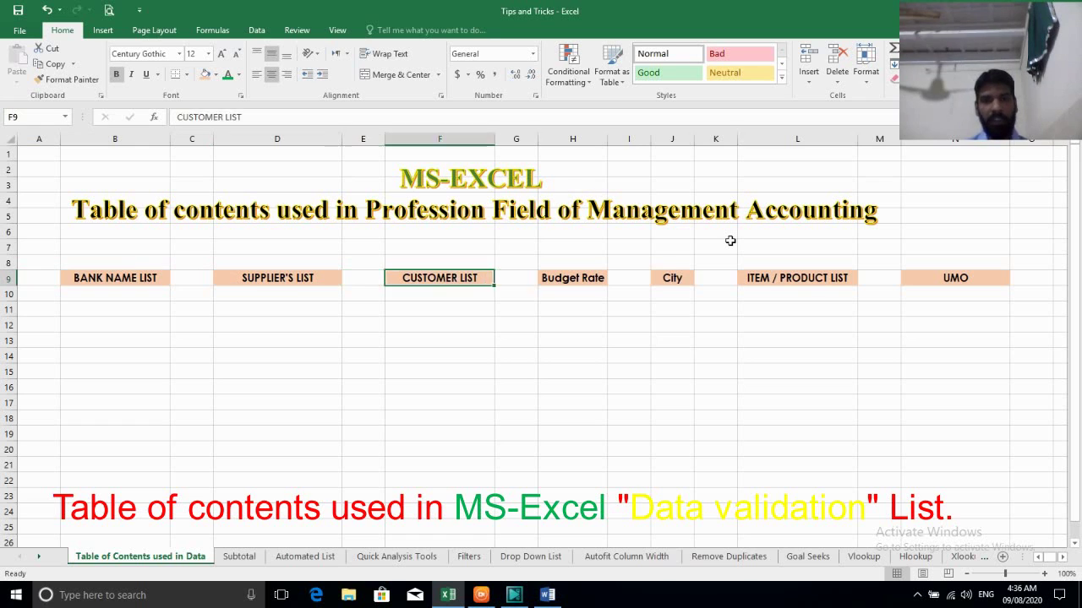
key("Right")
key("Right")
key("Right")
key("Right")
key("Right")
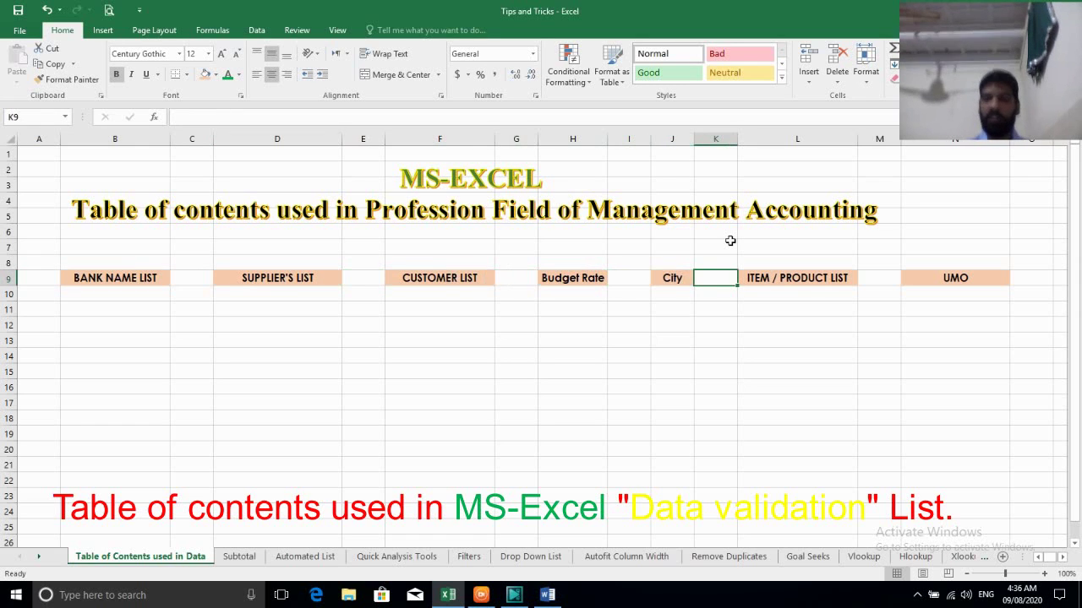
key("ctrl+shift+plus")
key("Escape")
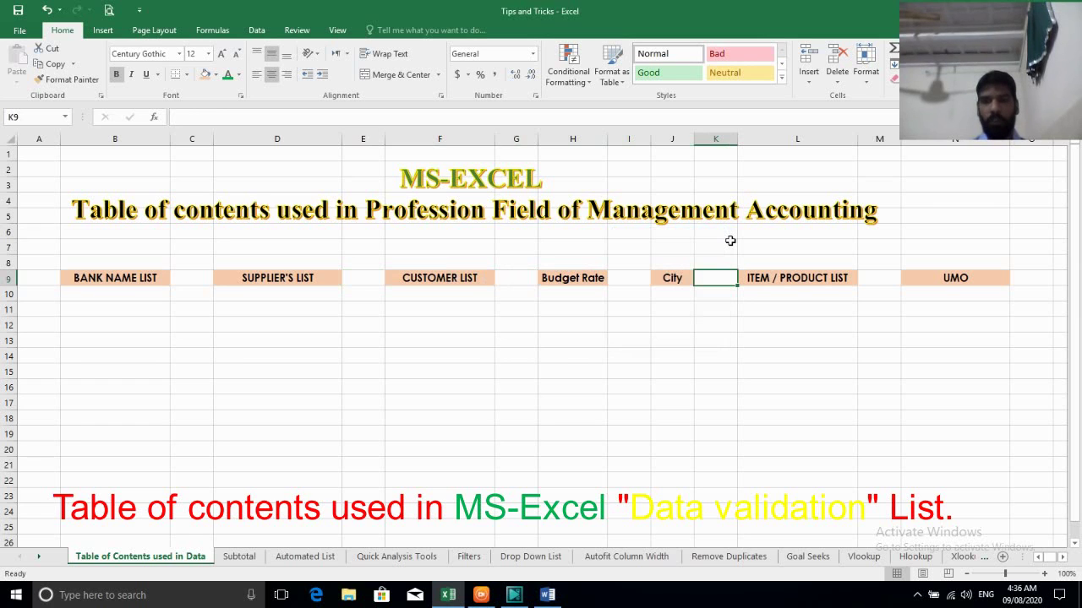
key("ctrl+shift+plus")
Insert an entire new column K after City, then delete it again
key("c")
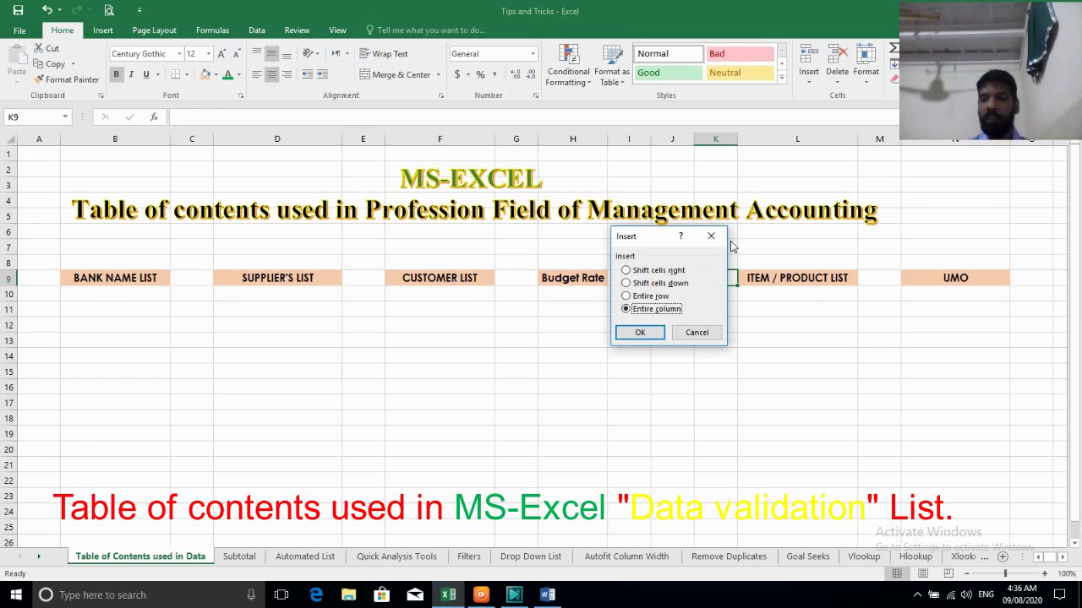
key("Return")
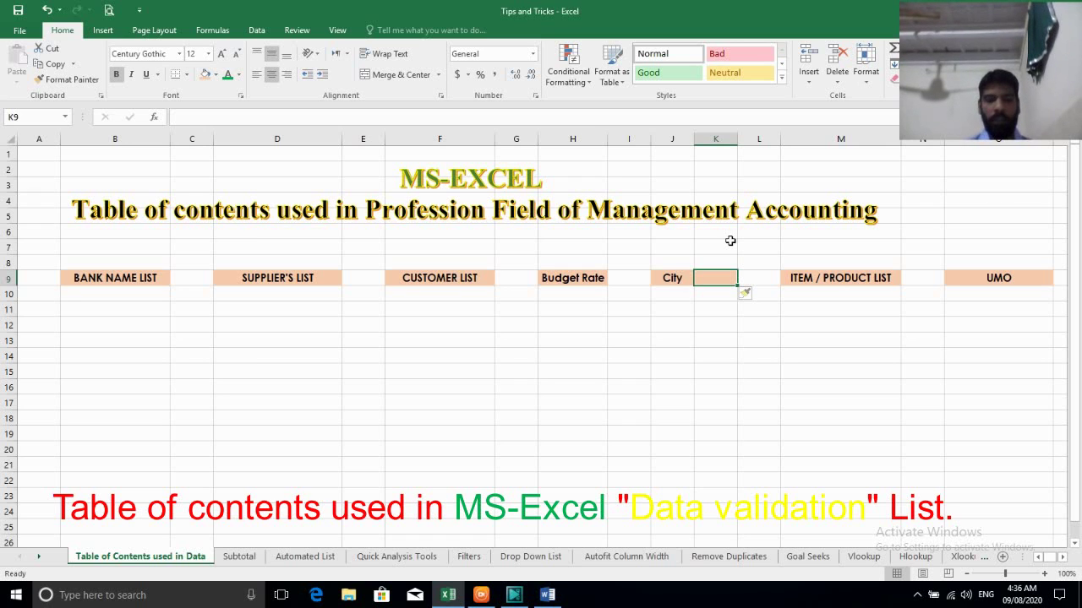
key("ctrl+minus")
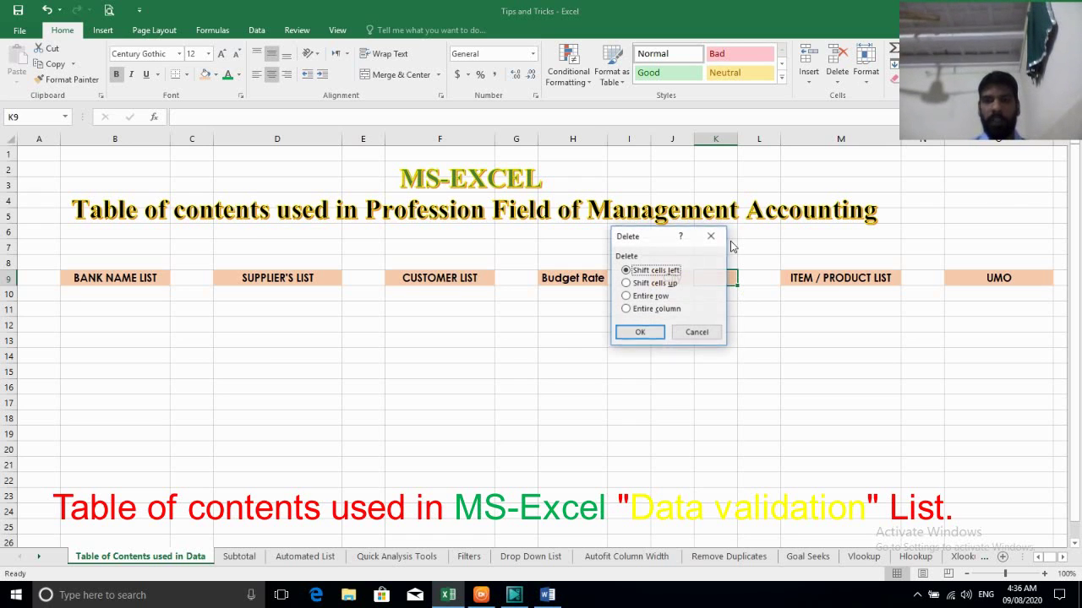
key("c")
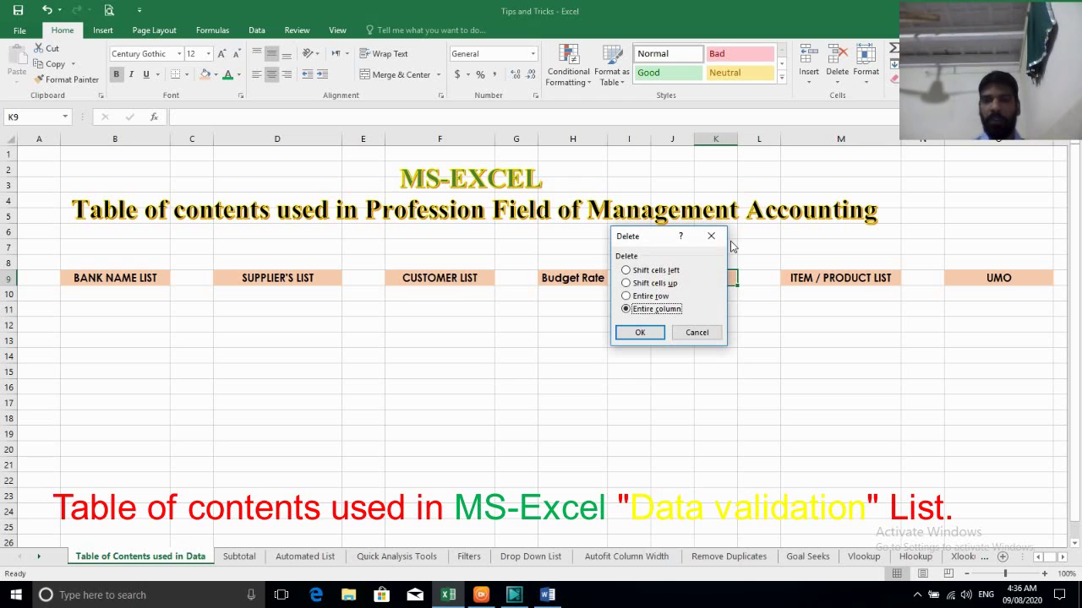
key("Return")
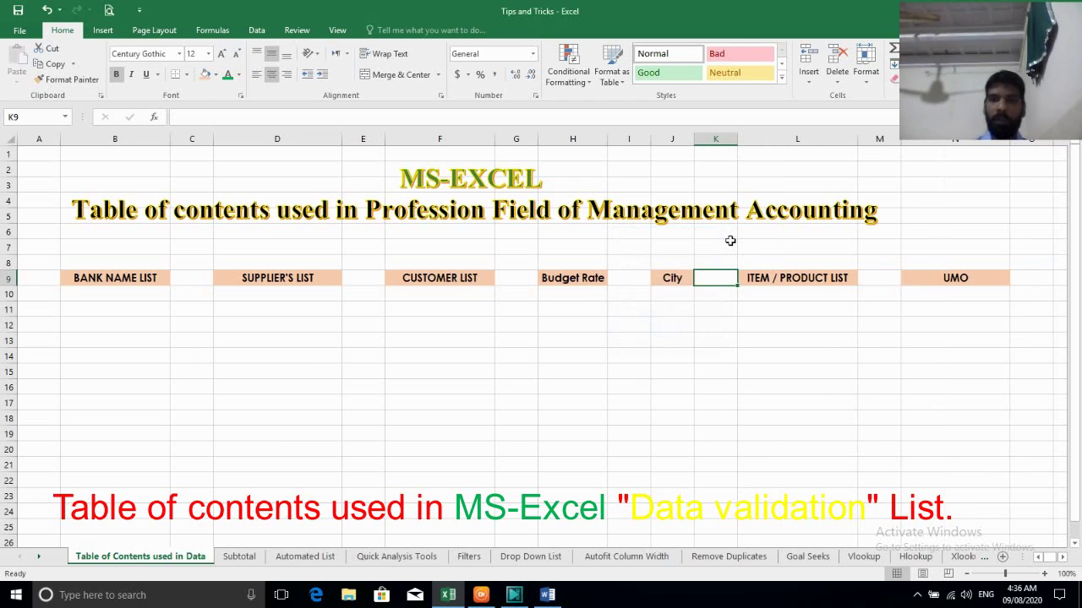
Type Habib Bank Limited into B10 under BANK NAME LIST
key("Left")
key("Left")
key("Left")
key("Left")
key("Down")
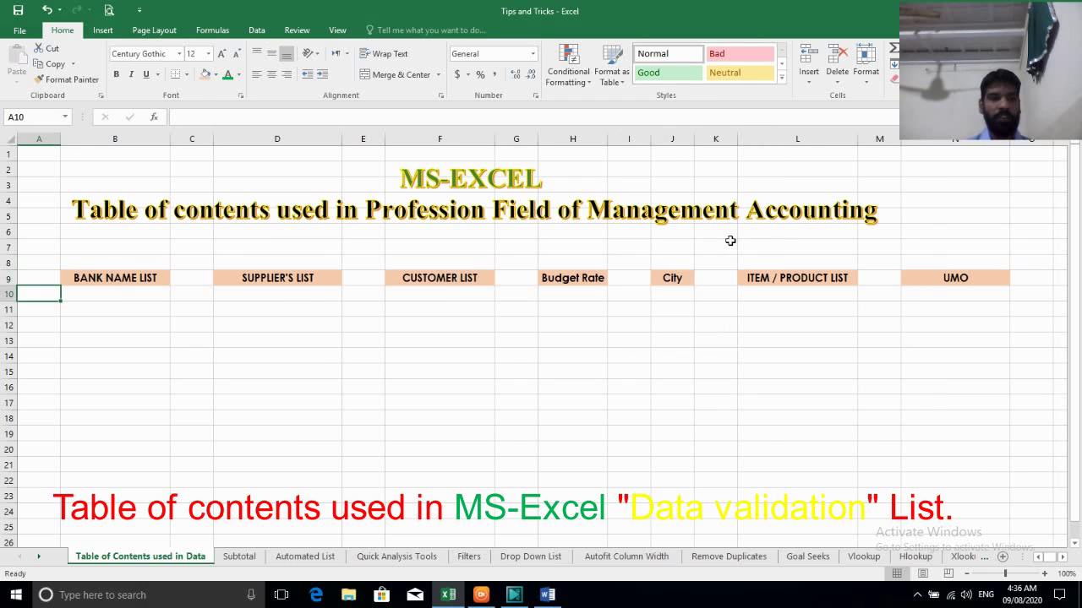
key("Right")
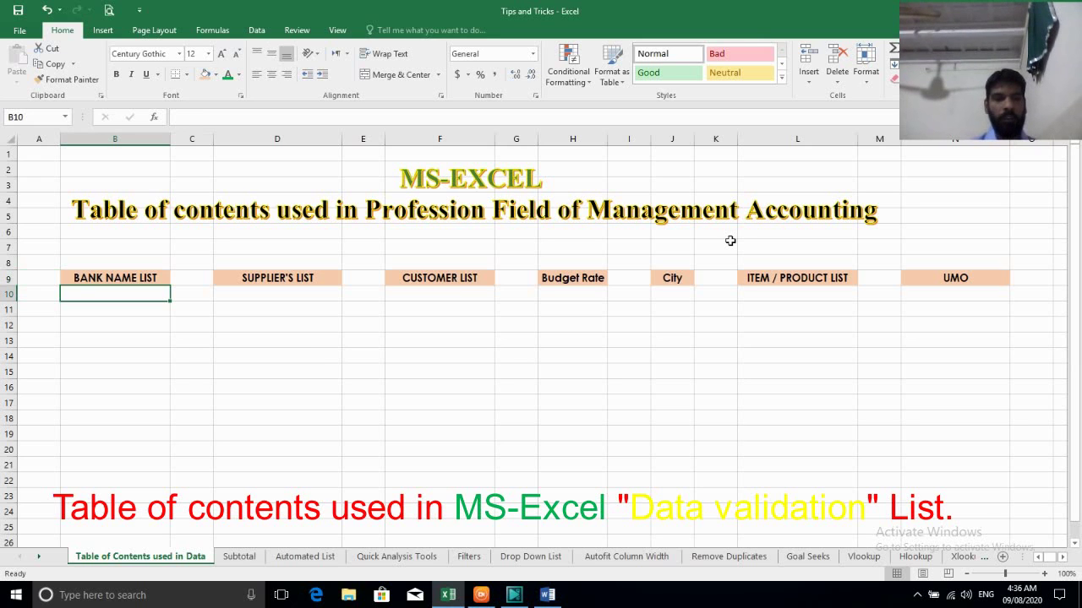
type("Habib B")
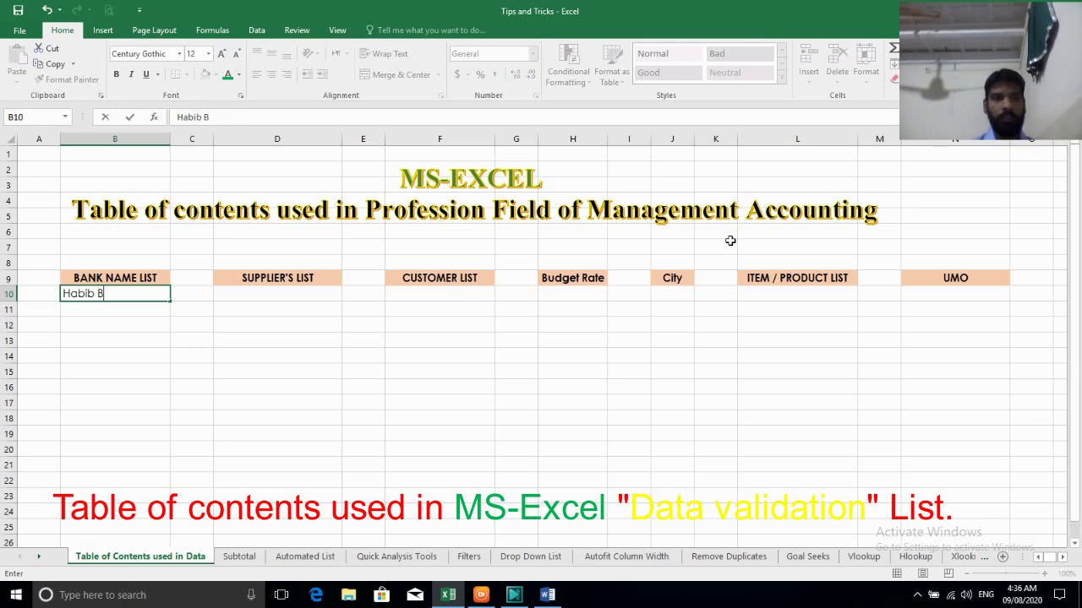
type("ank Limi")
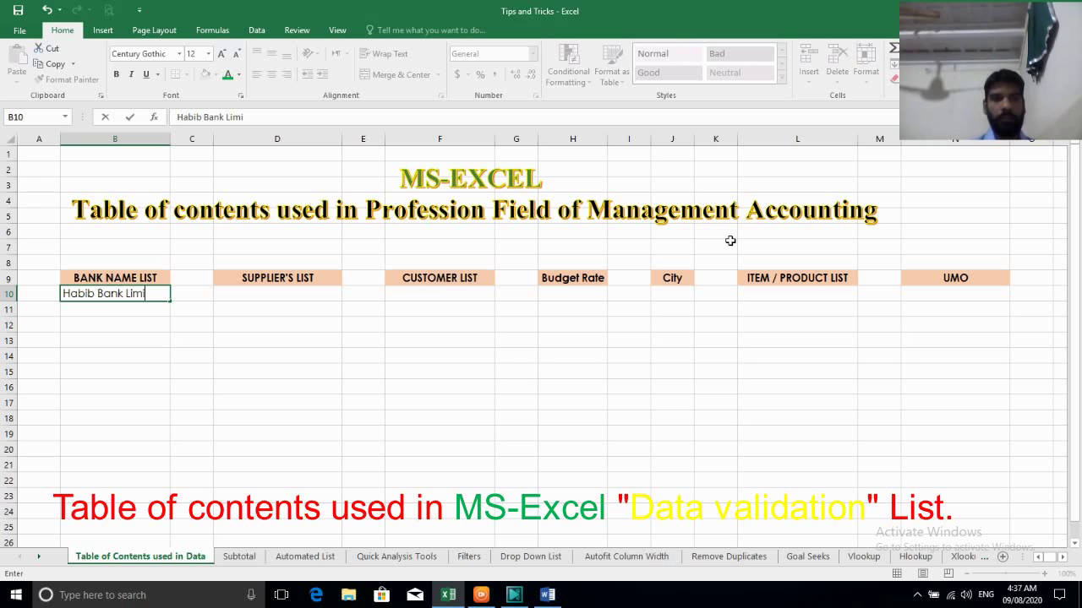
type("ted")
Add National Bank of Pakistan, State Bank of Pakistan, Bank Al Habib Limited and Bank Islami below Habib Bank
key("Return")
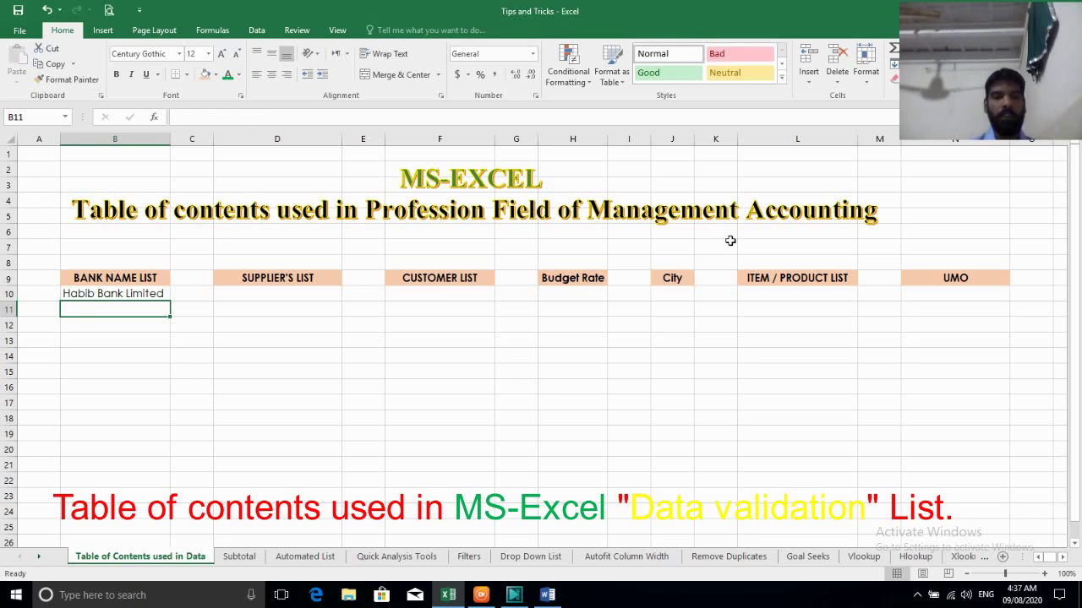
type("NA")
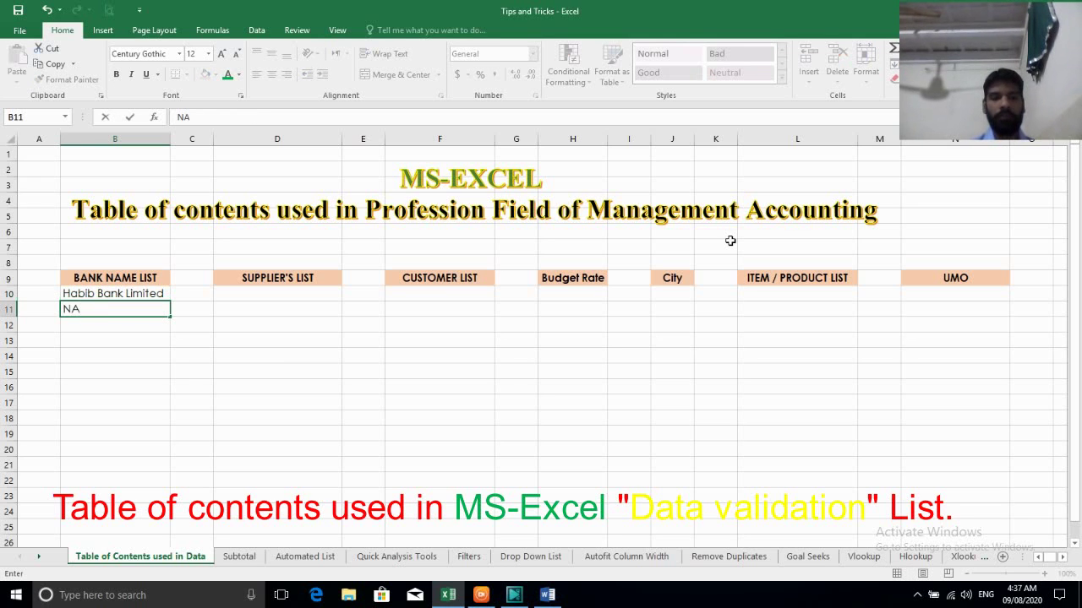
key("BackSpace")
type("ational ")
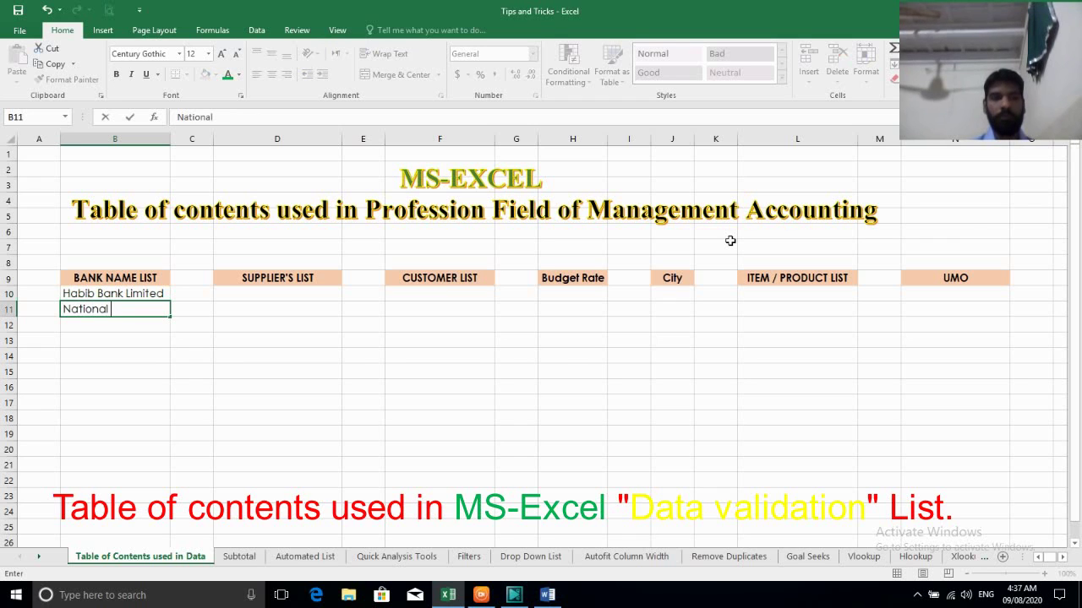
type("Bank of ")
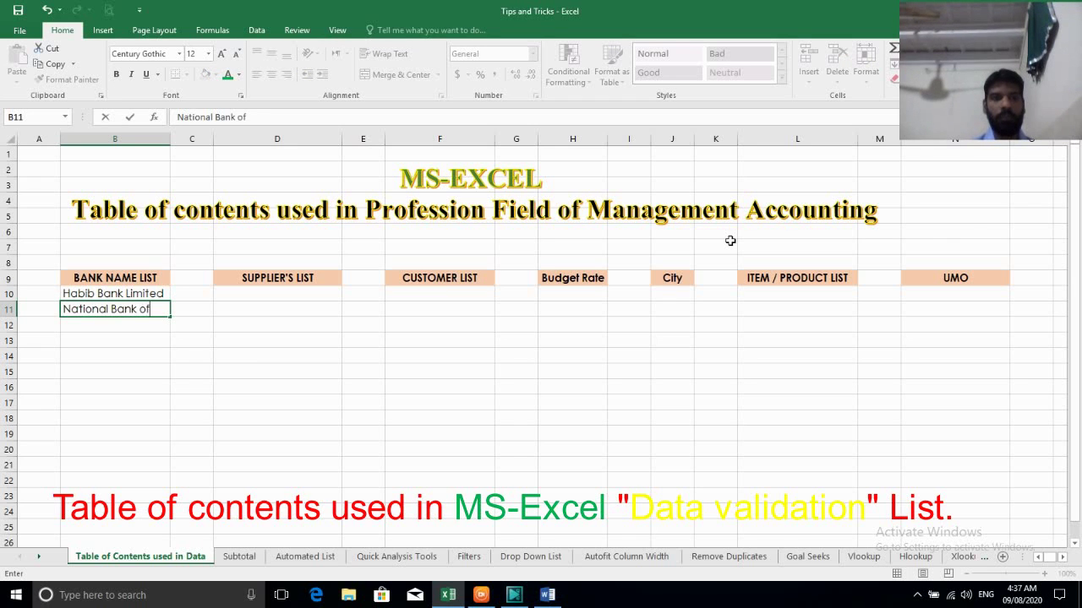
type("Pakista")
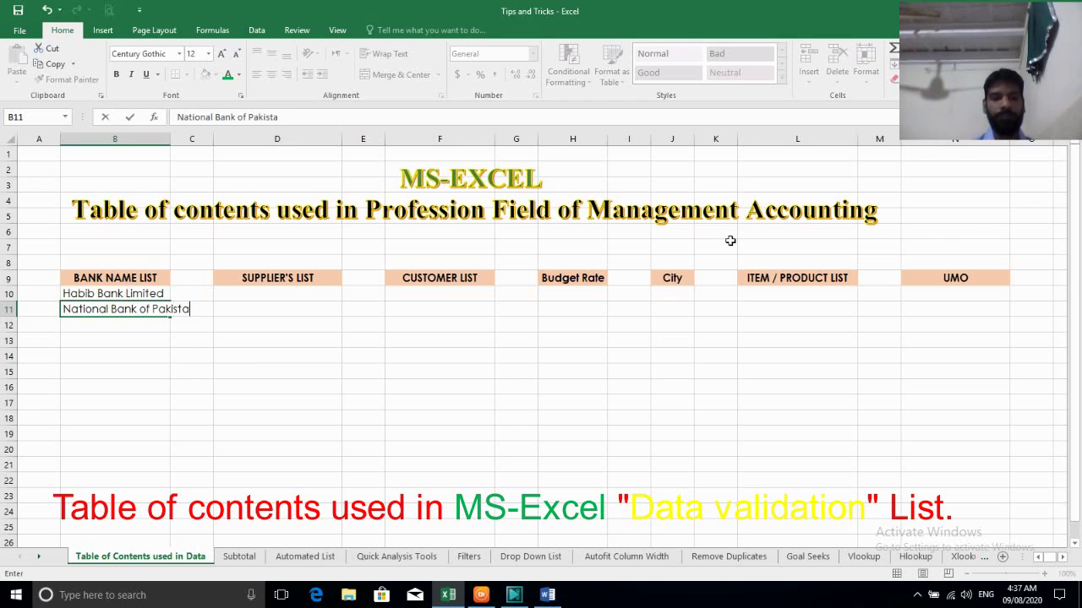
type("n")
key("ctrl+Return")
key("Down")
type("Sta")
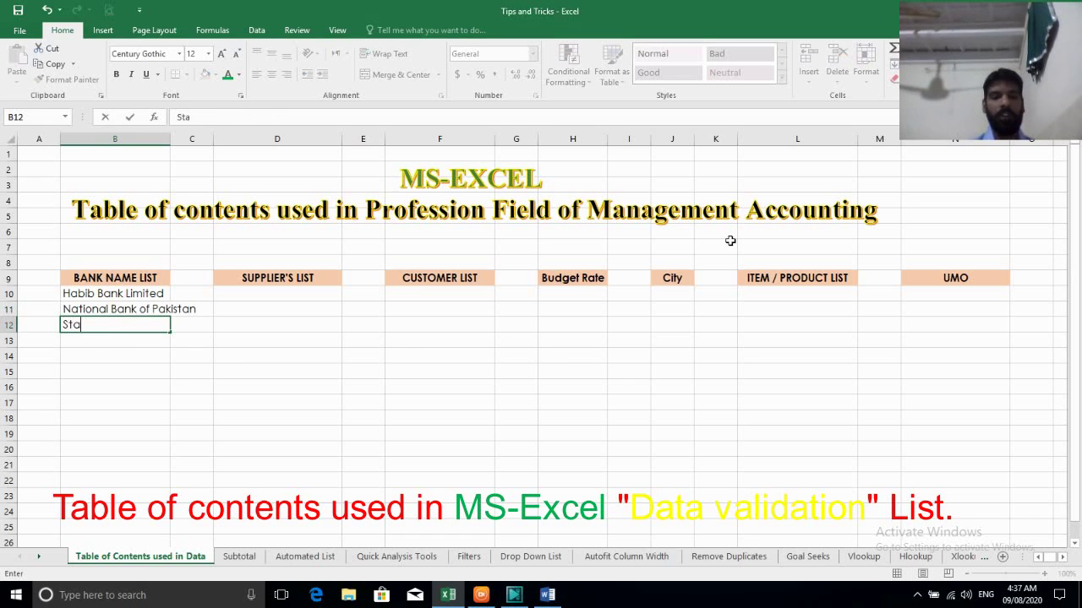
type("te Bank ")
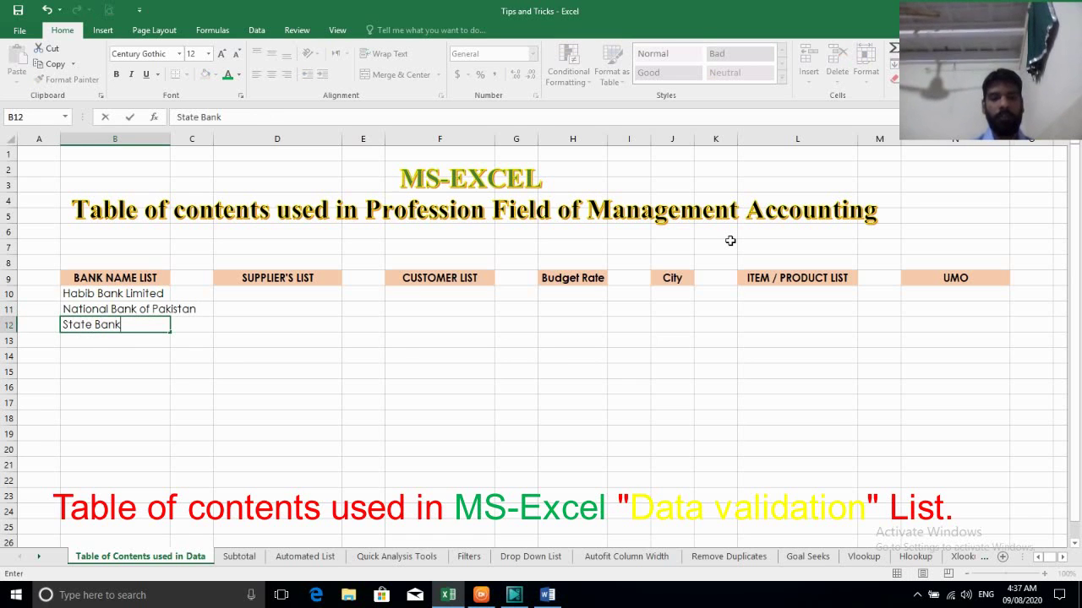
type("of Pak")
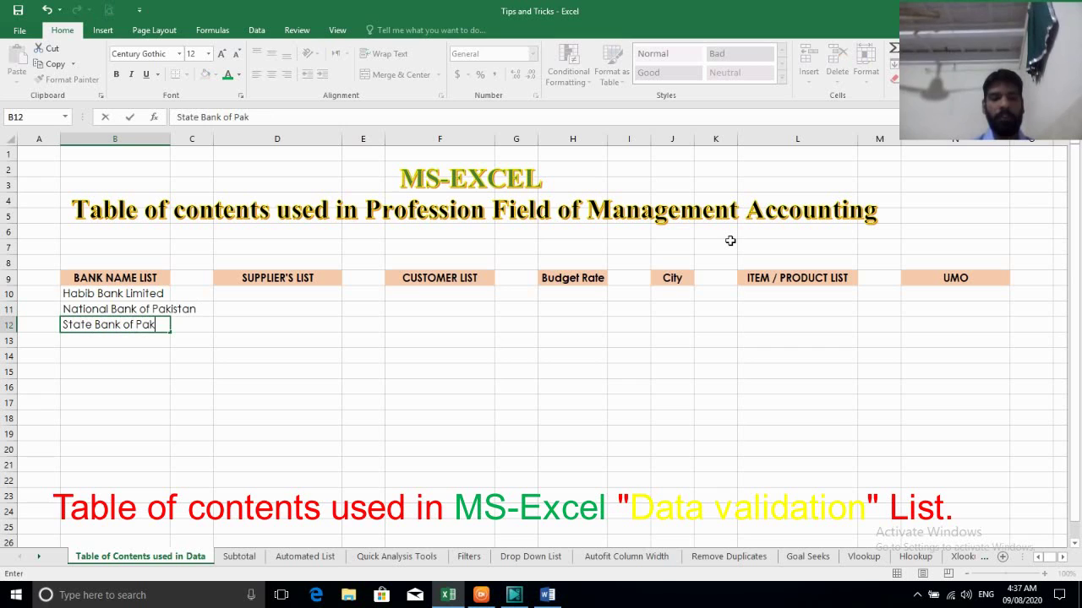
type("istan")
key("Return")
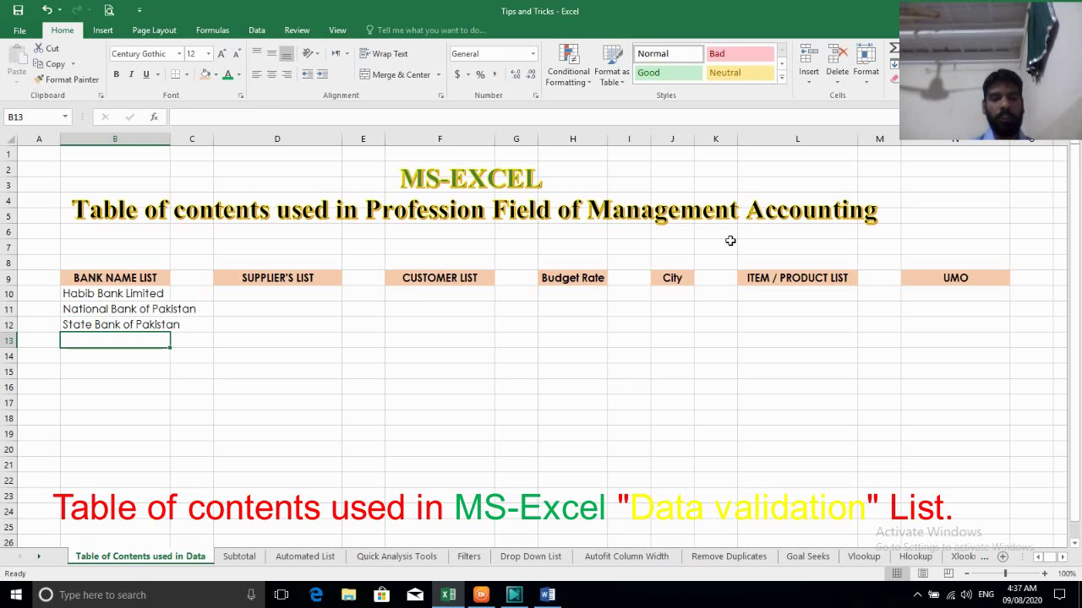
type("Bank Al ")
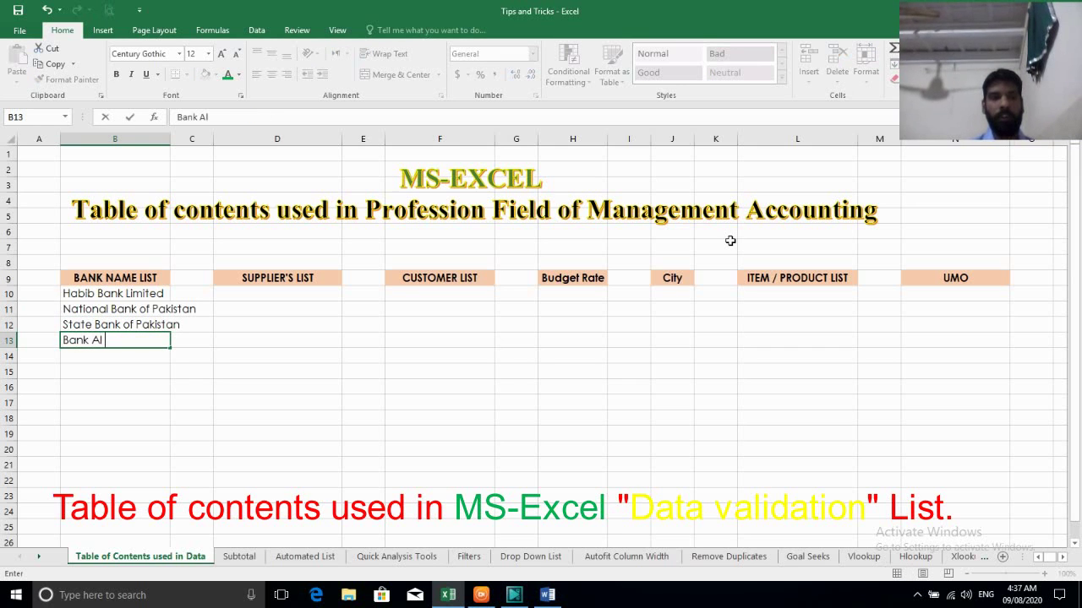
type("Habi")
type("b Lim")
type("ited")
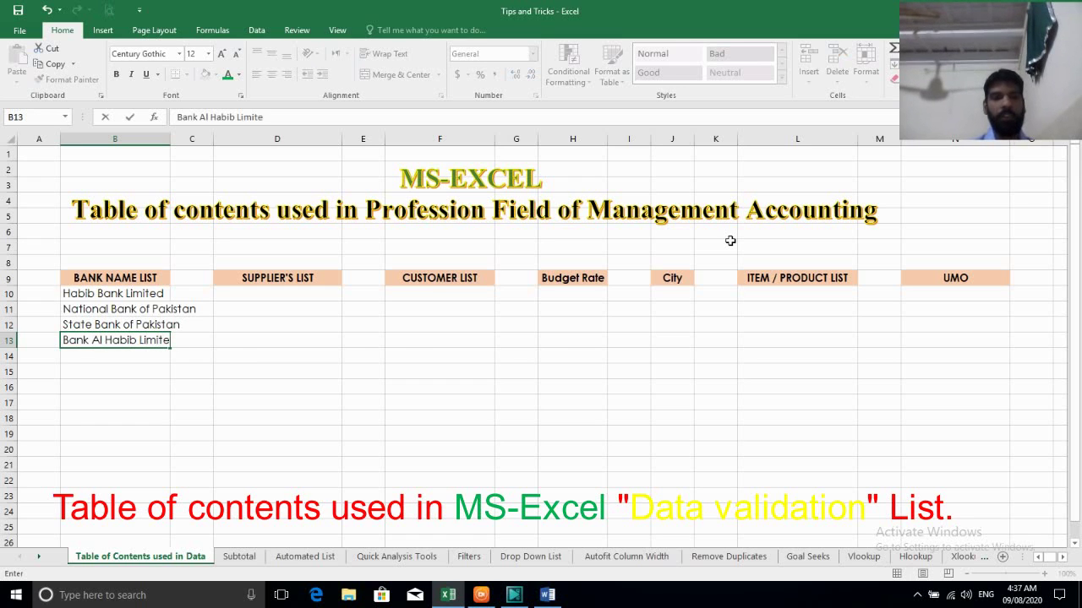
key("Return")
type("Bank ")
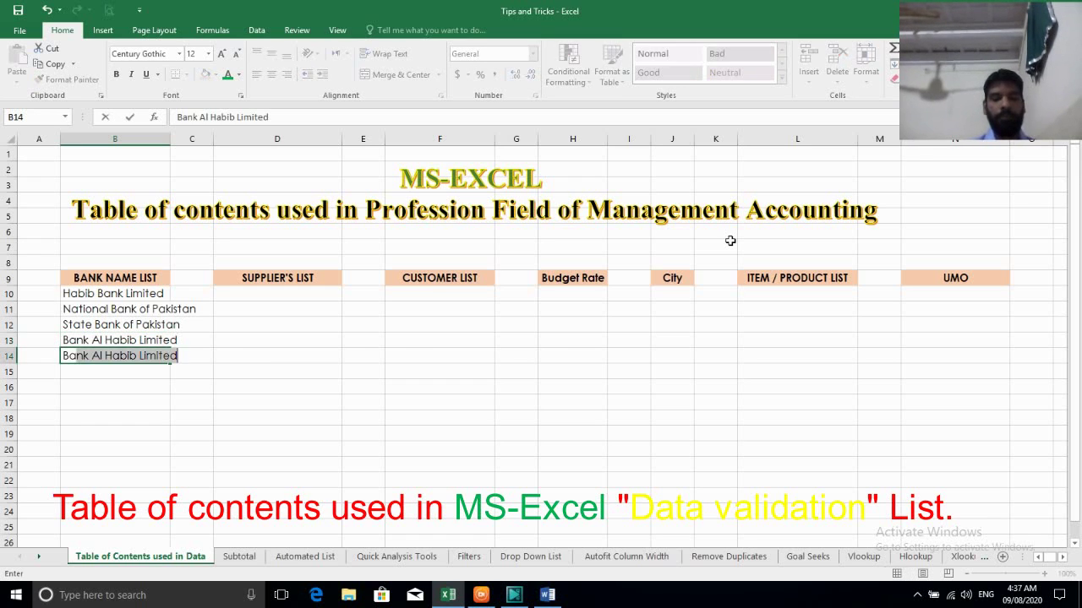
type("Islami")
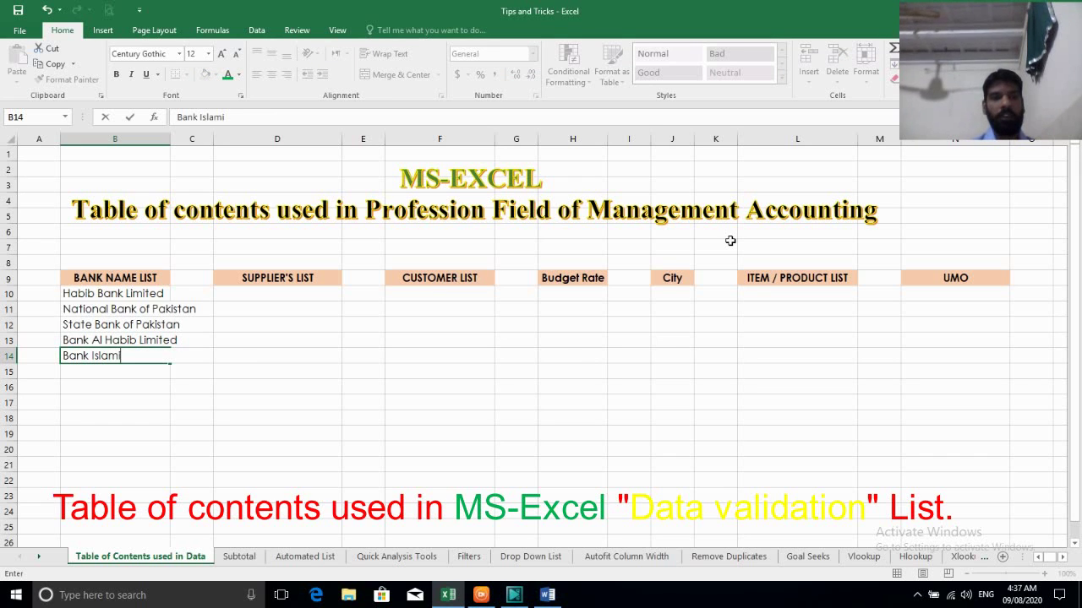
key("Tab")
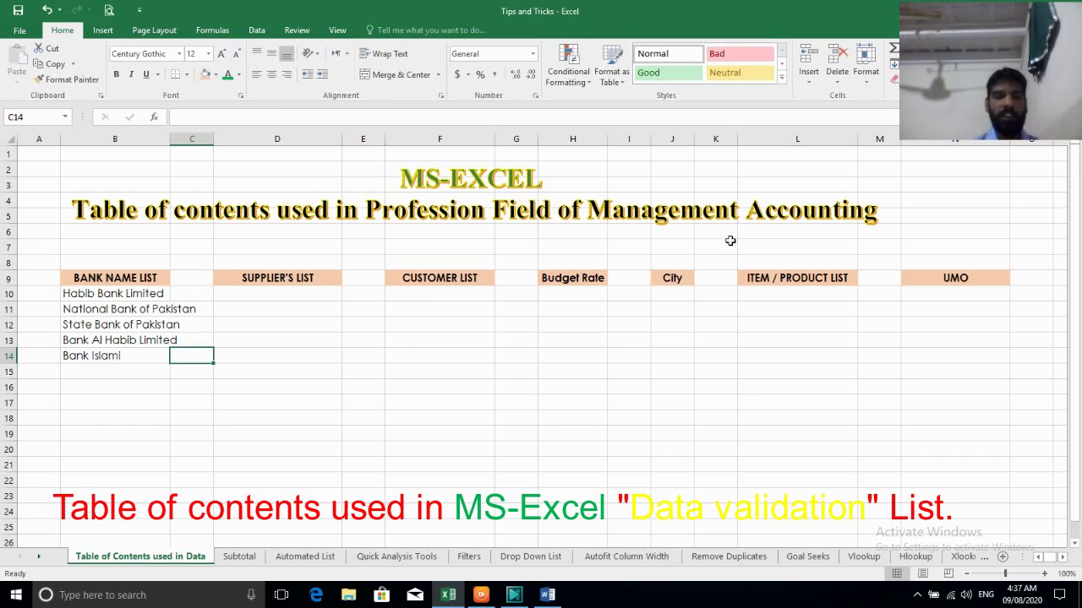
Select B10:B14 and AutoFit column B to the bank names
key("Up")
key("Up")
key("Left")
key("Left")
key("Up")
key("Up")
key("Right")
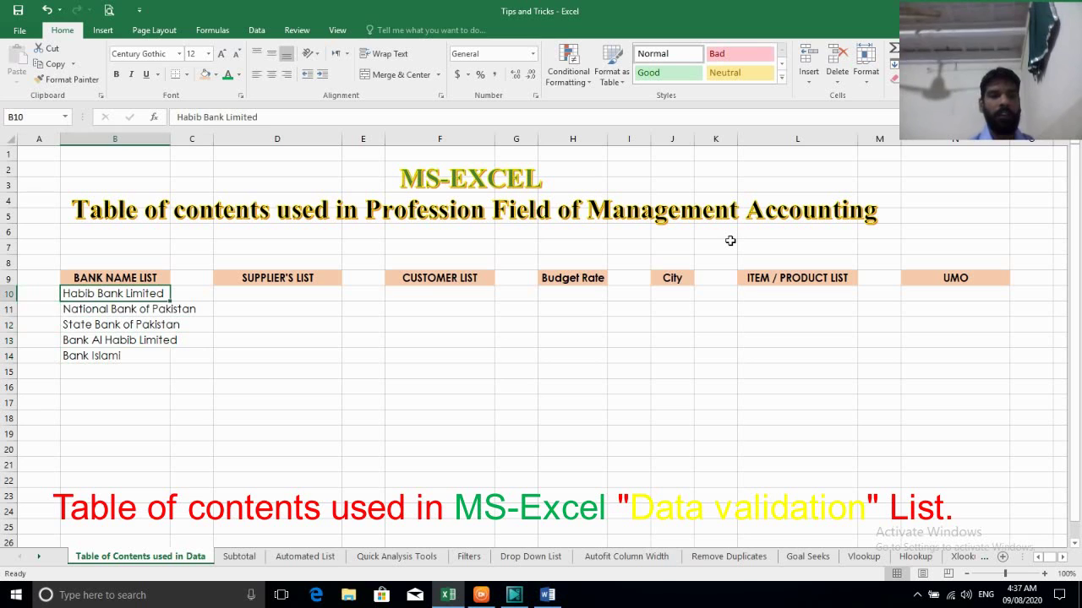
key("shift+Down")
key("shift+Down")
key("shift+Down")
key("alt+o")
key("c")
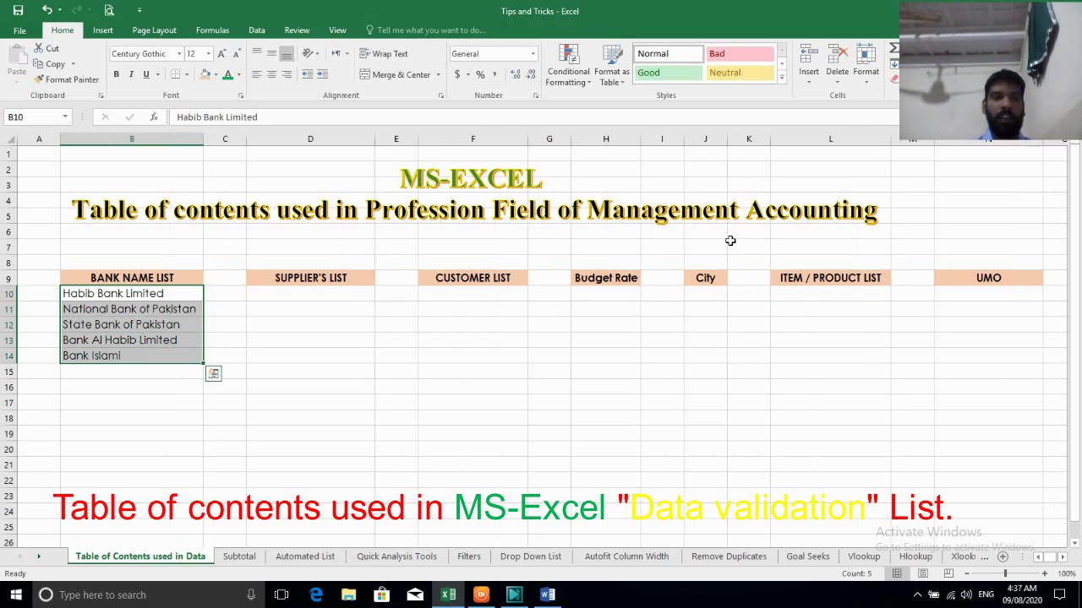
key("a")
key("Right")
key("Right")
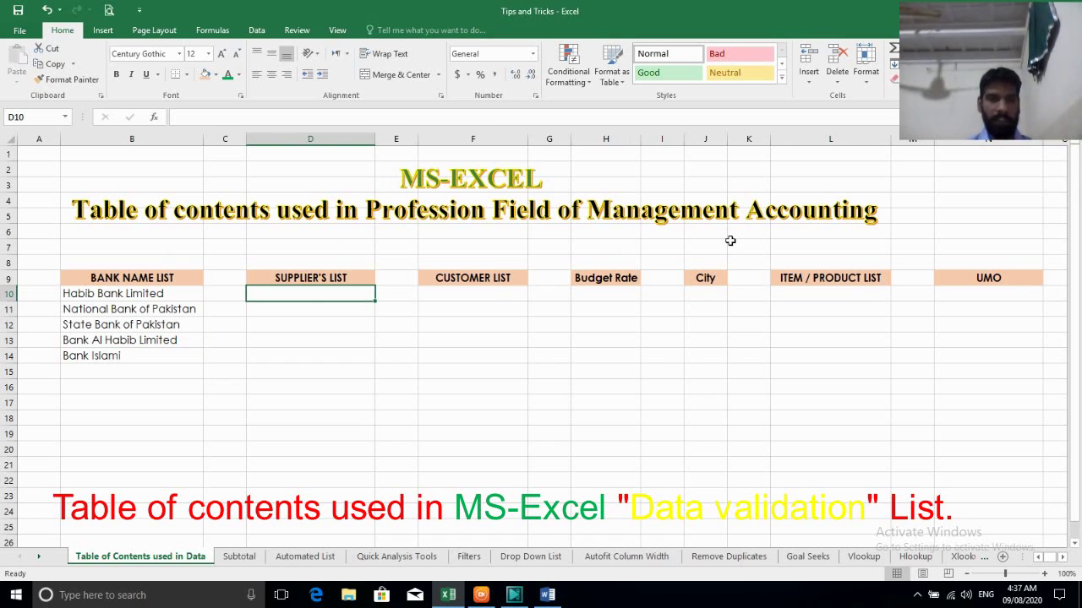
Enter Mahnoor Textile in D10, correcting its spelling
type("Mahn")
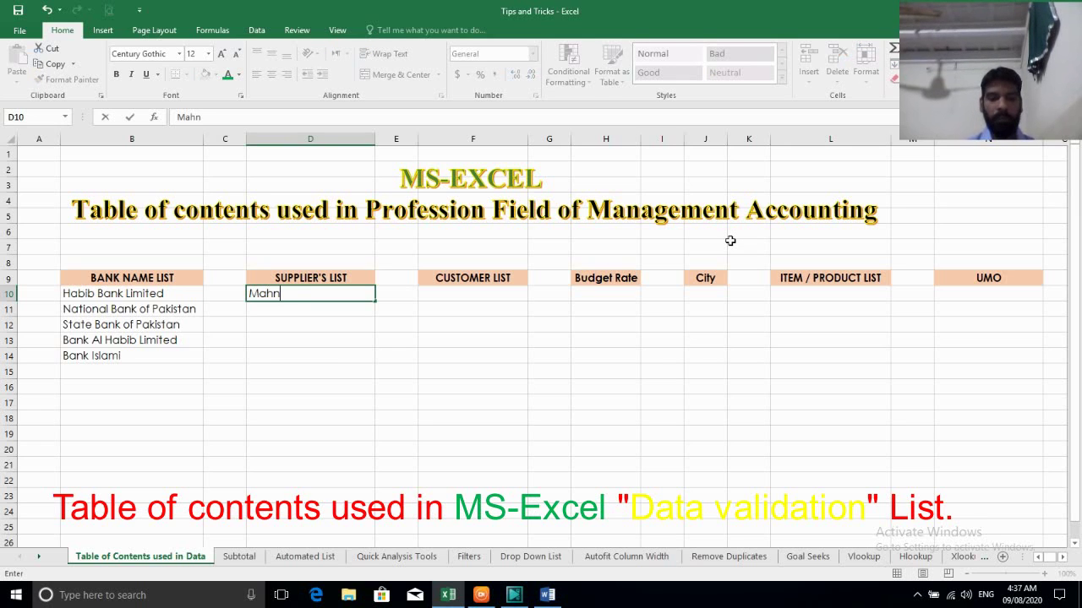
type("oor Texx")
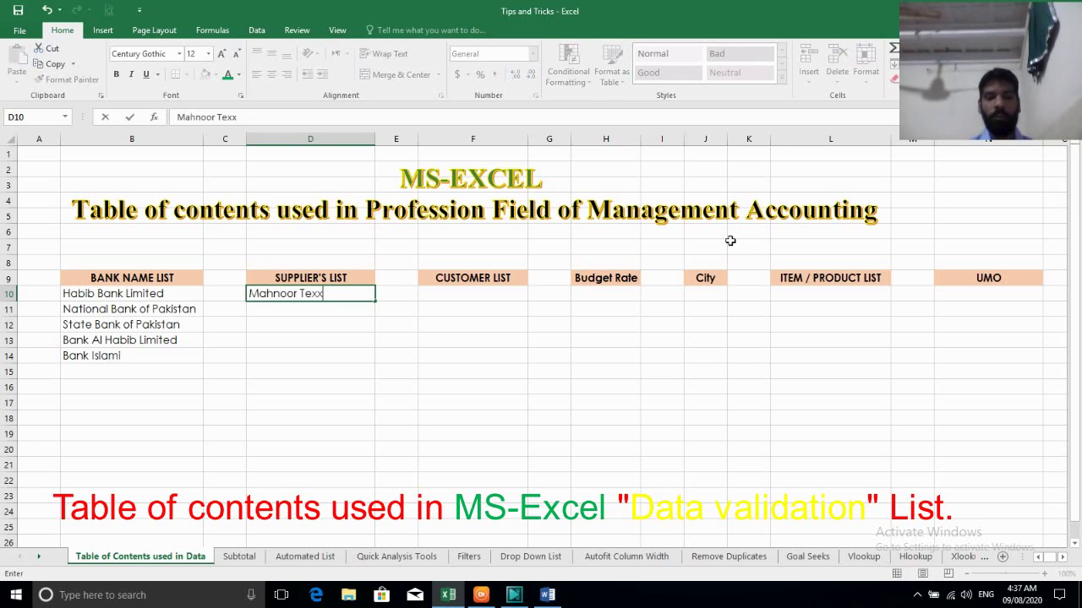
type("til")
key("BackSpace")
key("BackSpace")
key("BackSpace")
key("BackSpace")
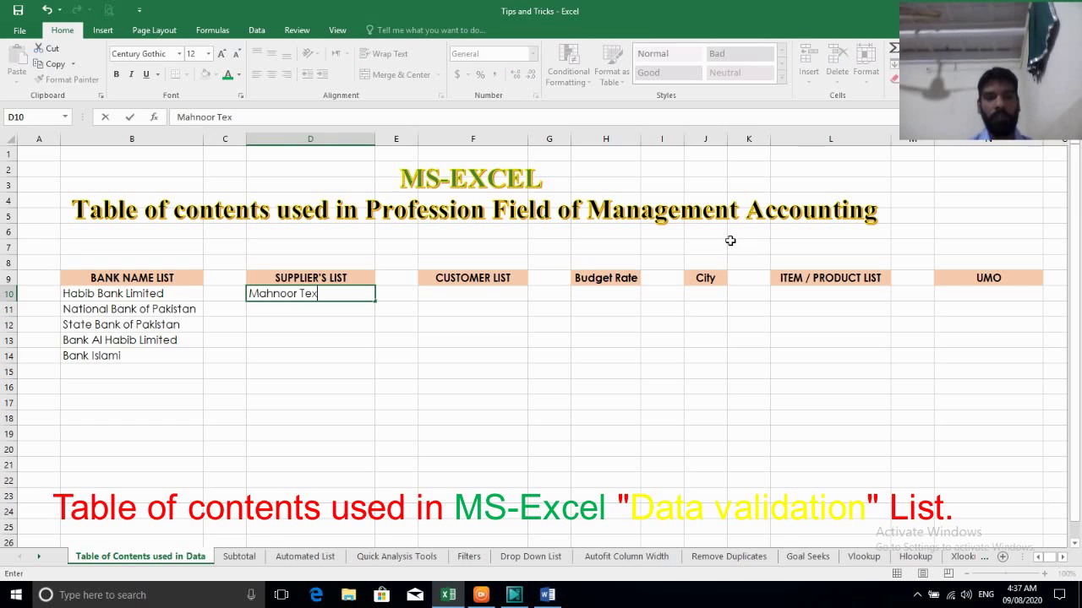
type("tilles")
key("Return")
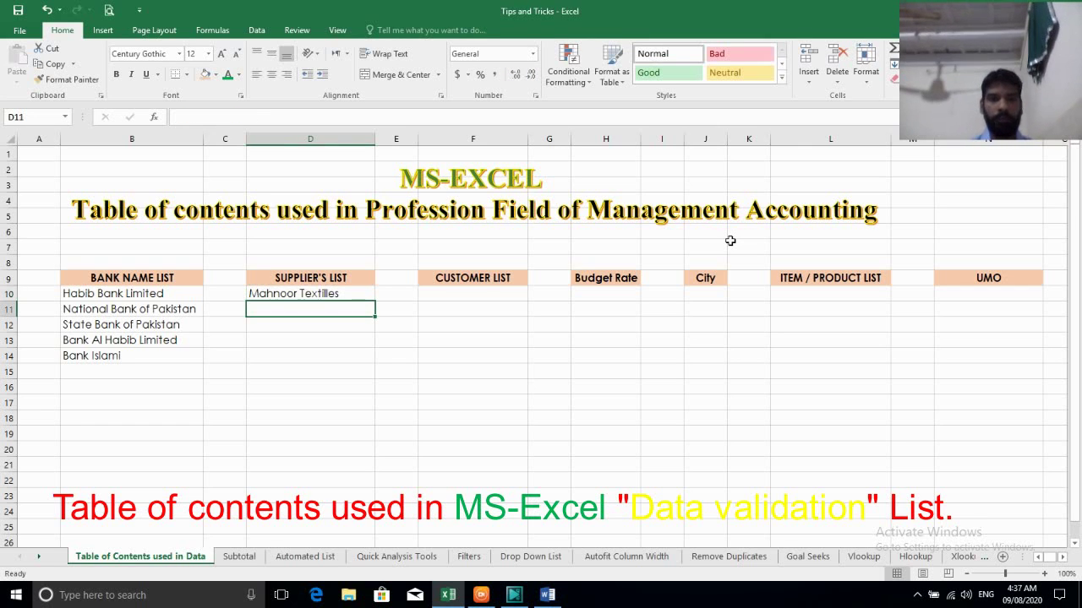
key("Up")
key("F2")
key("BackSpace")
key("BackSpace")
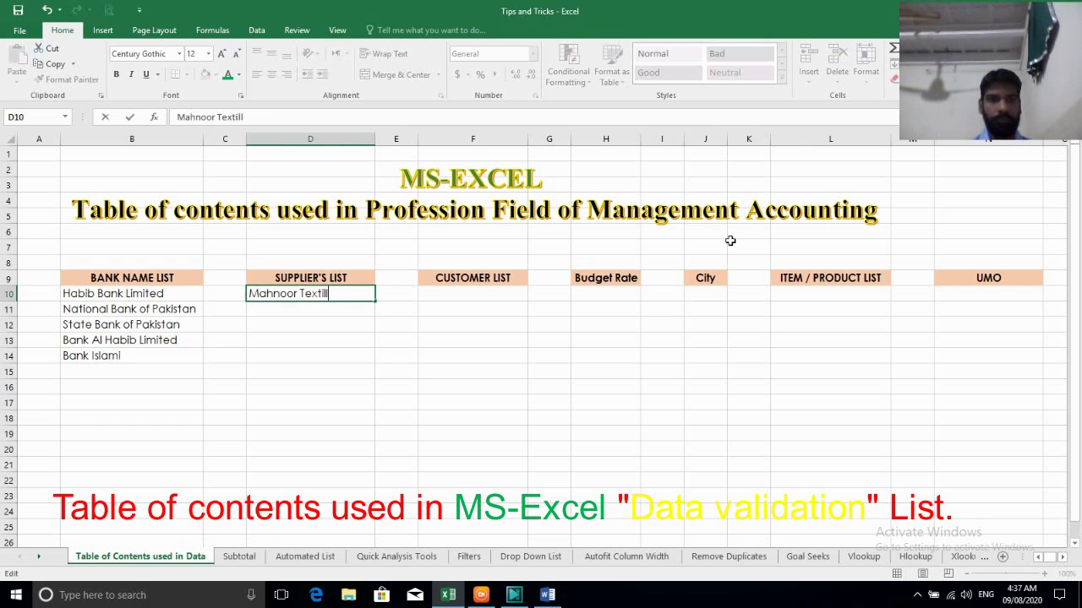
key("Return")
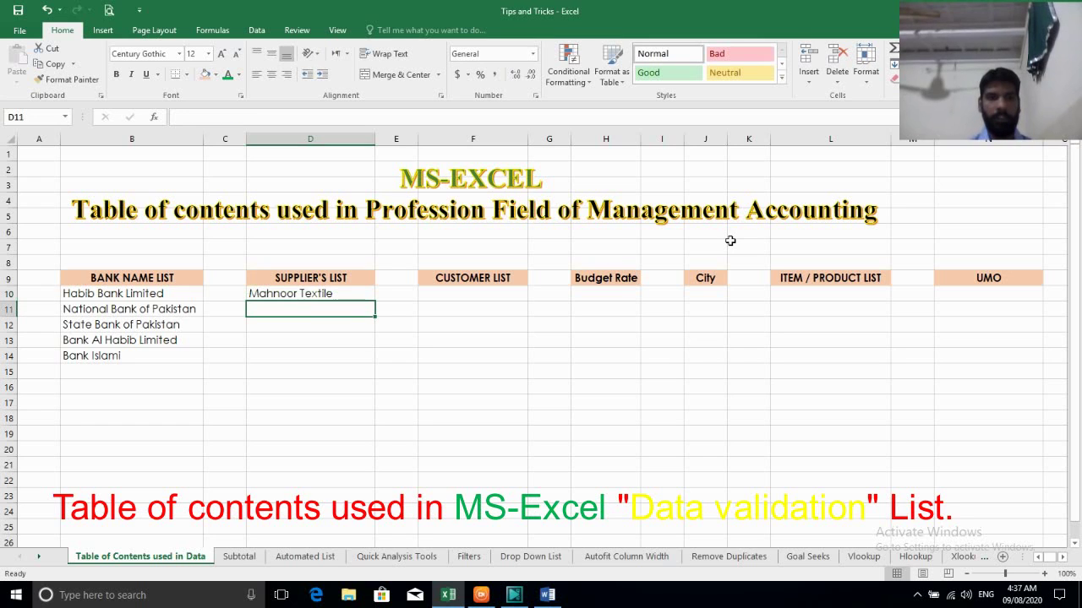
Add Shahnoor Textile and Maham Fabrics in D11:D12, fixing the typo
type("Shahn")
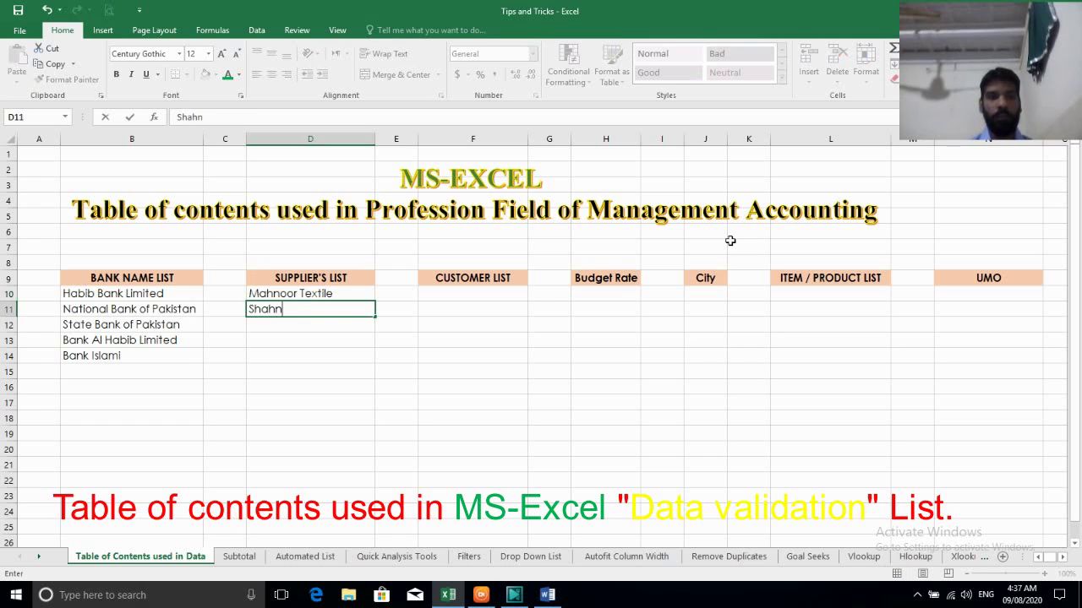
type("oor Te")
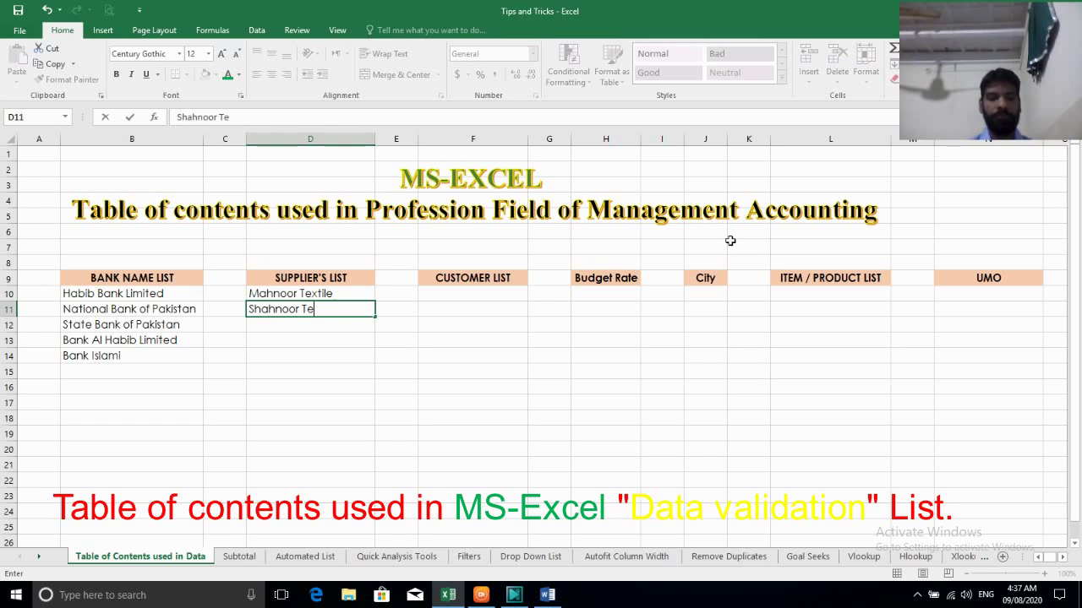
type("xtille")
key("Return")
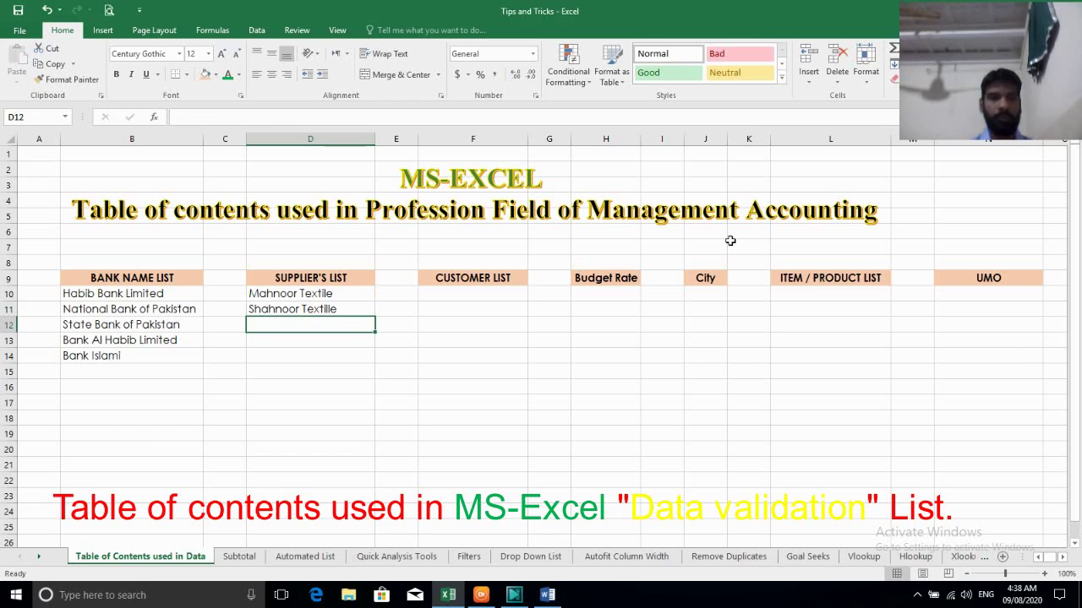
key("Up")
key("F2")
key("BackSpace")
key("BackSpace")
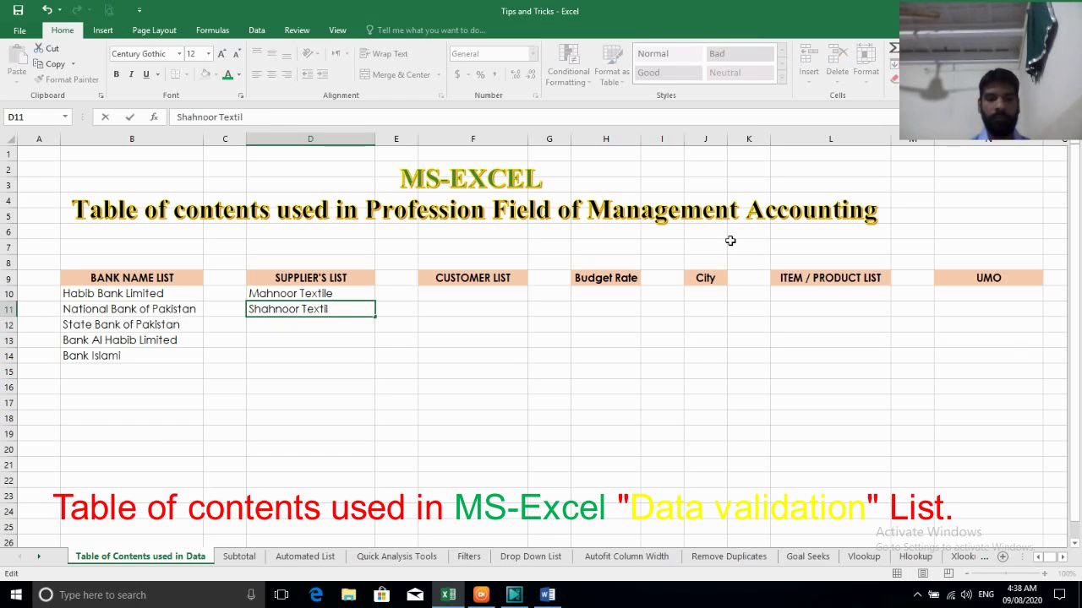
key("Return")
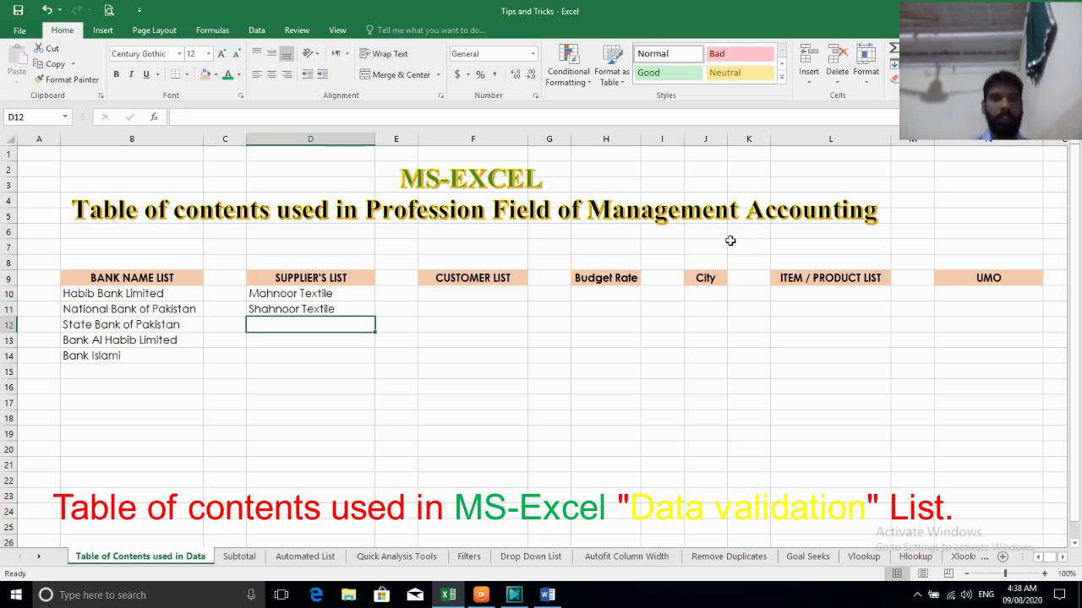
type("Maha")
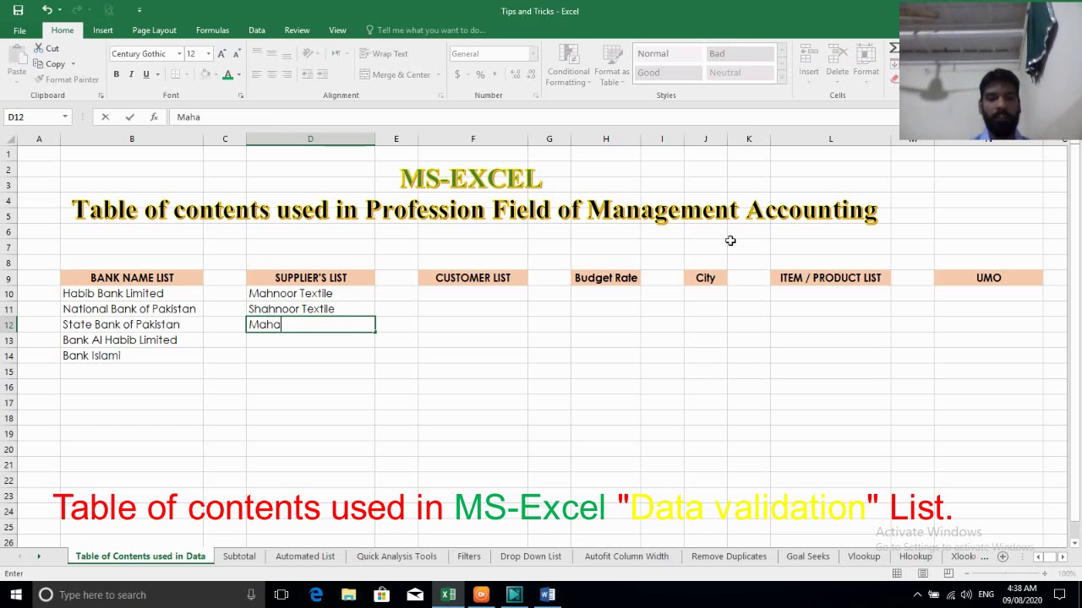
type("m Fabrics")
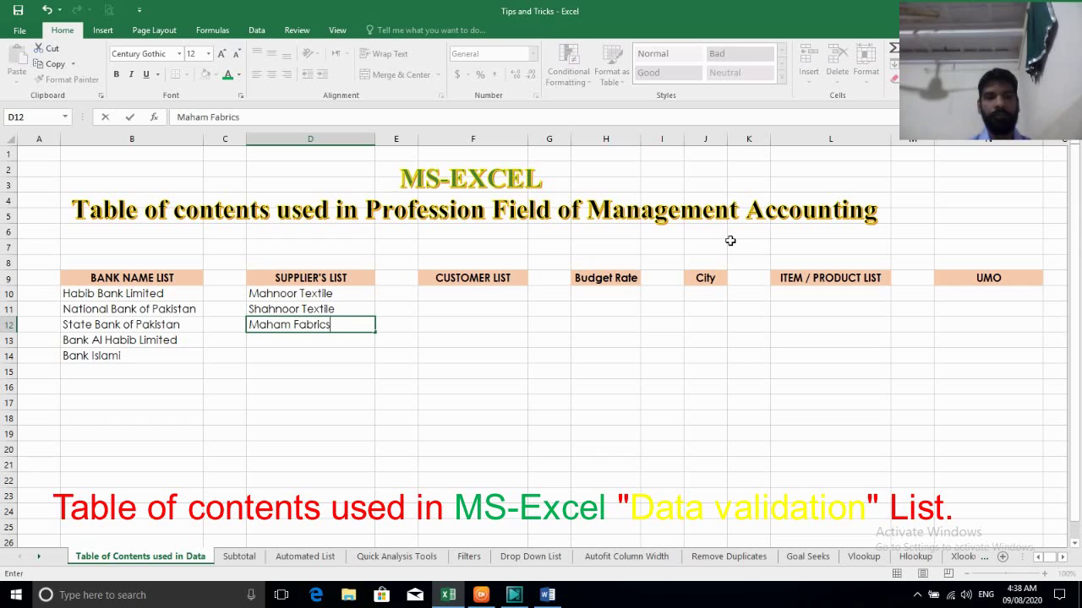
key("Return")
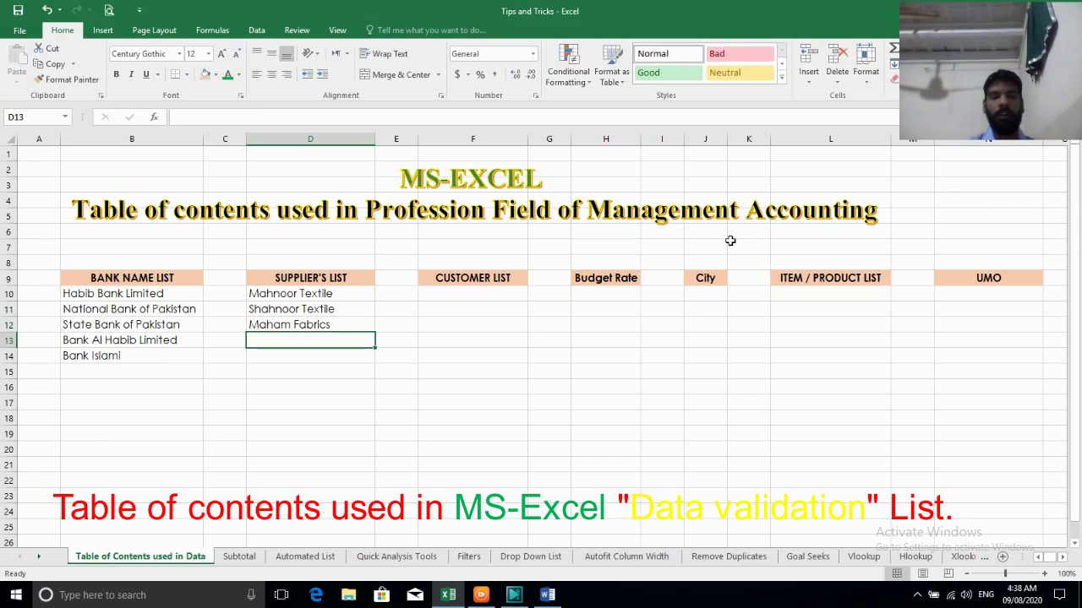
key("Up")
key("Up")
key("Up")
key("Right")
key("Right")
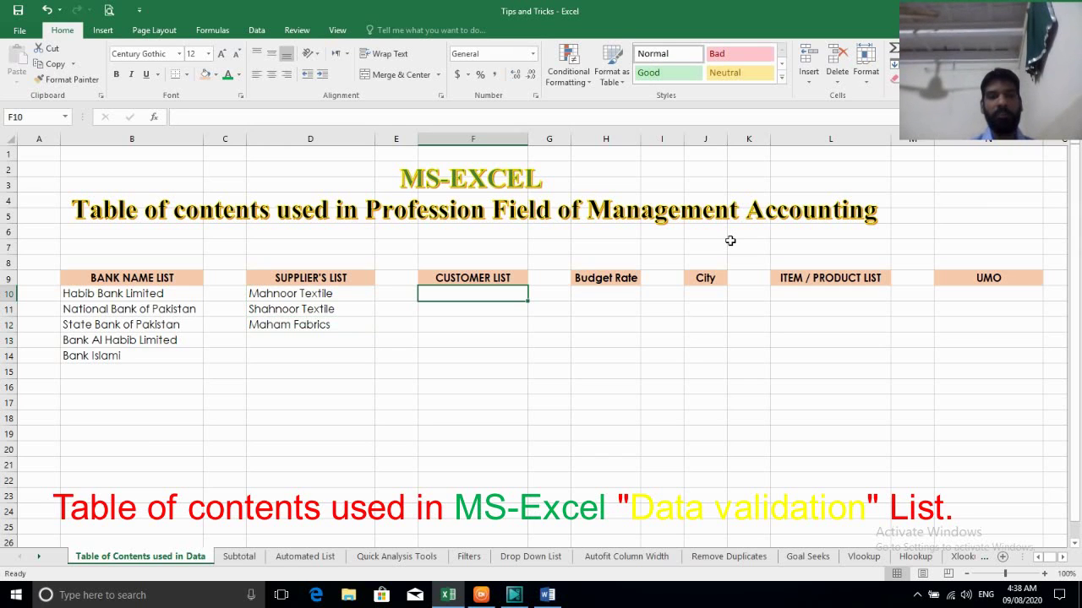
Enter Dada Bhai Industries in F10 and AutoFit column F to it
type("D")
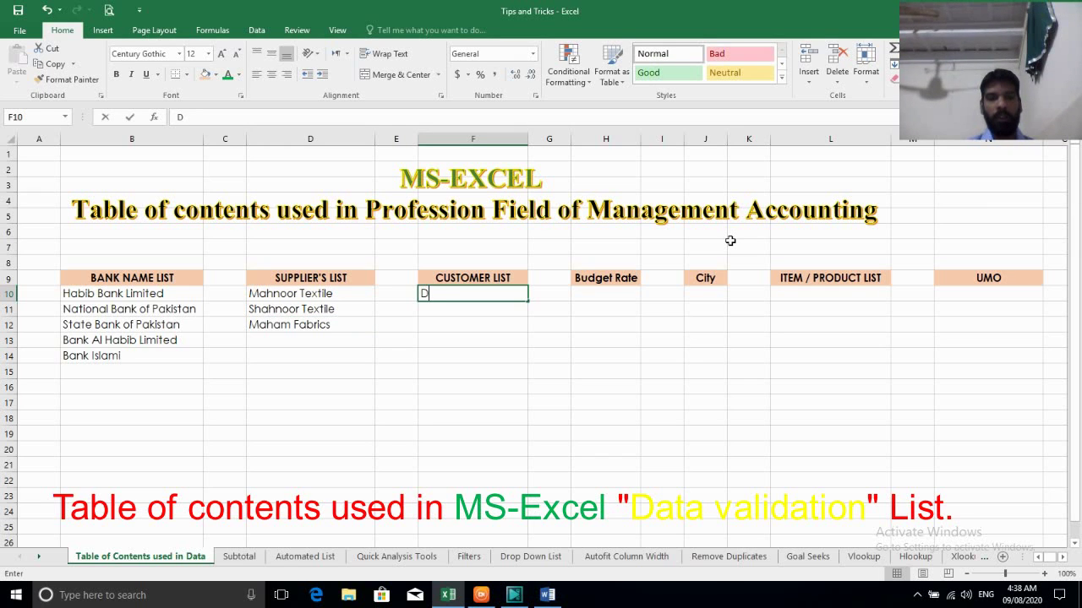
type("adaBha")
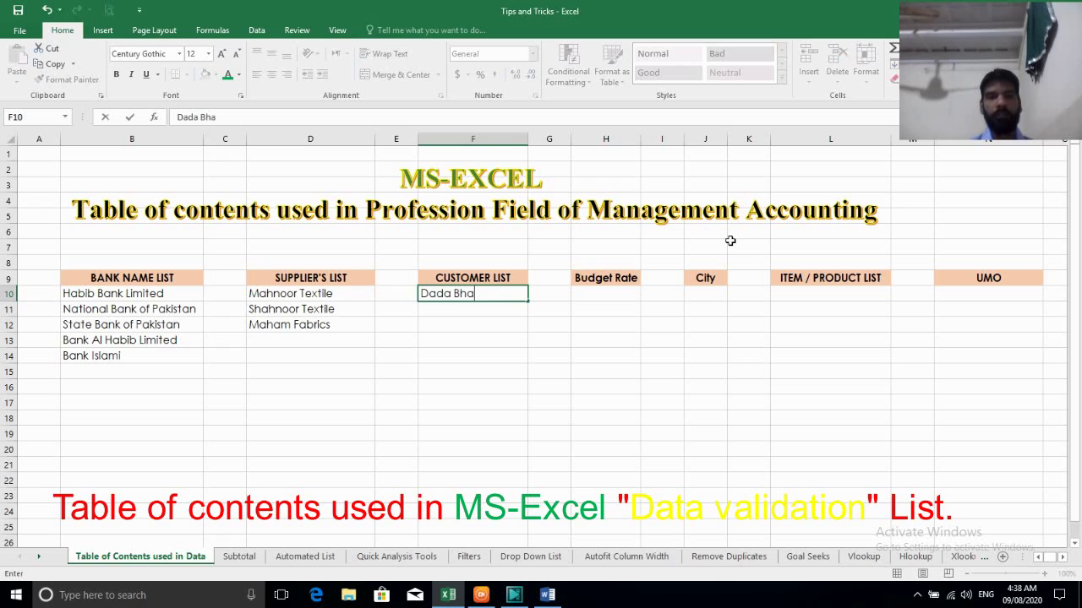
type("i In")
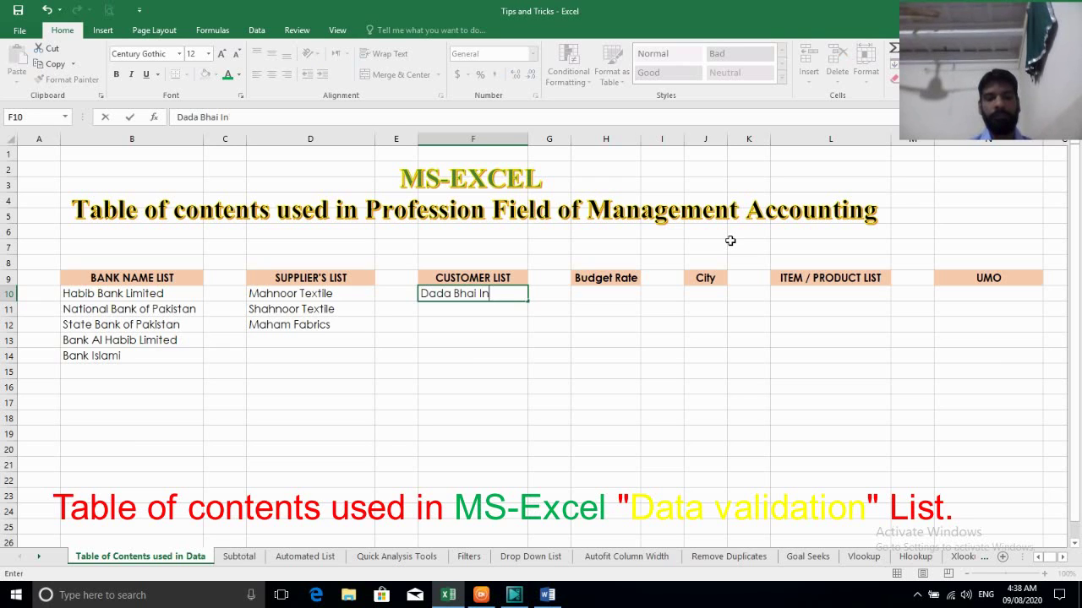
type("dustrie")
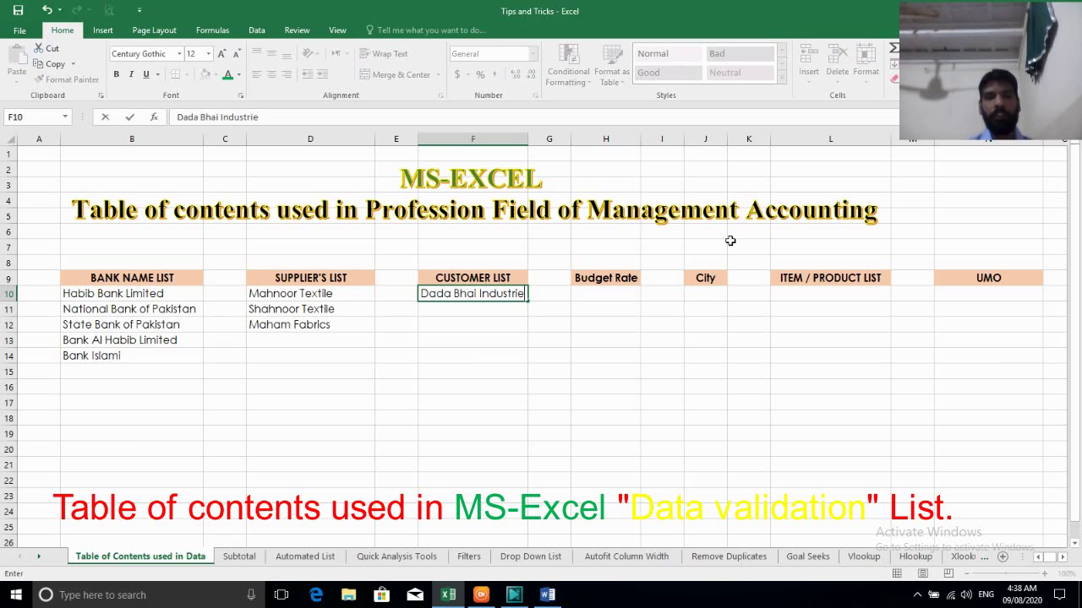
type("s")
key("Return")
key("Up")
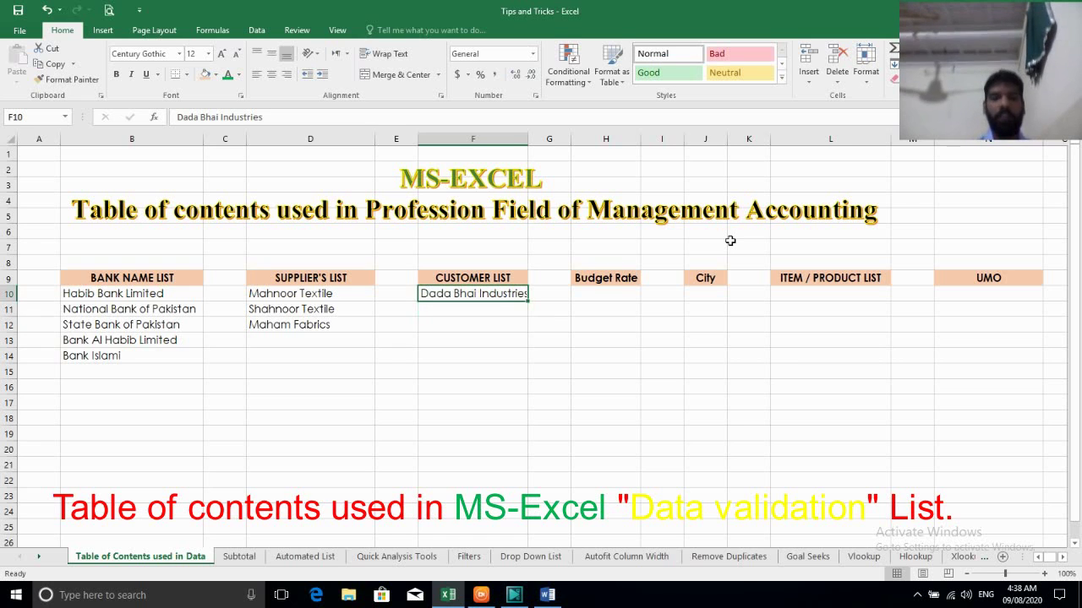
key("alt+o")
key("c")
key("a")
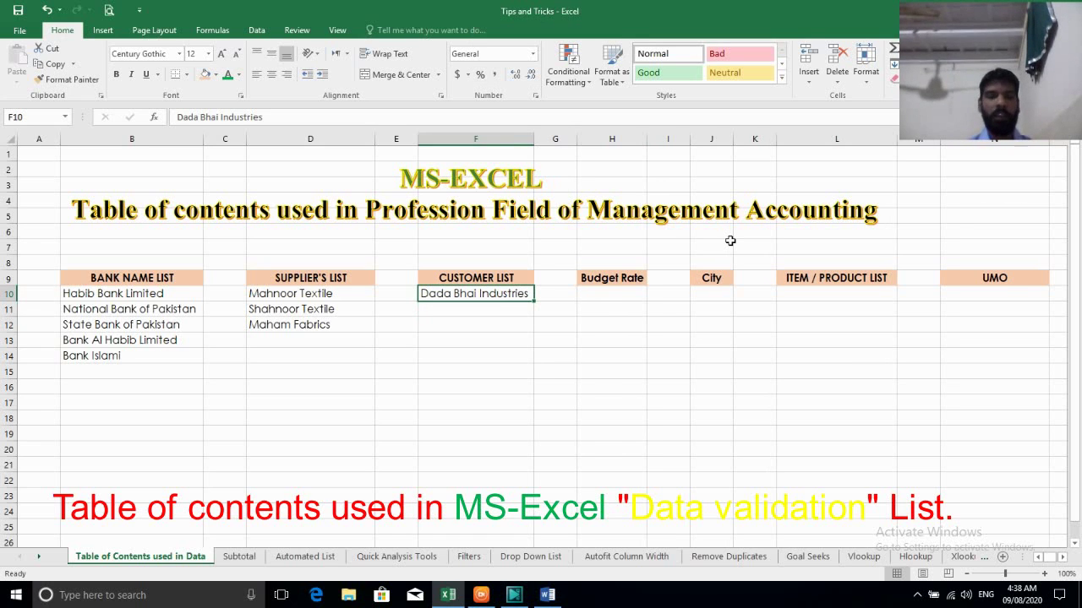
key("Left")
key("Left")
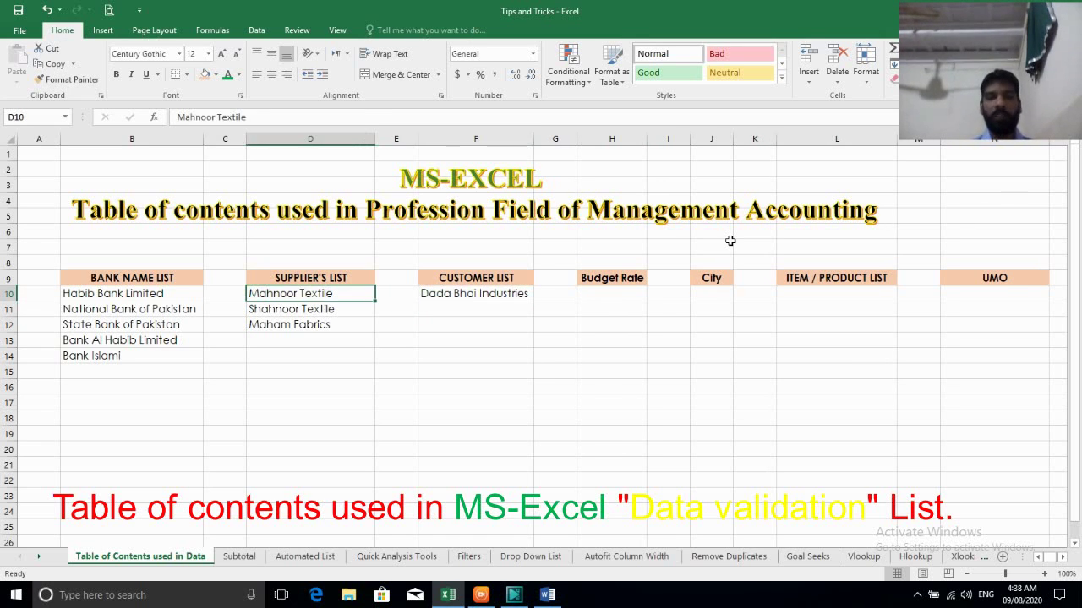
key("Right")
key("Right")
key("Down")
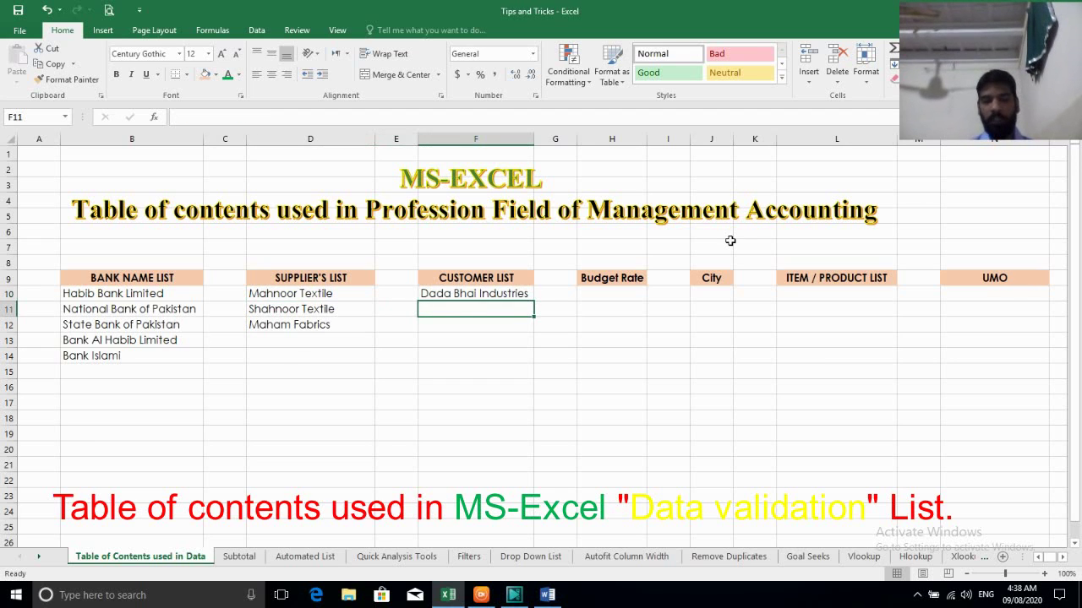
Add Denim Textiles and Standard Textiles in F11:F12
type("D")
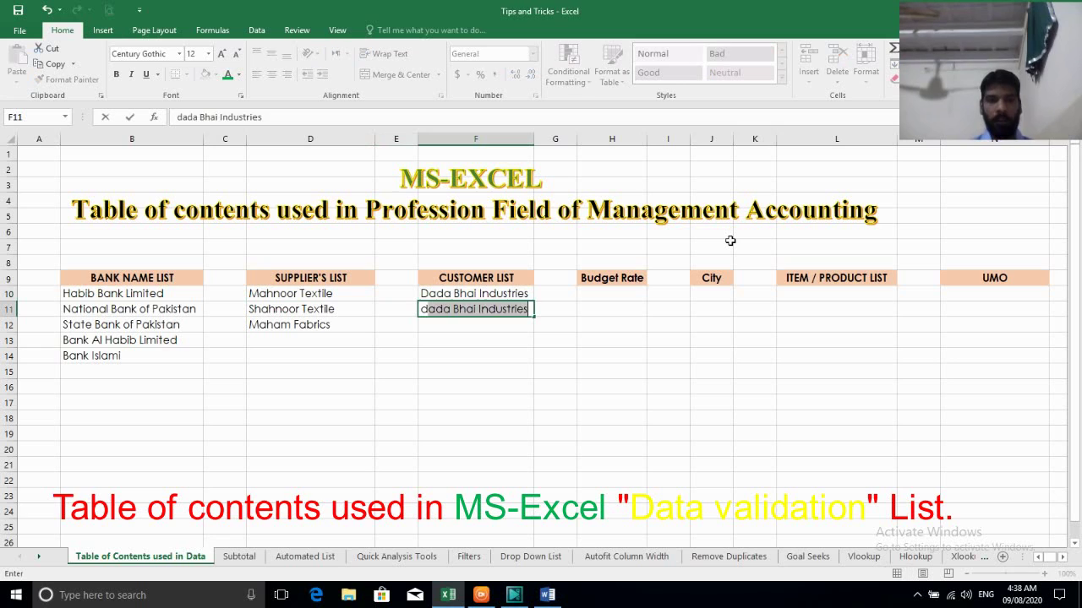
key("BackSpace")
key("BackSpace")
type("De")
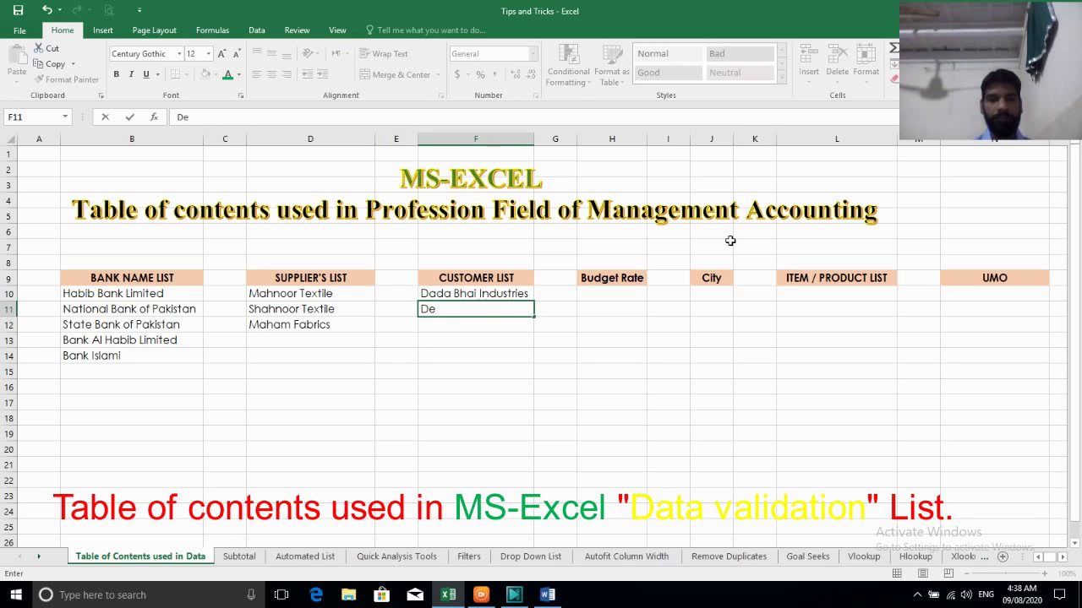
type("nim T")
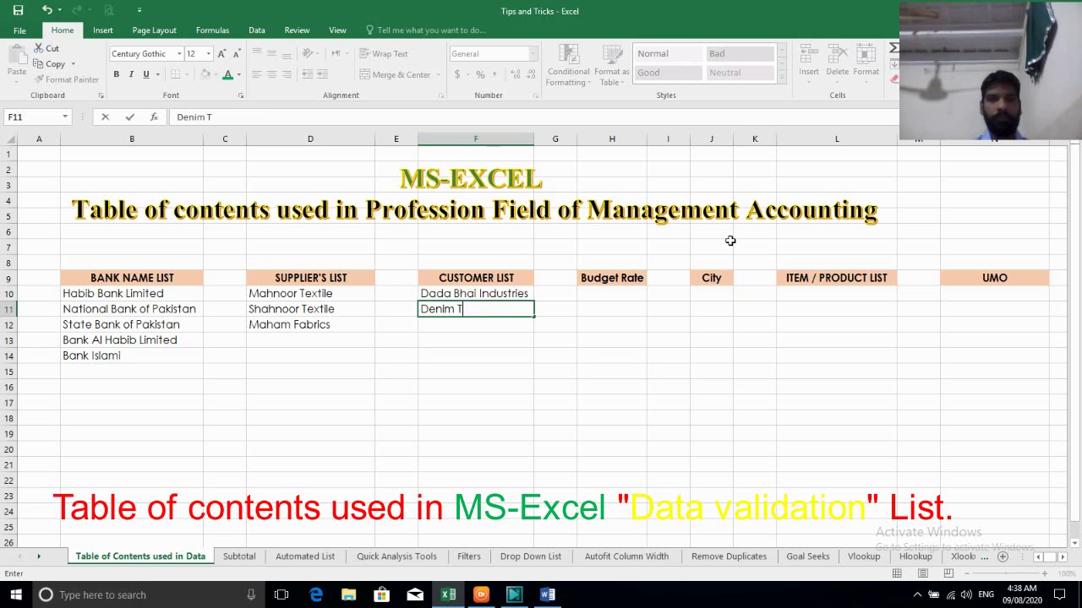
type("extiles")
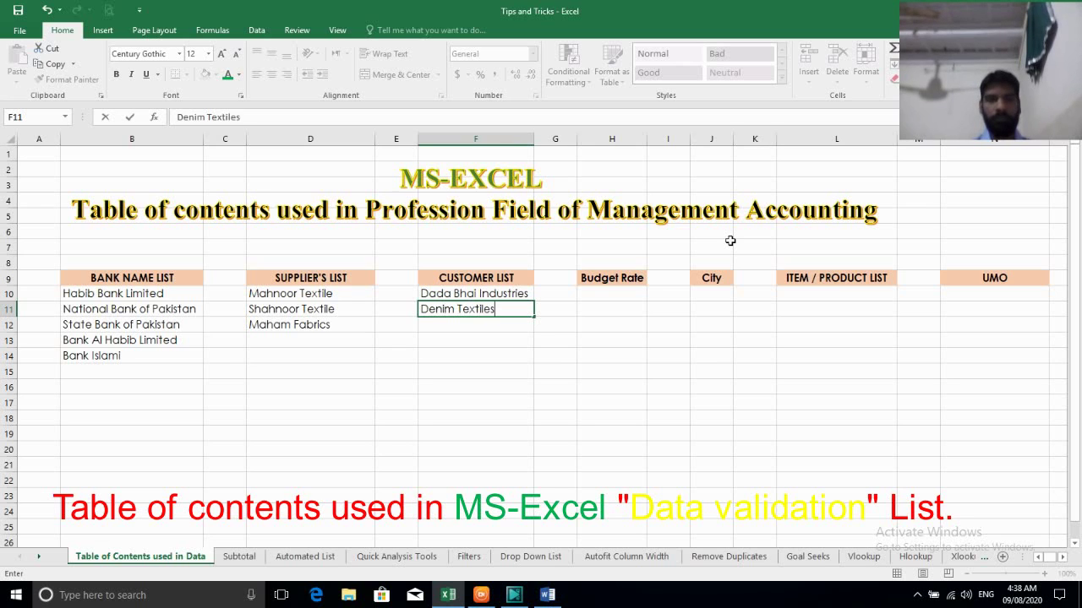
key("Return")
type("S")
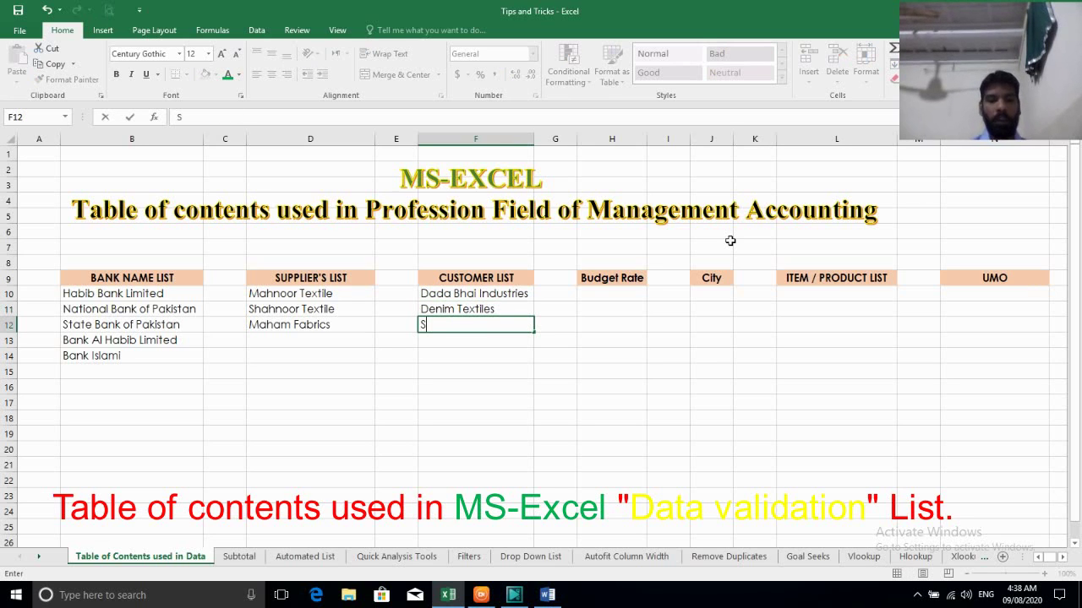
type("tandard ")
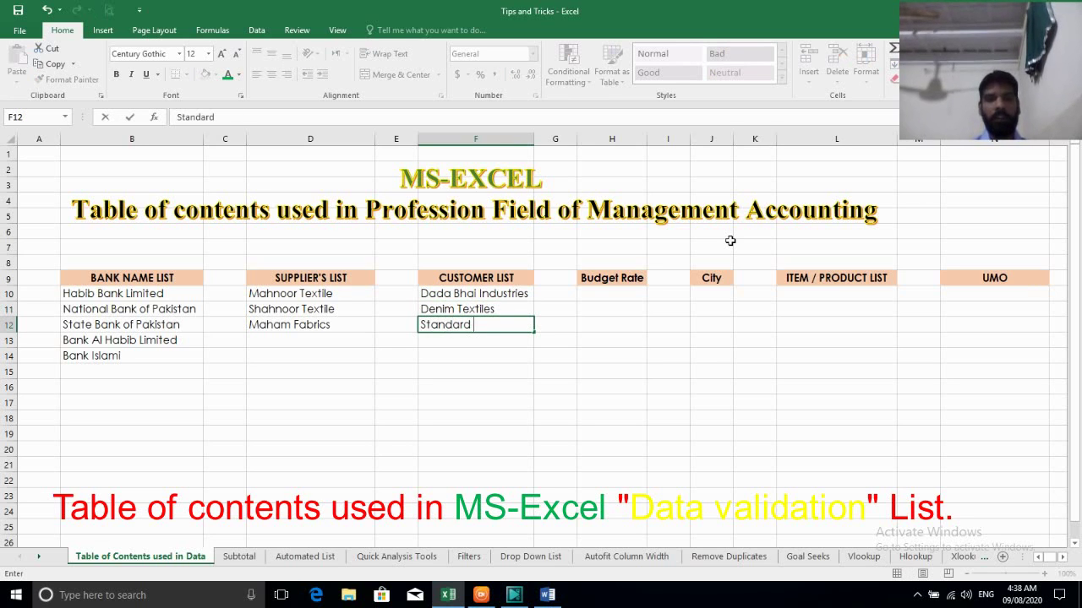
type("Textil")
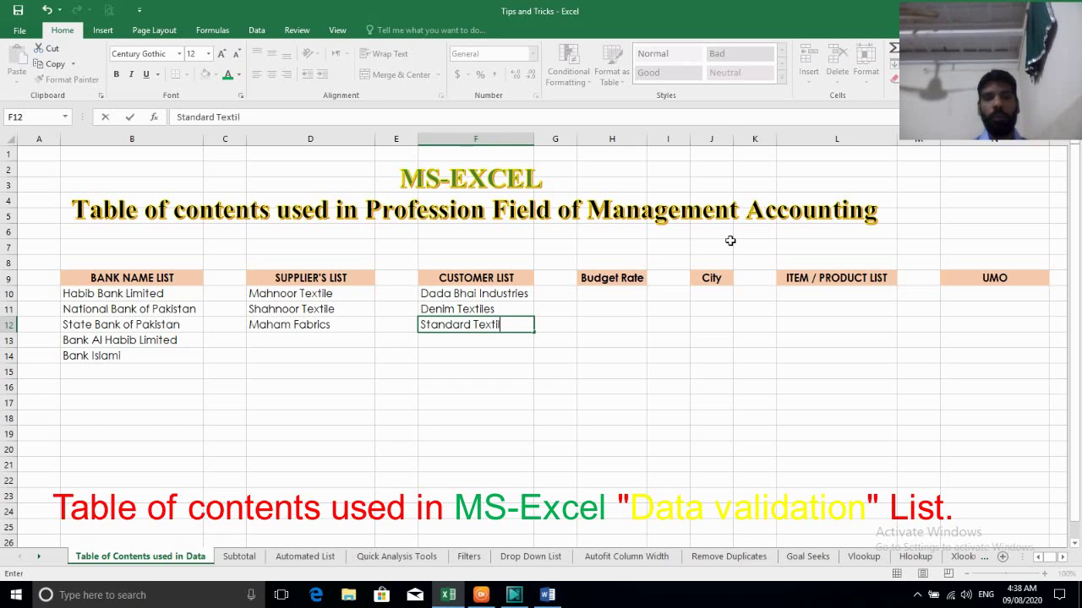
type("es")
key("Left")
key("Left")
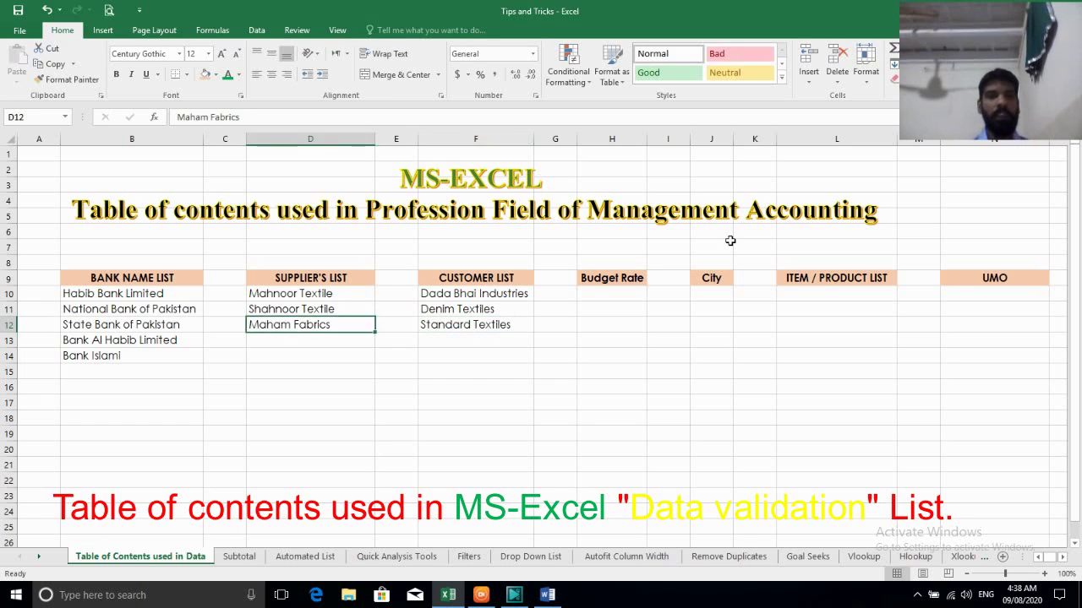
key("Left")
key("Left")
key("Left")
key("Right")
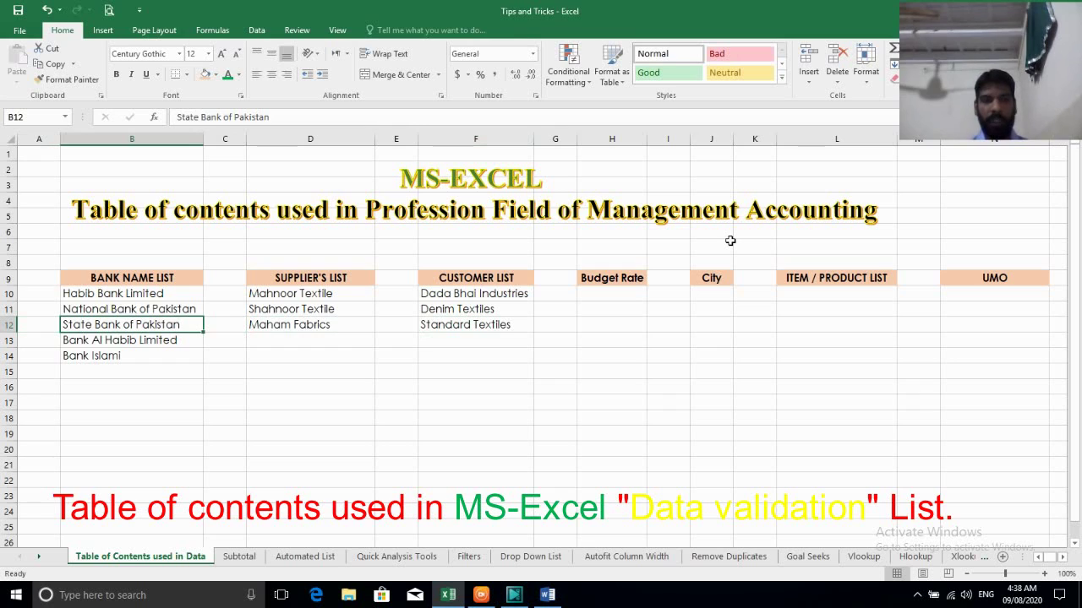
key("Right")
key("Right")
key("Right")
key("Right")
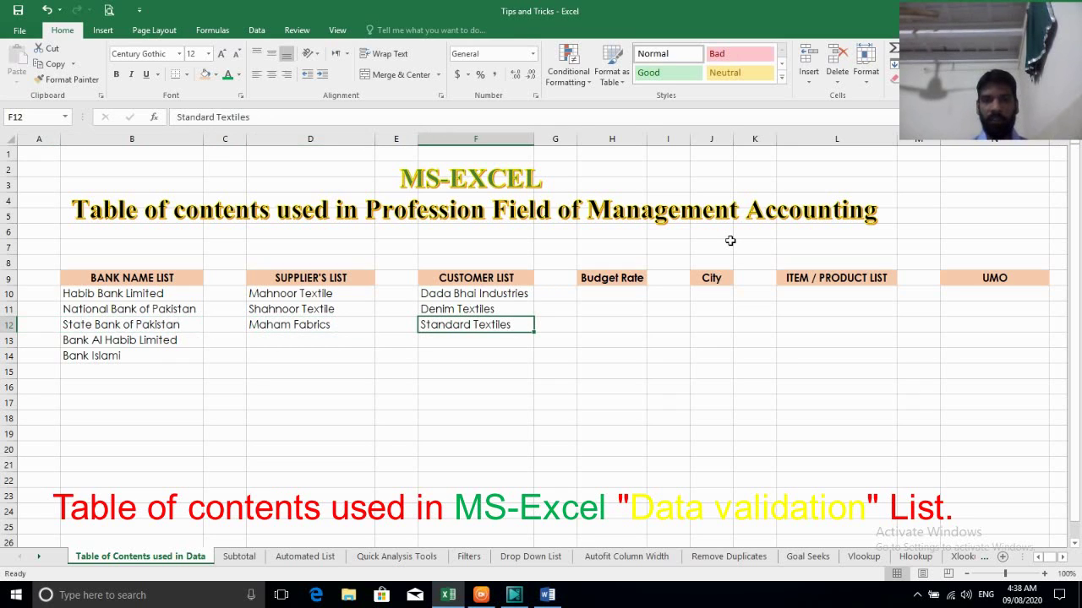
key("Right")
key("Right")
key("Up")
key("Up")
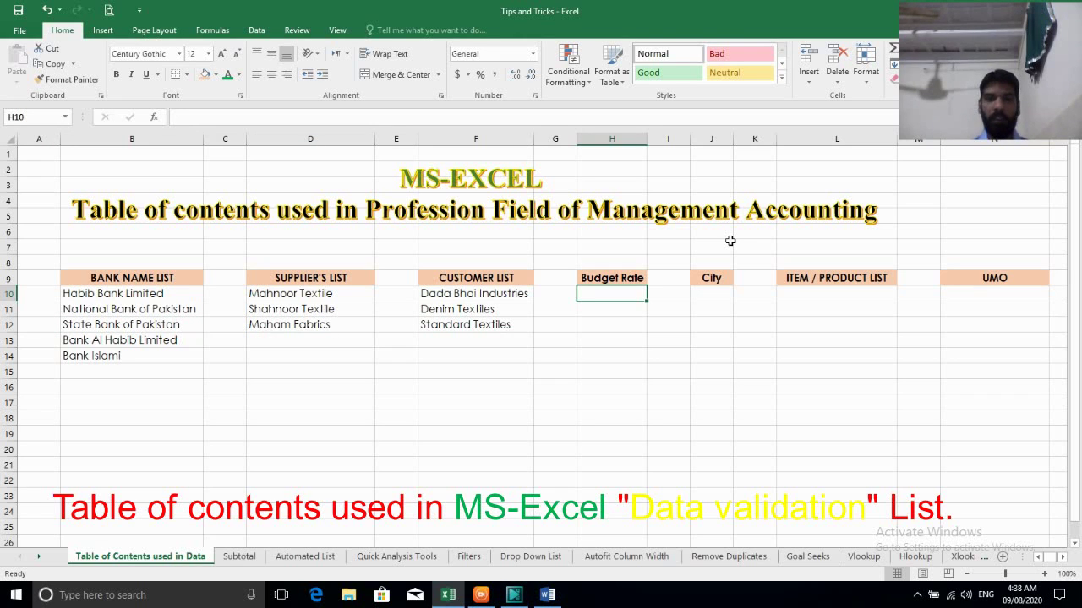
Enter budget rates 4500, 4700 and 5000 in H10:H12, replacing the first mistaken 5000
type("5000")
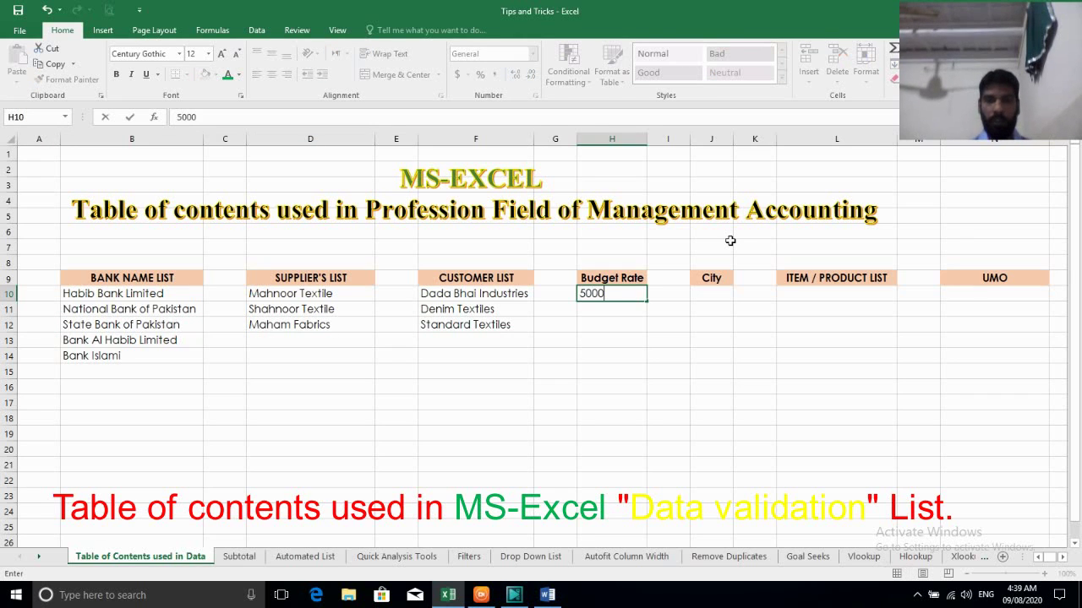
key("Return")
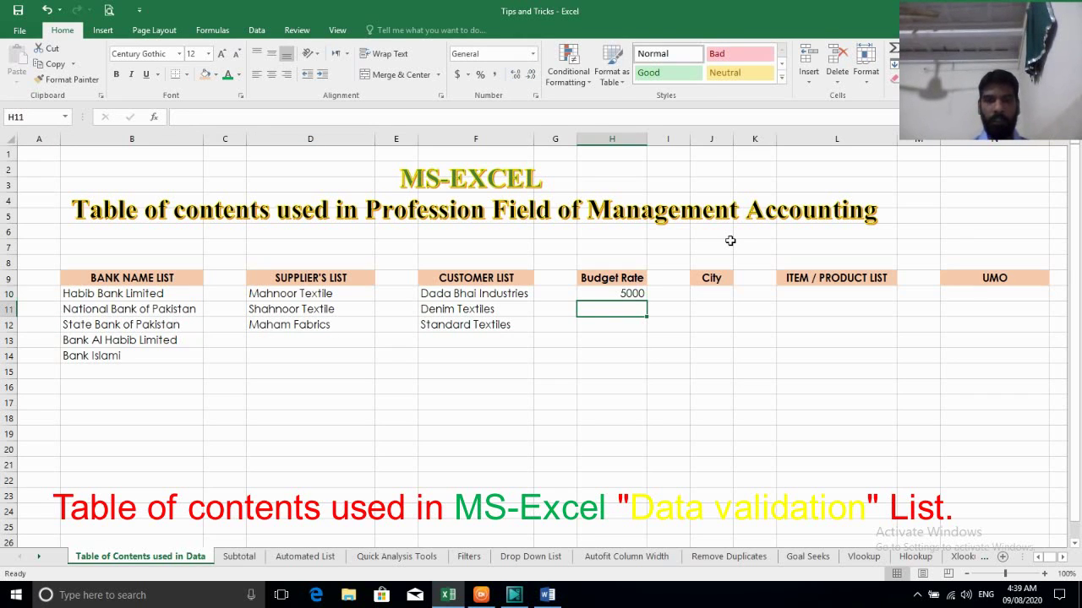
key("Up")
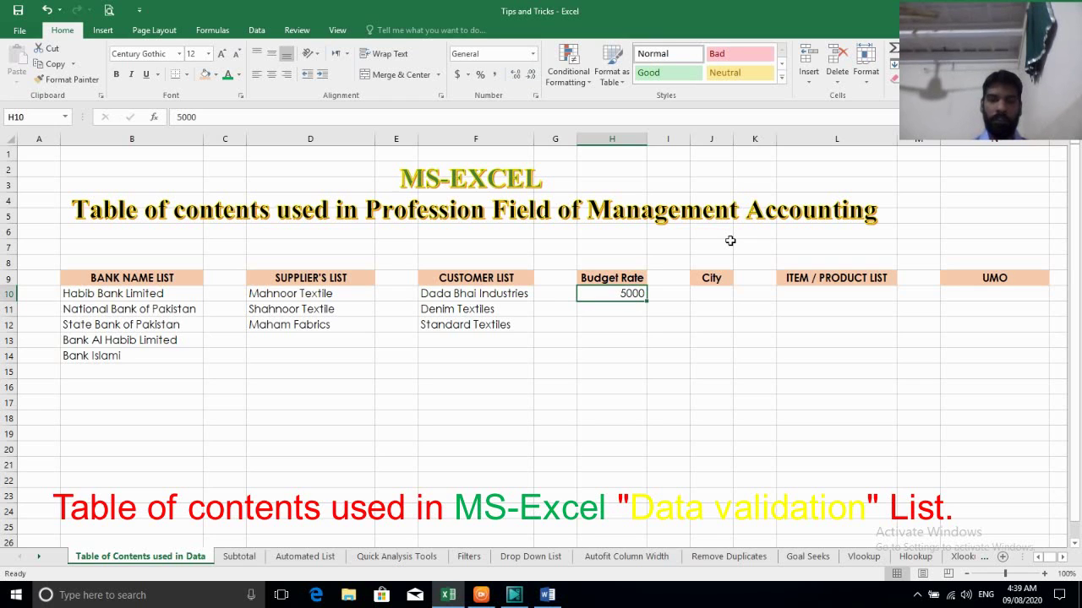
type("4500")
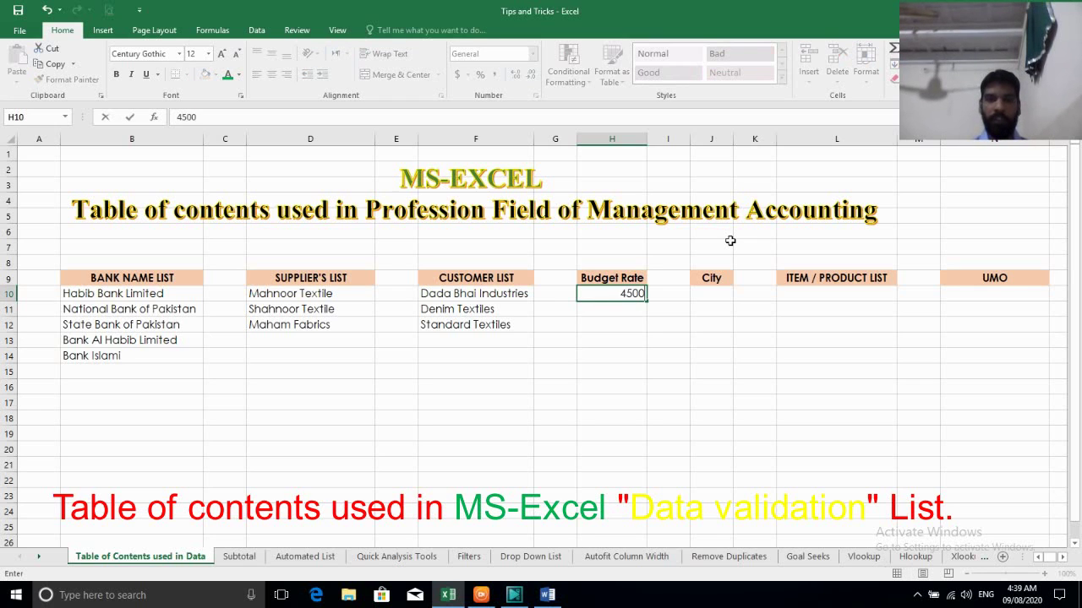
key("Return")
type("47")
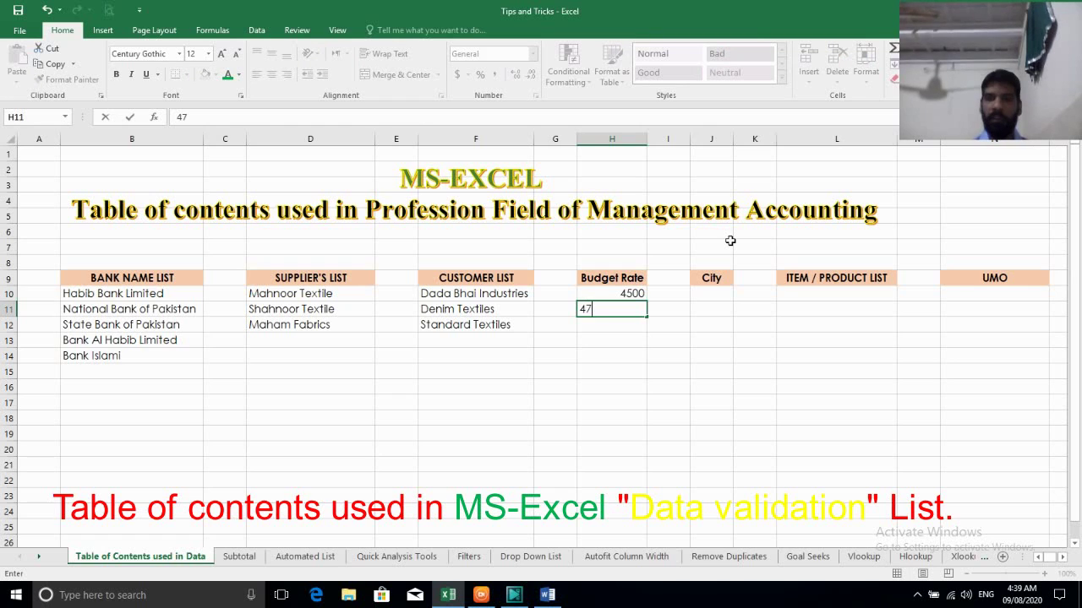
type("00")
key("Return")
type("5000")
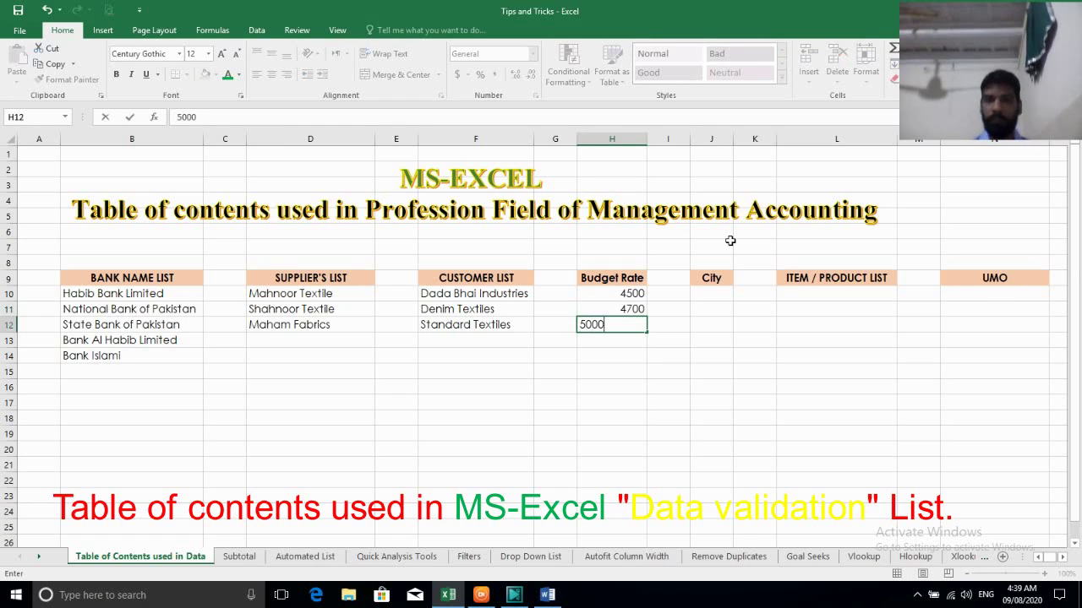
key("Return")
key("Up")
key("Up")
key("Up")
key("Right")
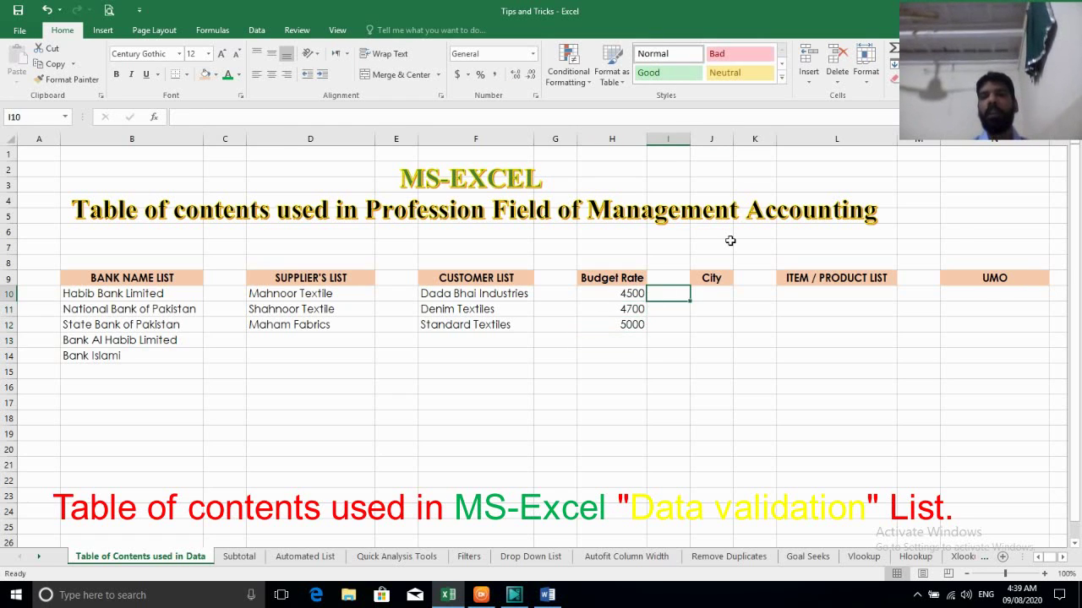
key("Right")
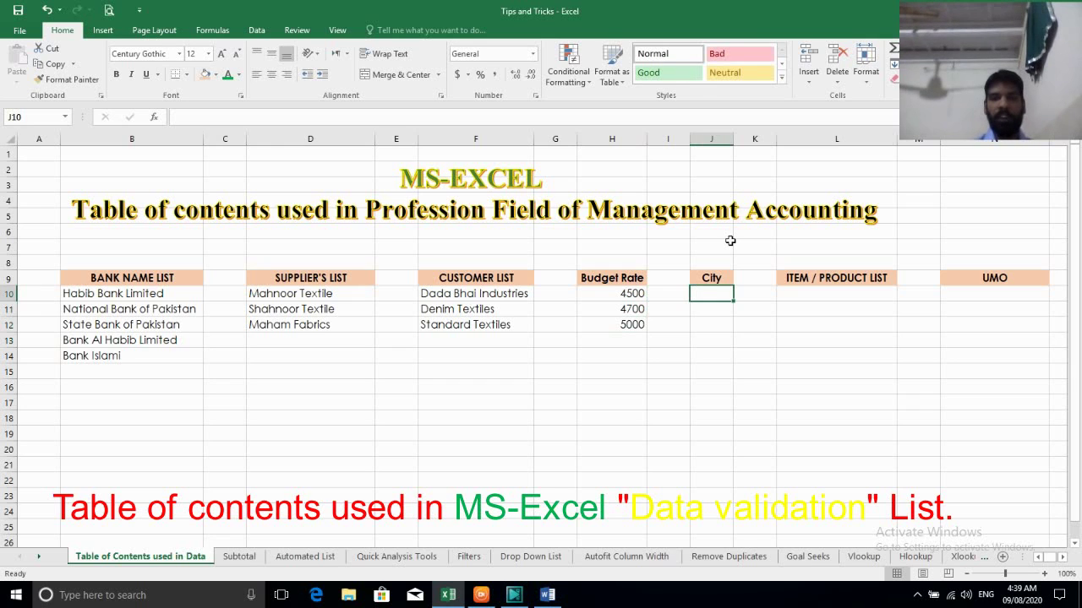
Enter Karachi, Hyderabad and Multan in J10:J12
type("Karachi")
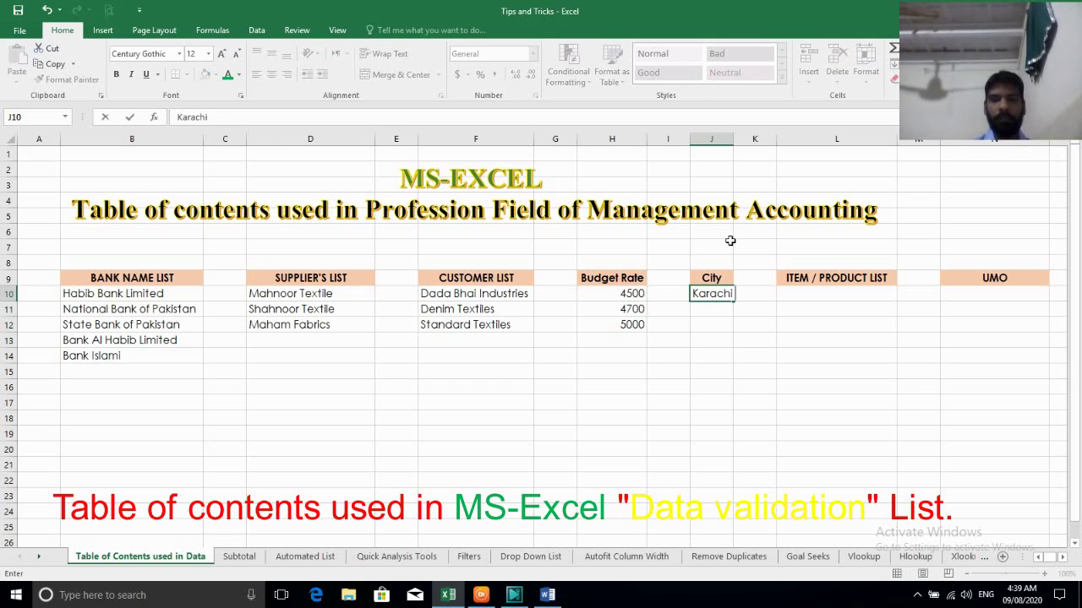
key("Return")
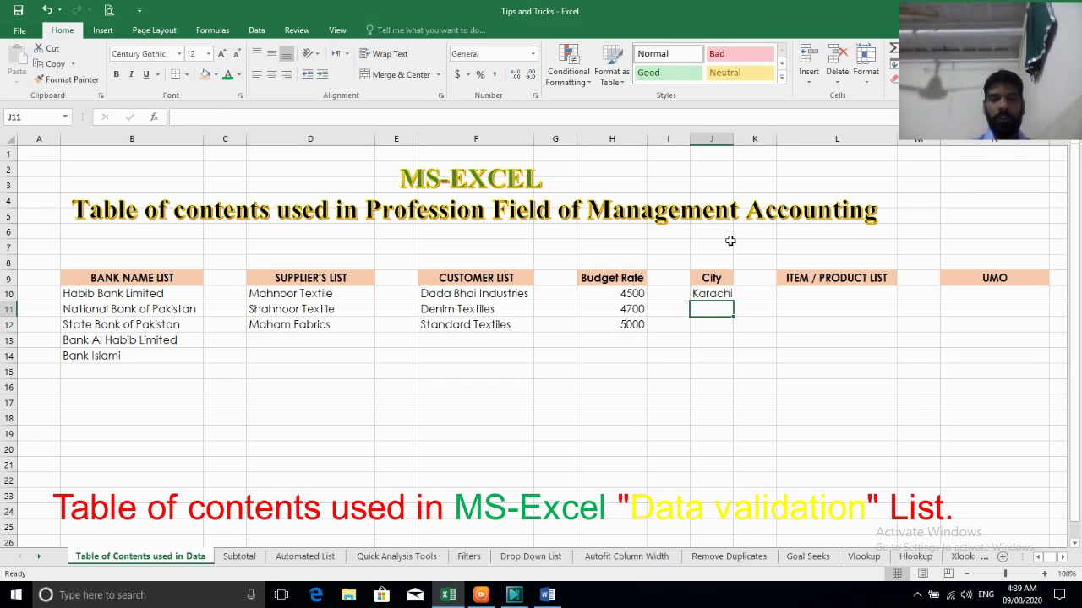
type("Hyderab")
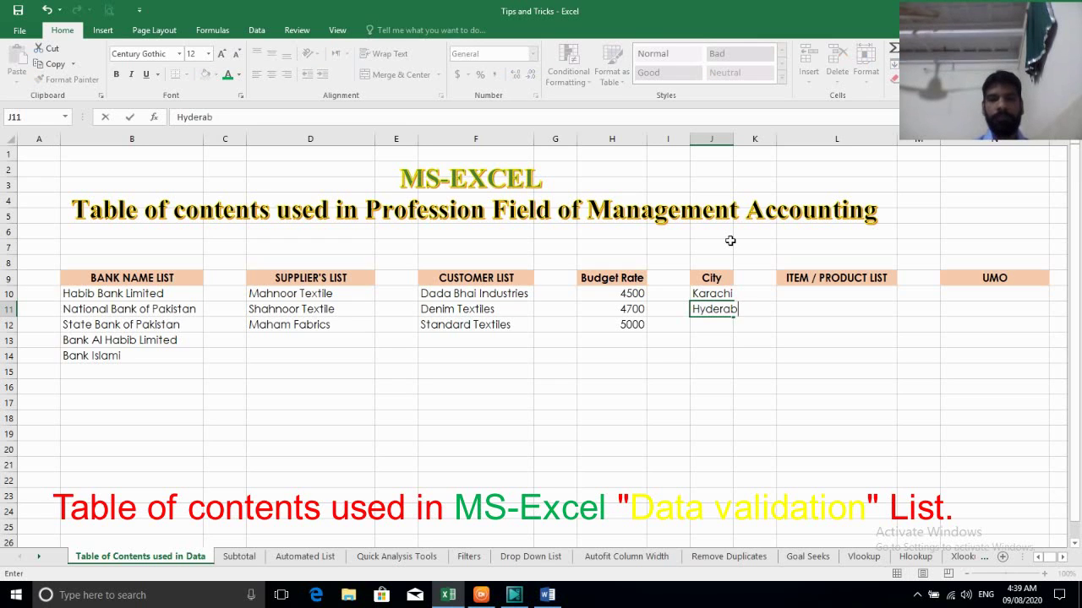
type("ad")
key("Return")
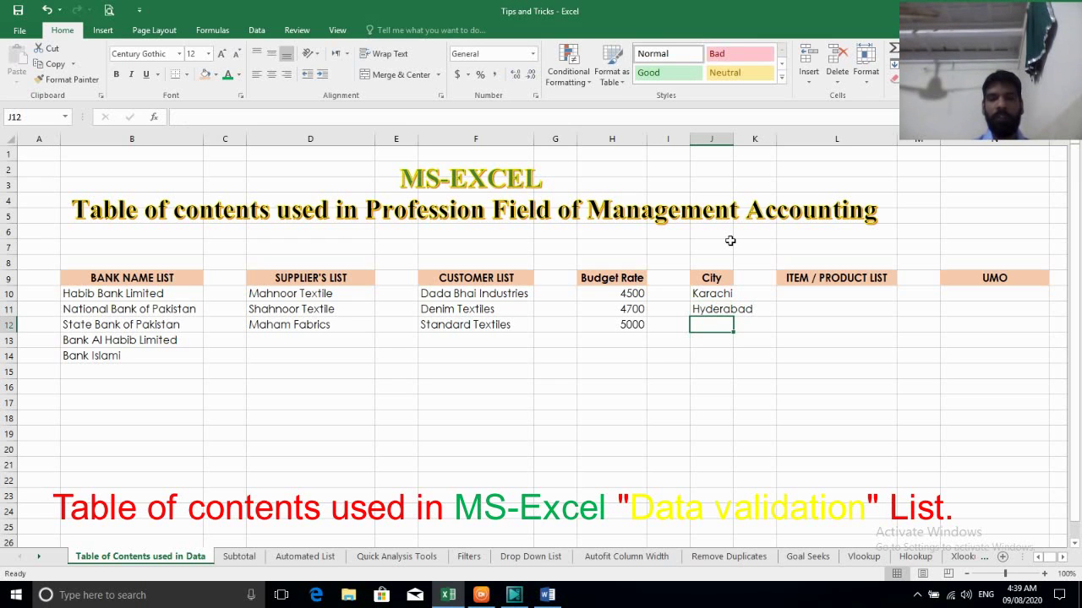
type("Mul")
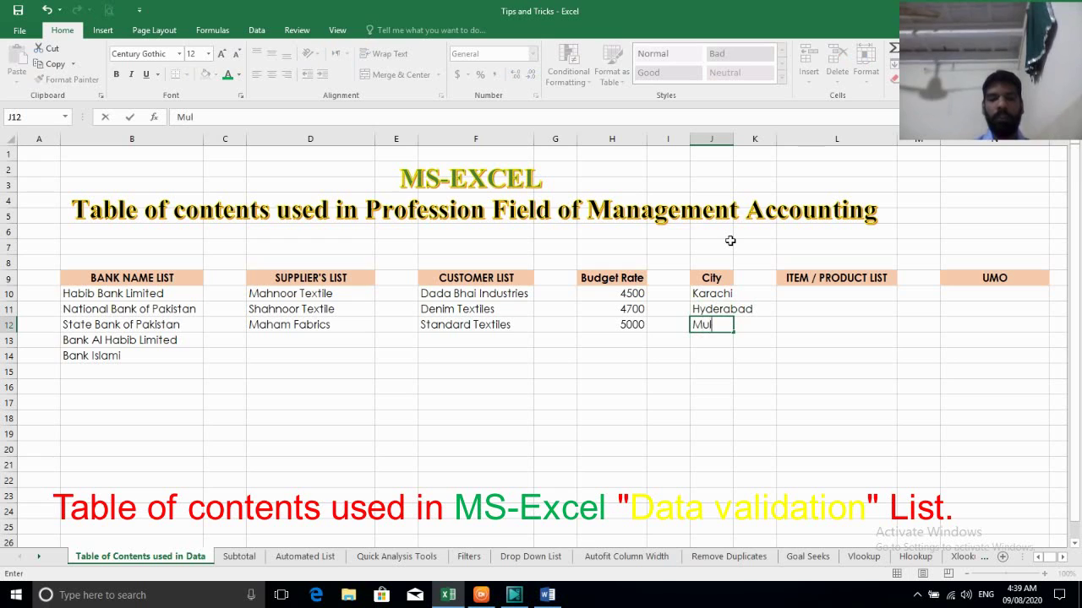
type("tan")
key("Tab")
AutoFit column J to the longest city name, Hyderabad
key("Up")
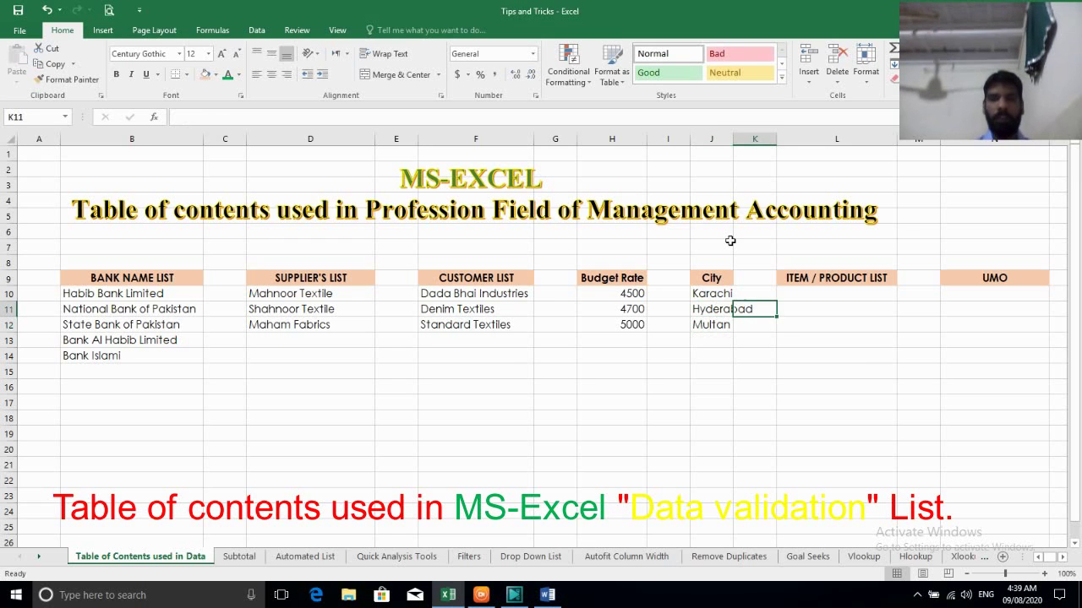
key("Left")
key("alt+o")
key("c")
key("a")
key("Right")
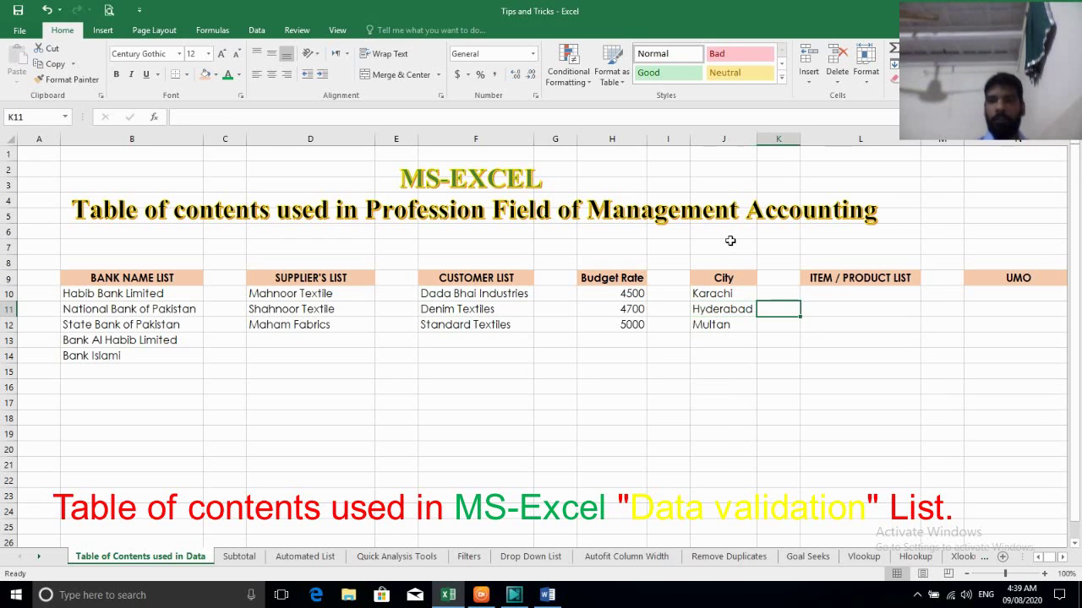
key("Right")
key("Right")
key("Up")
key("Left")
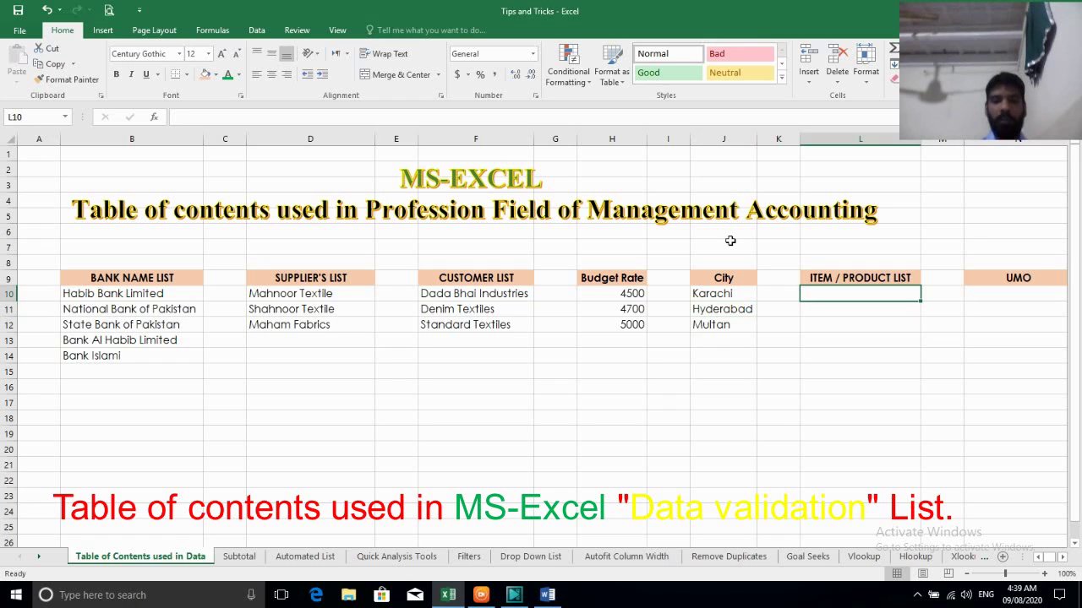
Enter Fabric 12/1, Yarn 20/1 and Cotton Yarn 22/1 into L10:L12
type("Fabr")
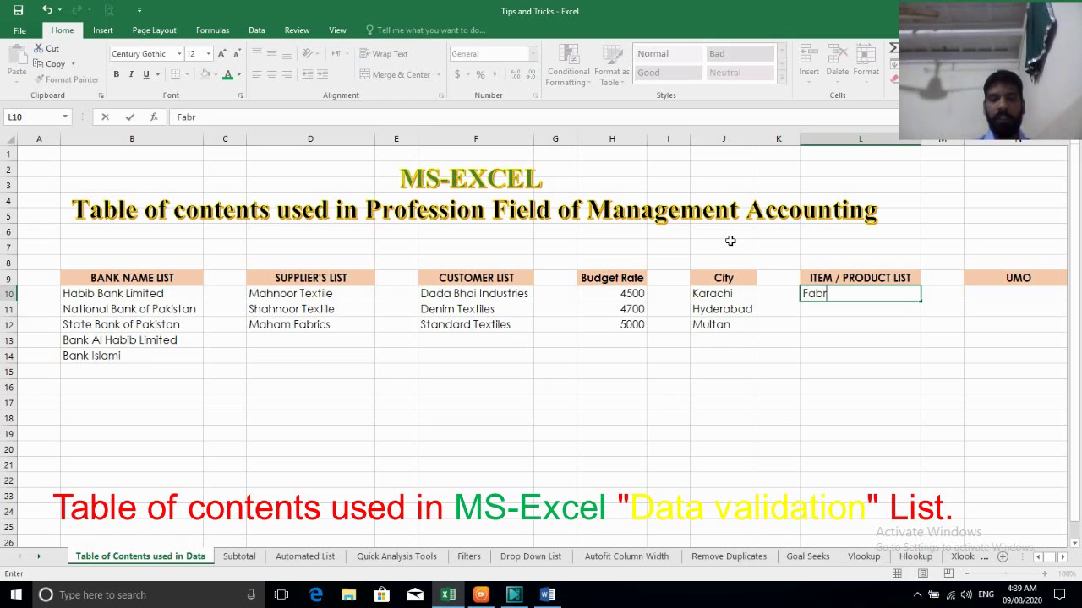
type("ic 12")
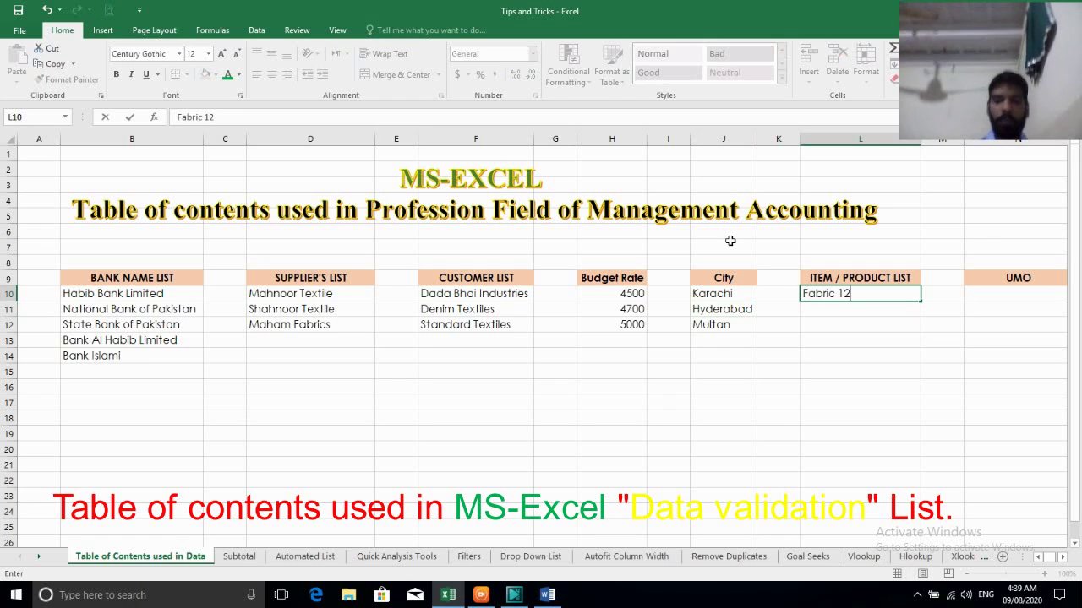
type("/1")
key("Return")
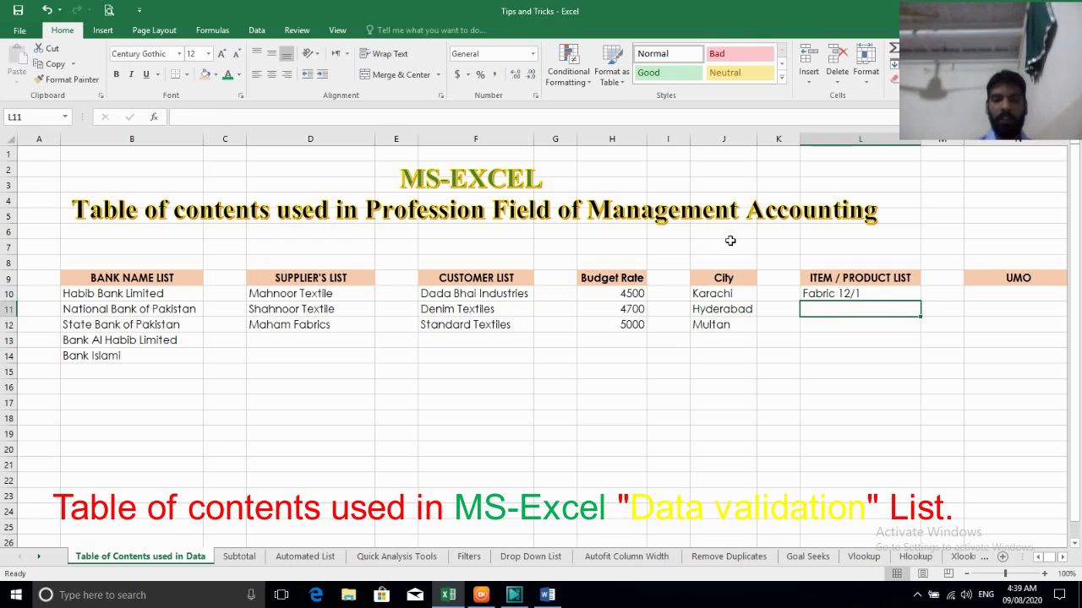
type("YA")
type("RN")
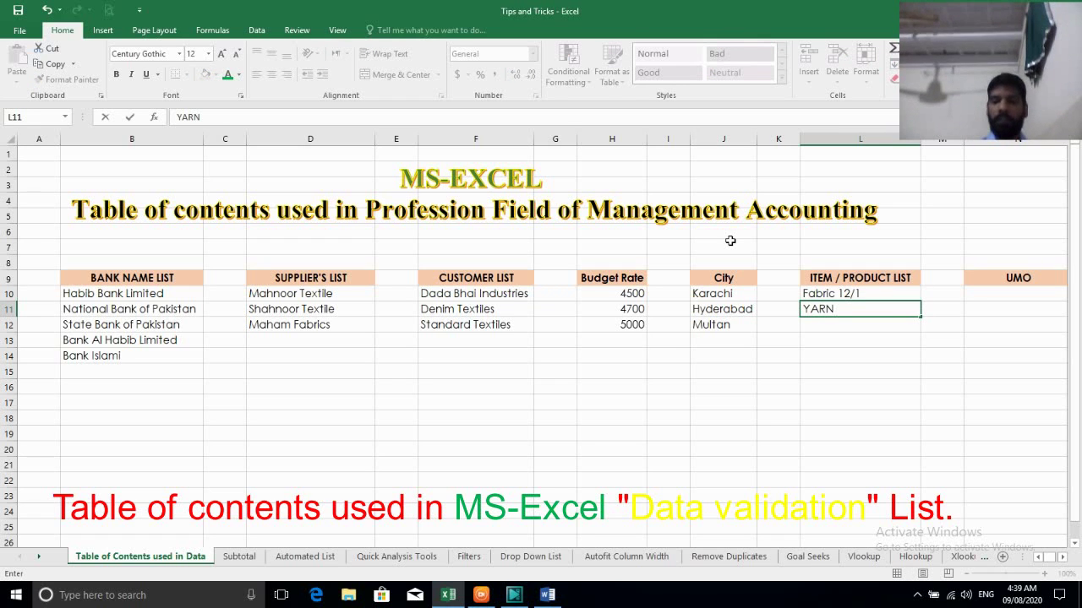
key("BackSpace")
key("BackSpace")
type("arn ")
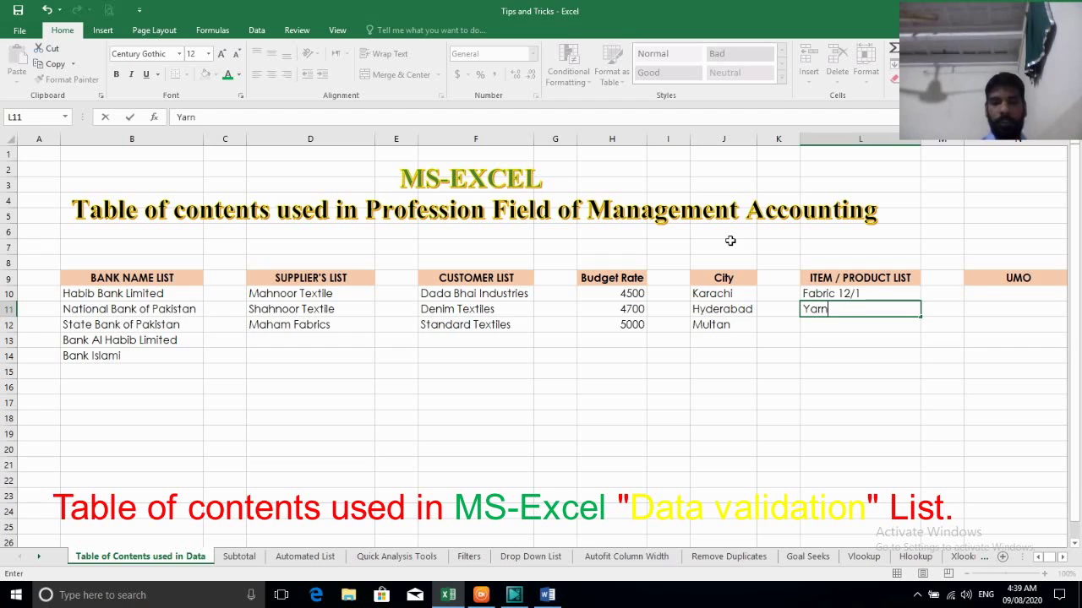
type("20/1")
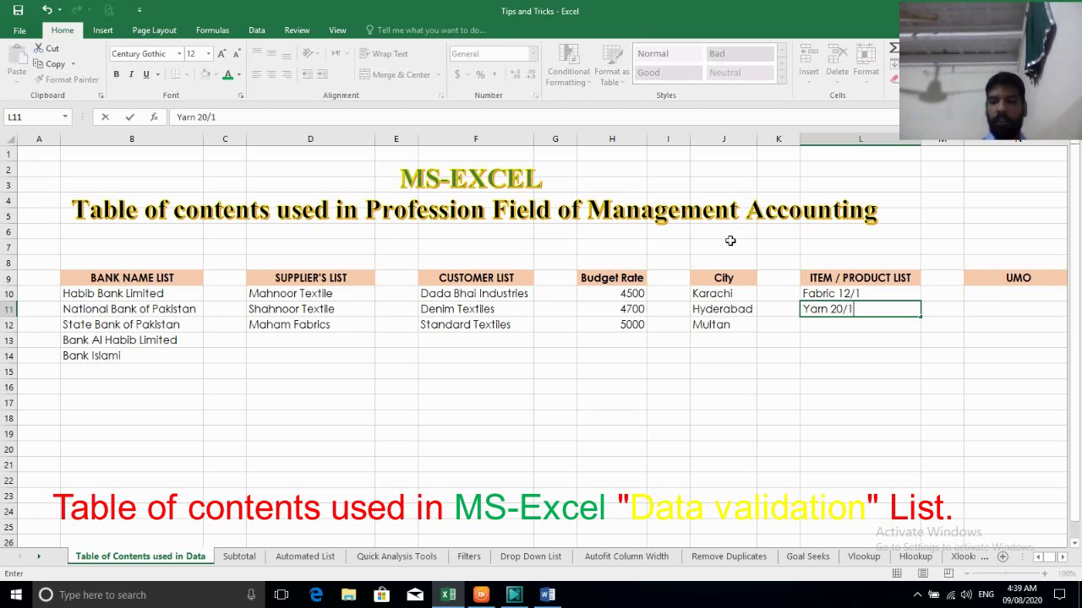
key("Return")
type("Cotton Y")
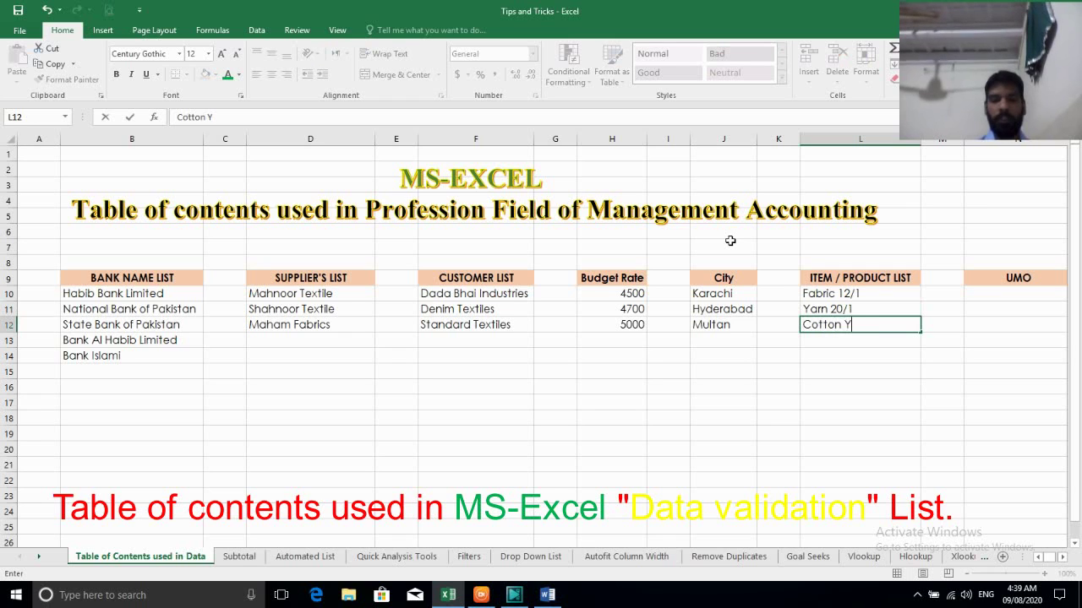
type("arn 22/")
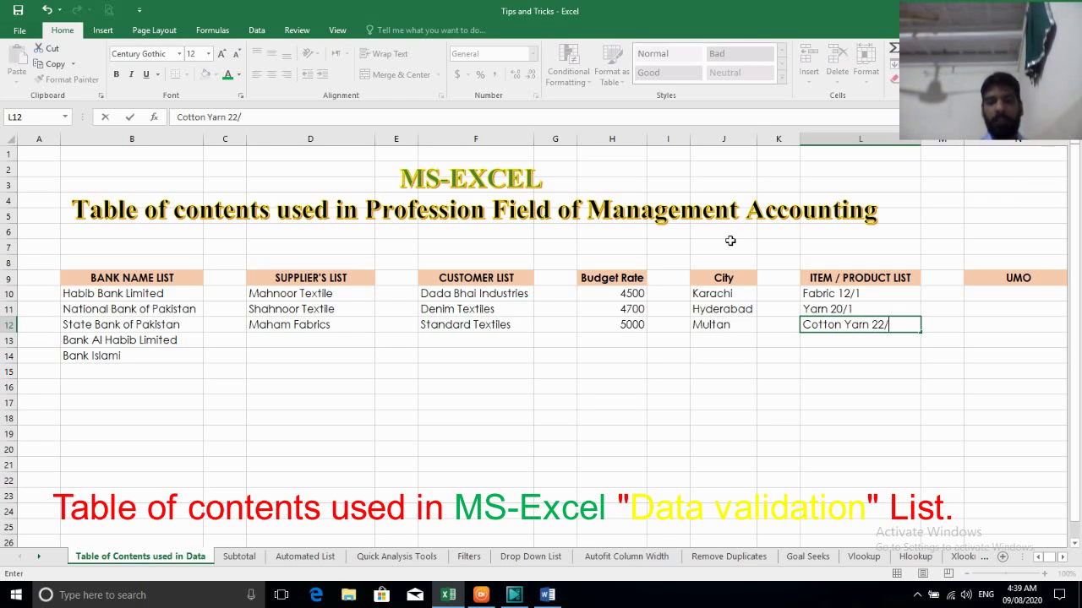
key("Tab")
key("Tab")
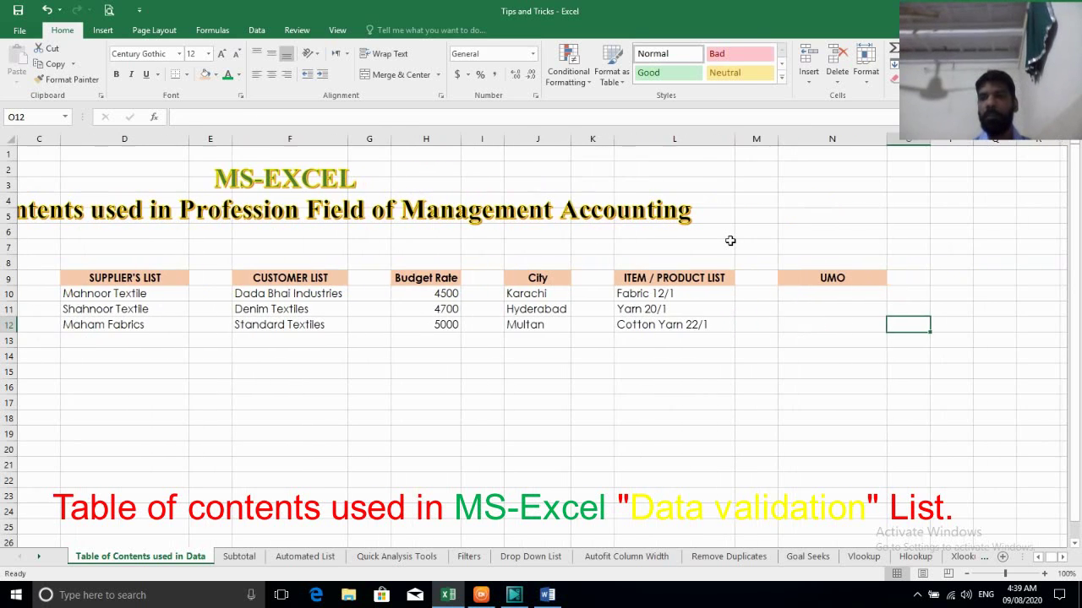
Enter the units Bags, Bales and Kgs in the UMO column, N10:N12
key("Up")
key("Up")
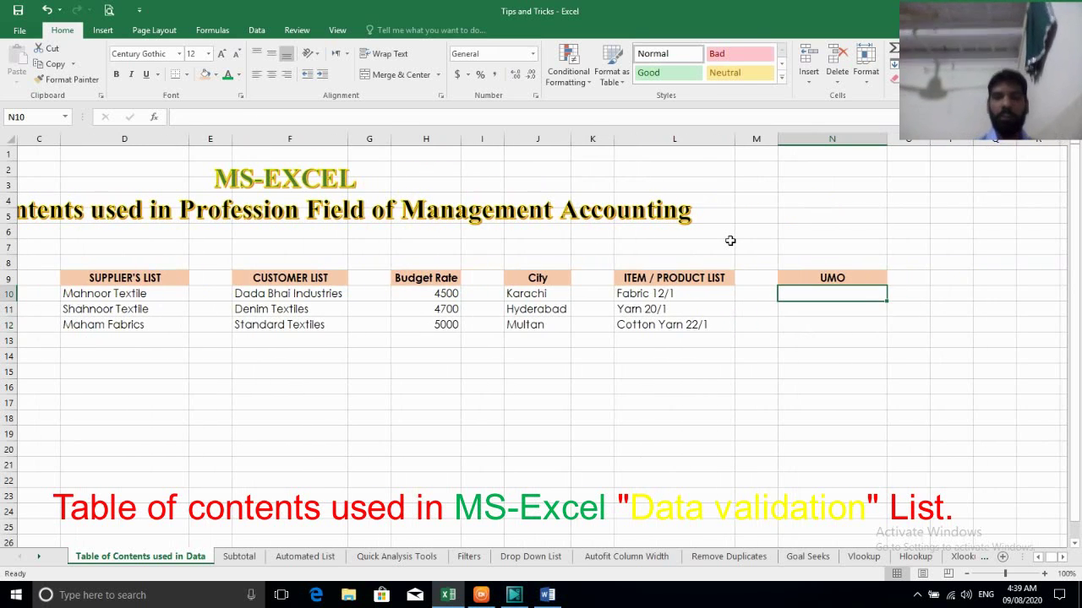
scroll(730, 241, "up", 5, "ctrl")
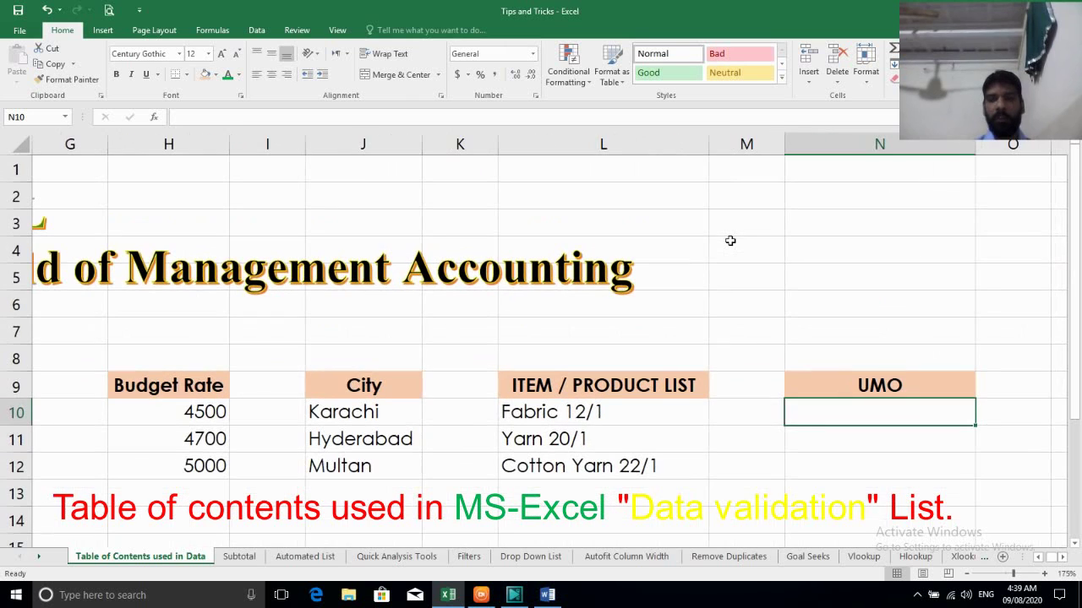
type("Ba")
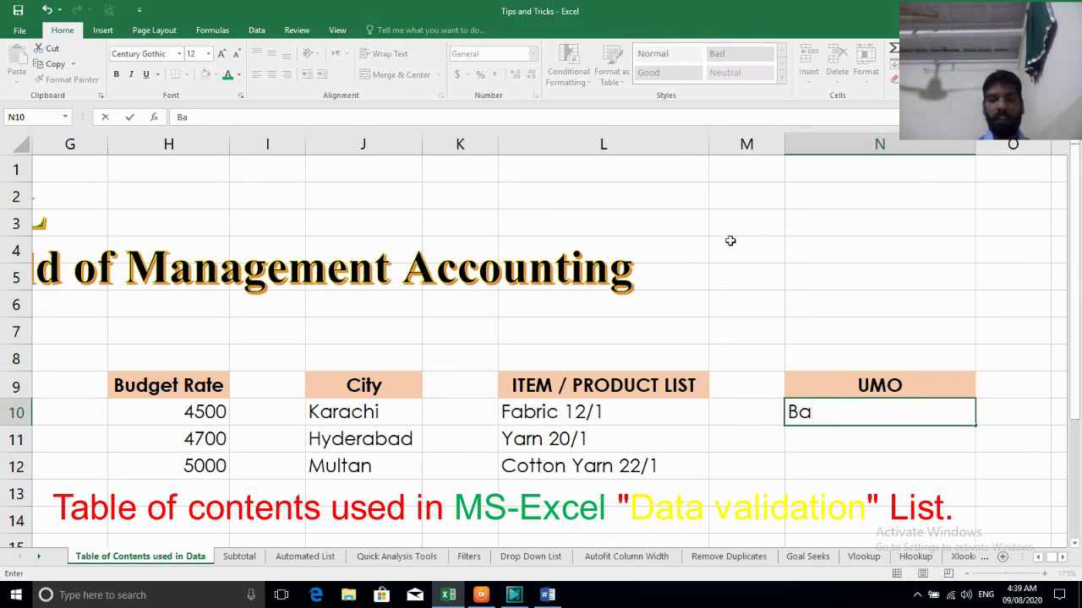
type("gs")
key("Return")
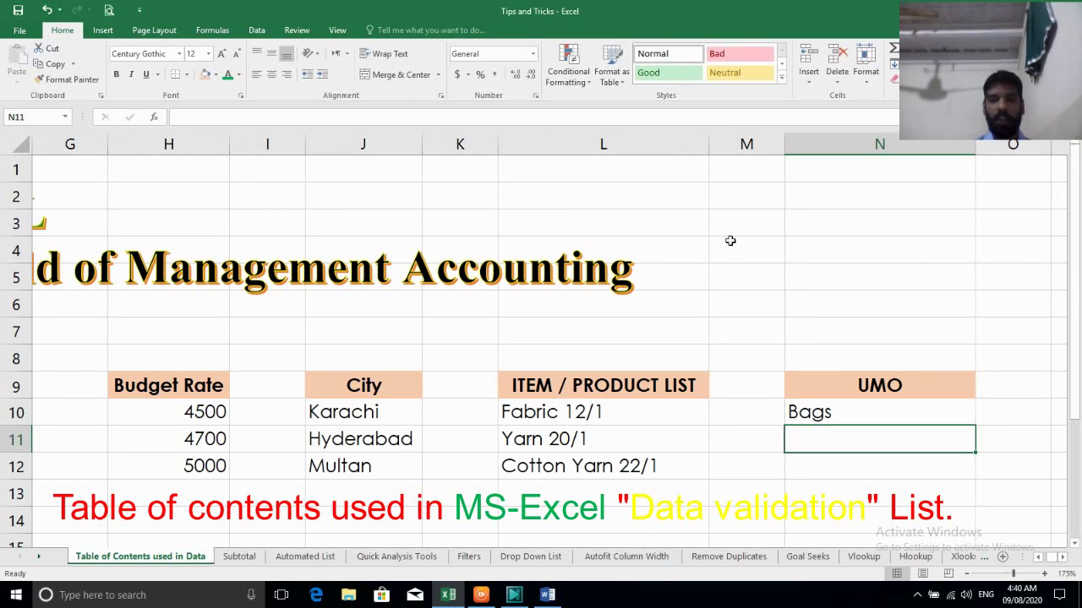
type("Bales")
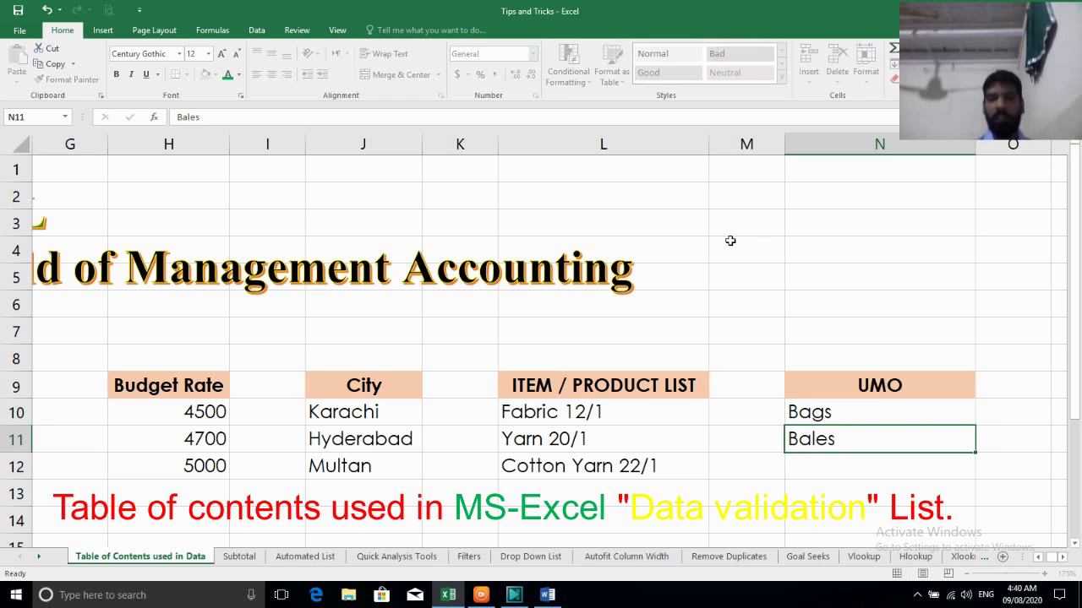
key("Return")
type("Kgs")
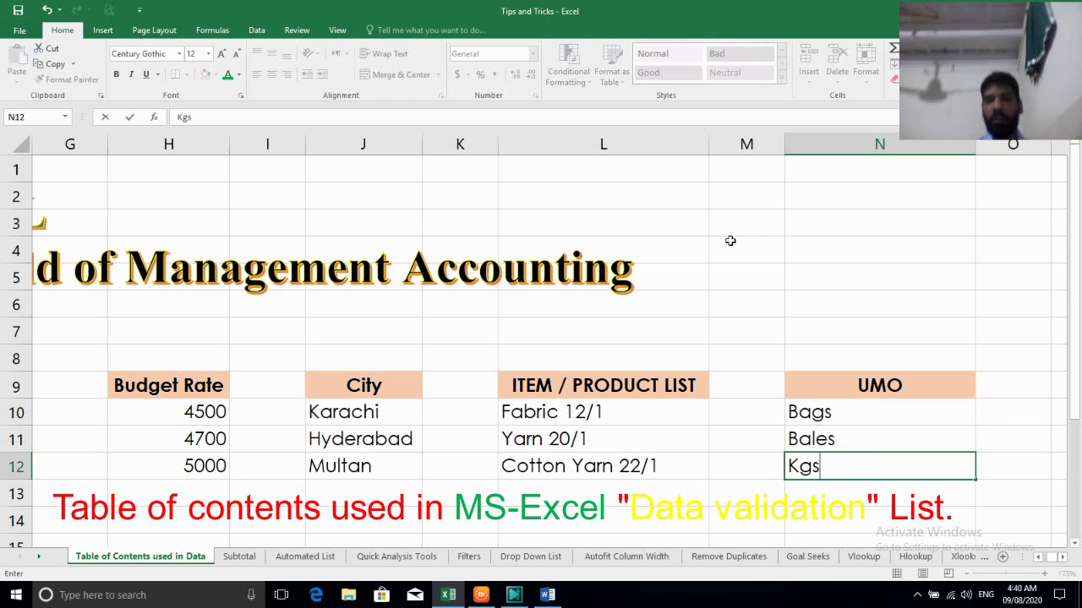
key("Return")
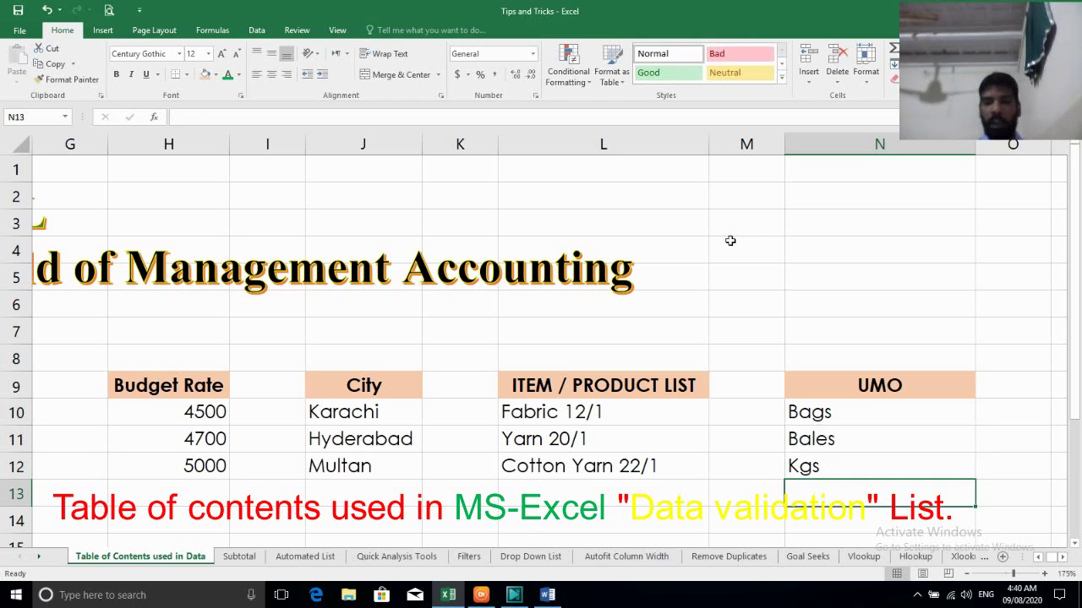
Select the Budget Rate figures 4500, 4700 and 5000 in H10:H12
scroll(730, 243, "down", 2)
scroll(731, 249, "down", 2)
scroll(729, 255, "down", 2)
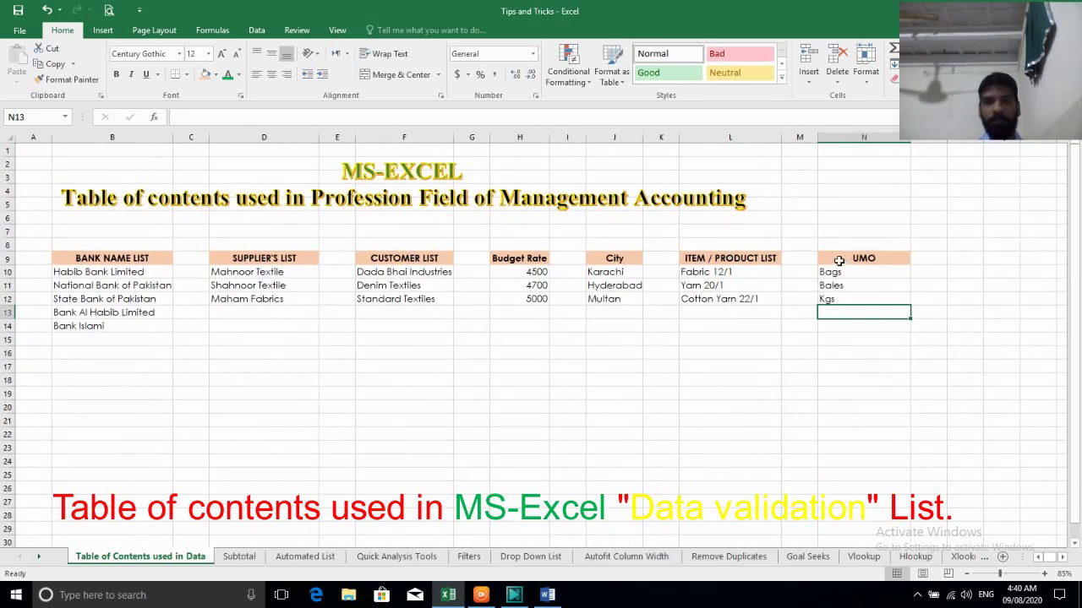
scroll(429, 313, "up", 1)
scroll(429, 313, "up", 1)
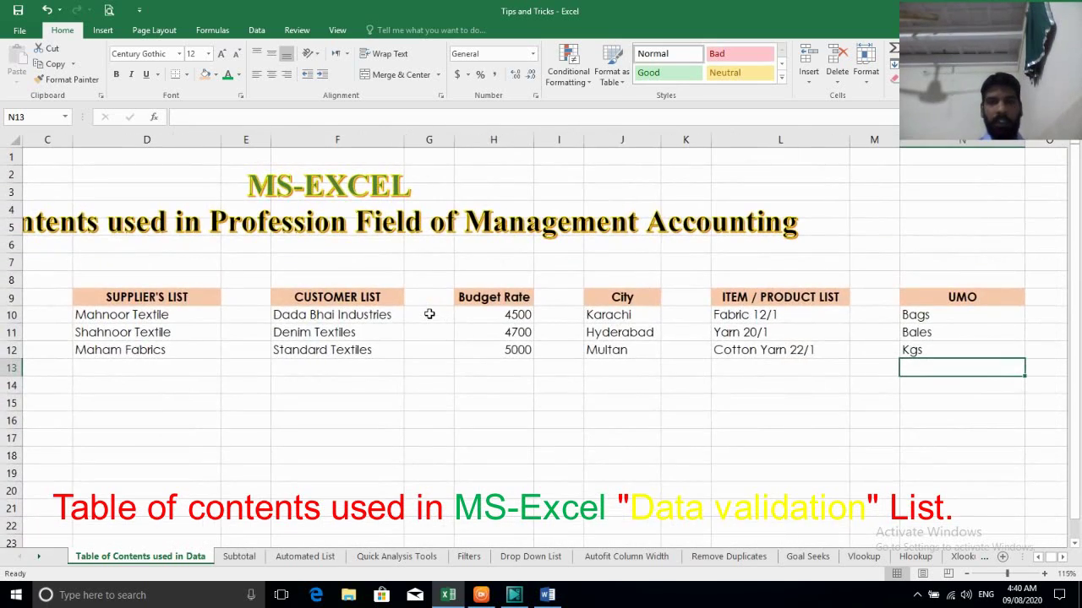
scroll(429, 313, "down", 1)
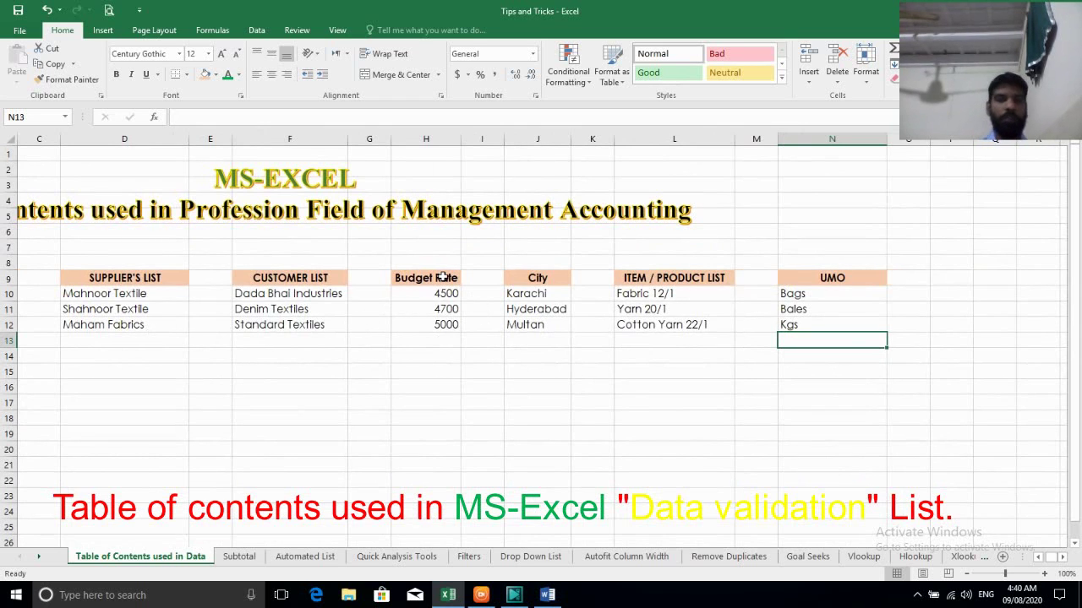
key("Left")
key("Left")
key("Left")
key("Left")
key("Left")
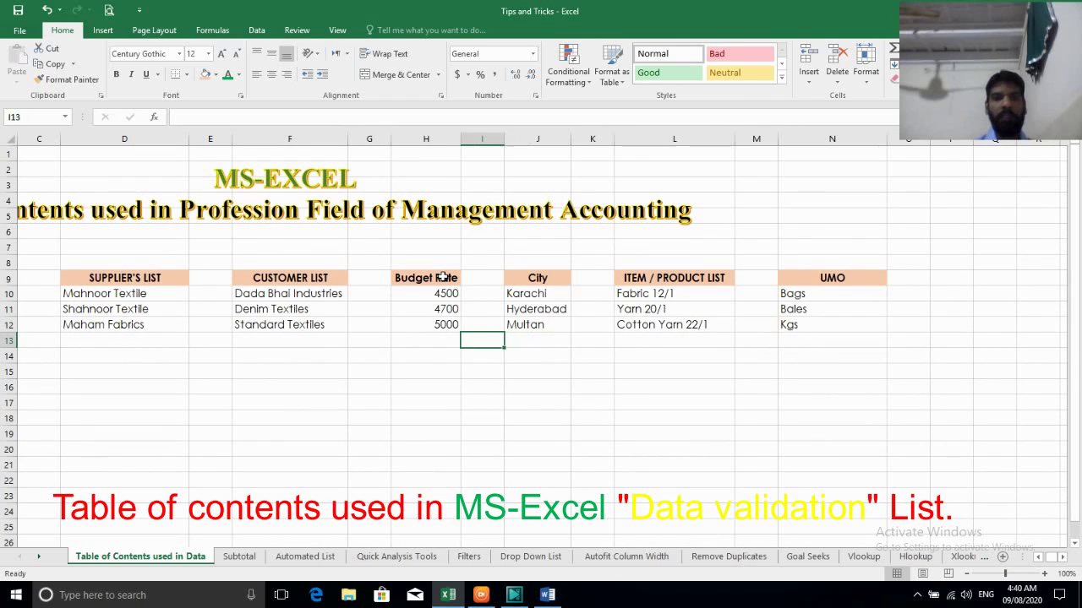
key("Up")
key("Up")
key("Up")
key("Left")
key("shift+Down")
key("shift+Down")
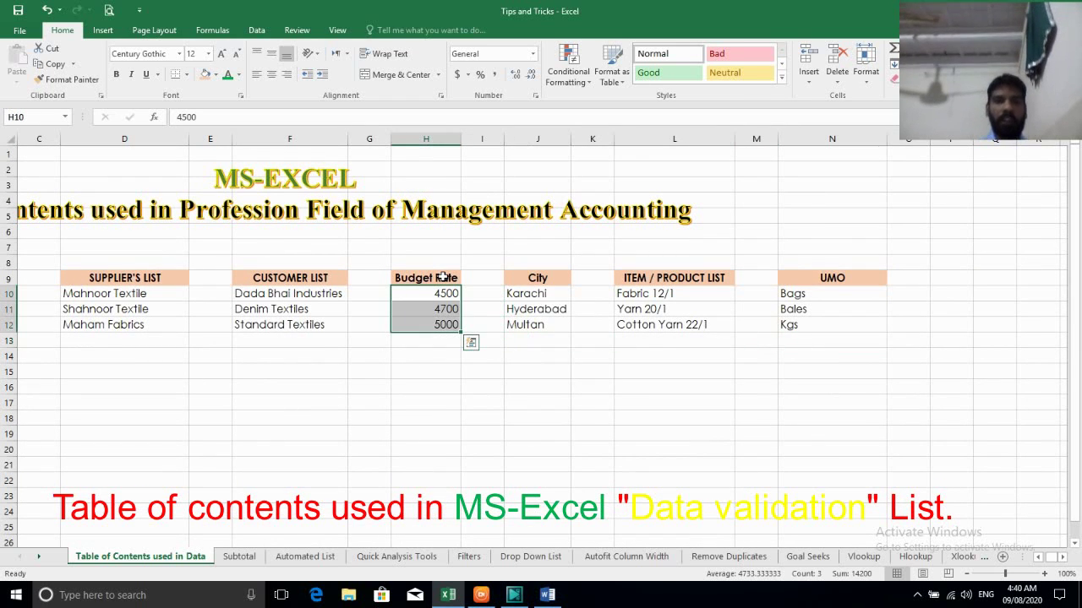
Center-align the Budget Rate values 4500, 4700 and 5000 in H10:H12
left_click(271, 75)
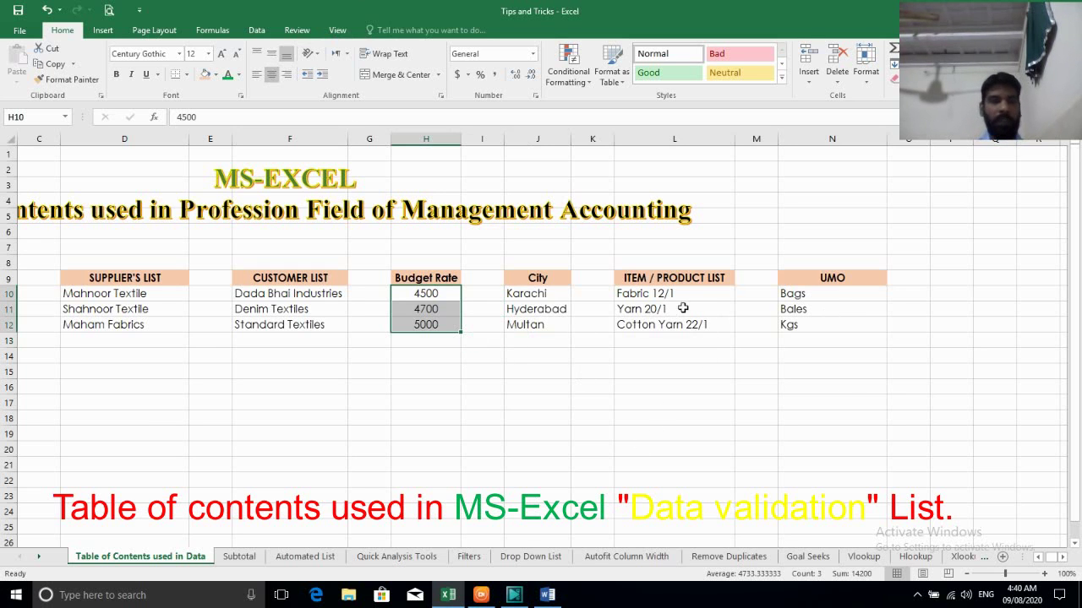
scroll(495, 428, "down", 3, "ctrl")
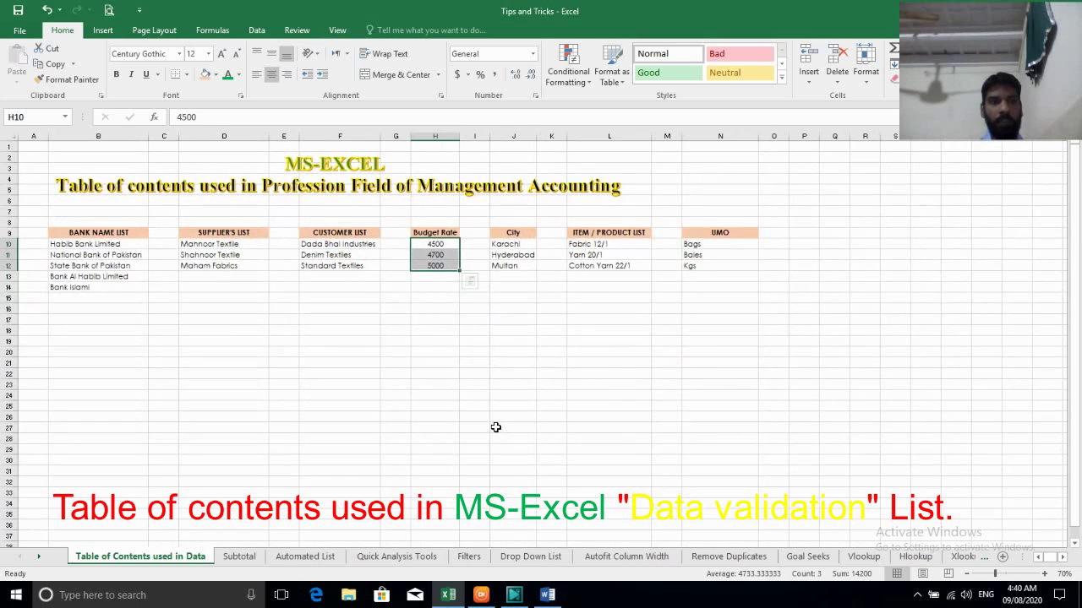
scroll(495, 428, "up", 3, "ctrl")
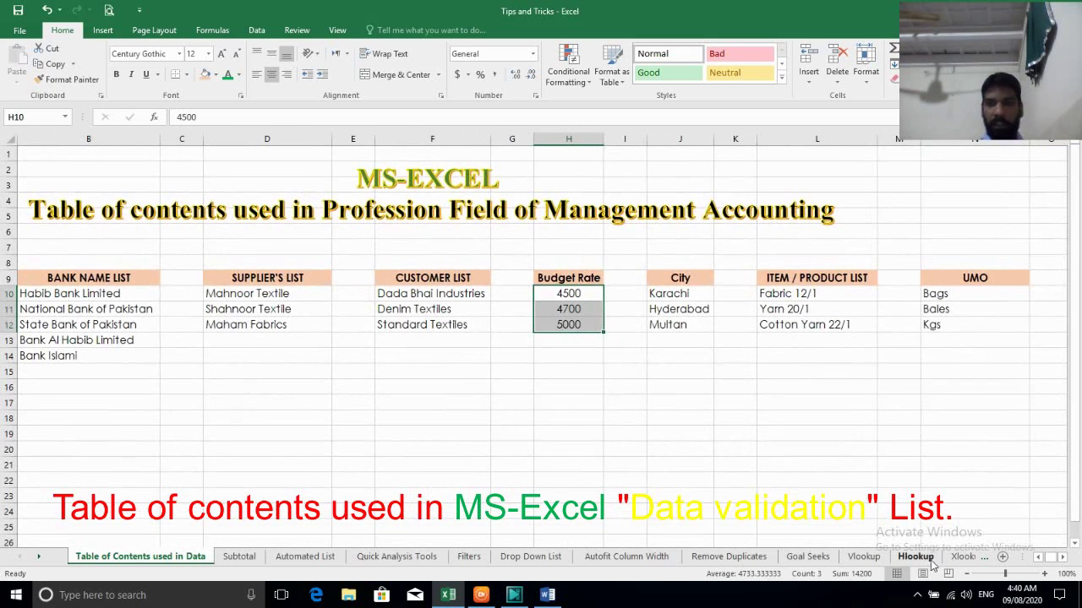
left_click(308, 501)
key("Left")
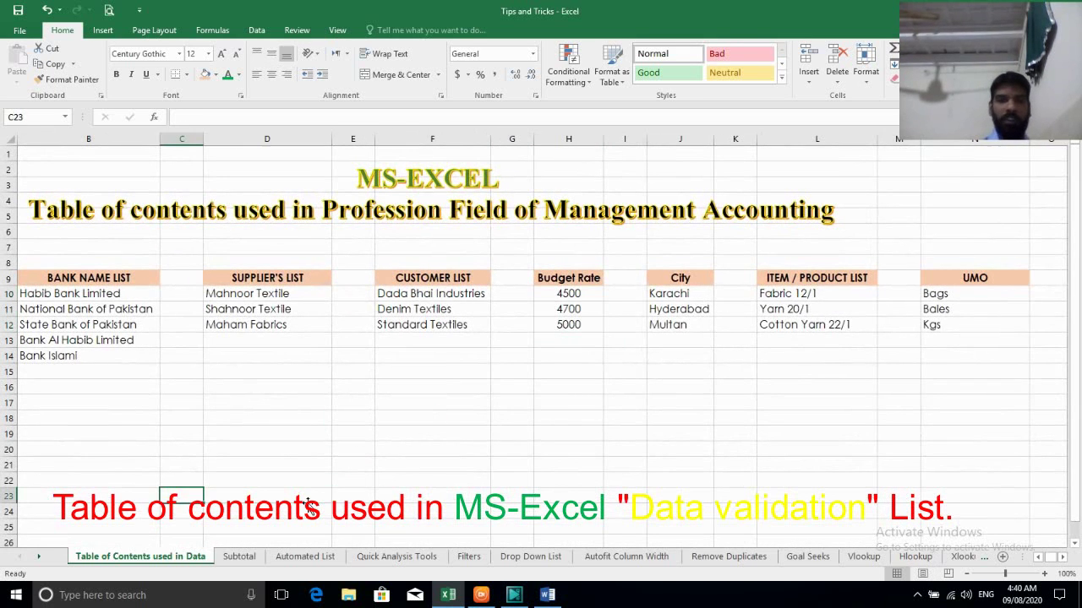
key("Left")
key("Left")
key("Up")
key("Up")
key("Up")
key("Up")
key("Right")
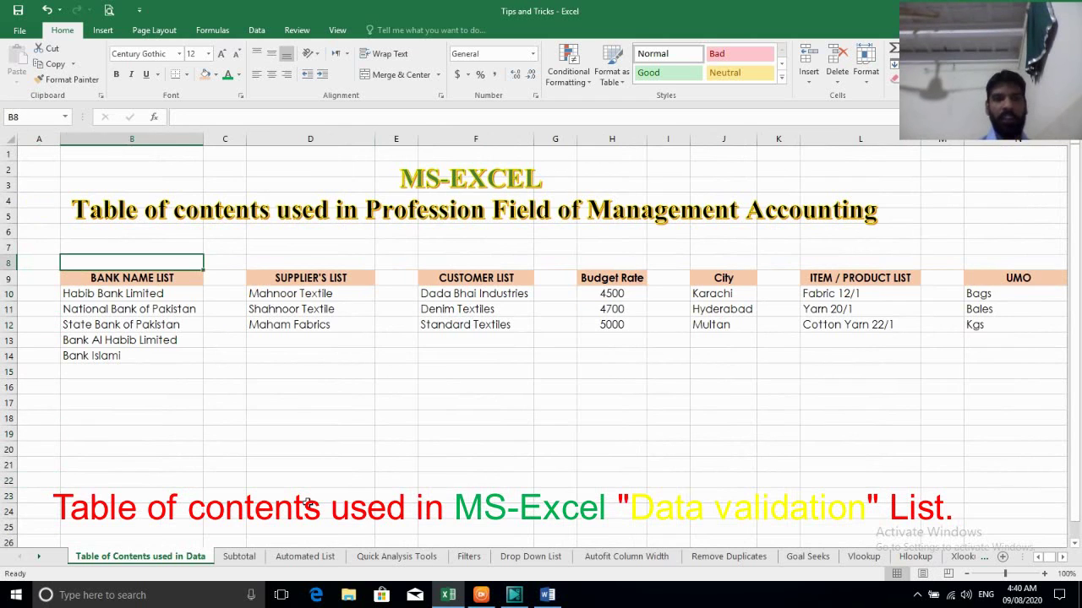
key("Right")
key("Right")
key("Right")
key("Right")
key("Left")
key("Down")
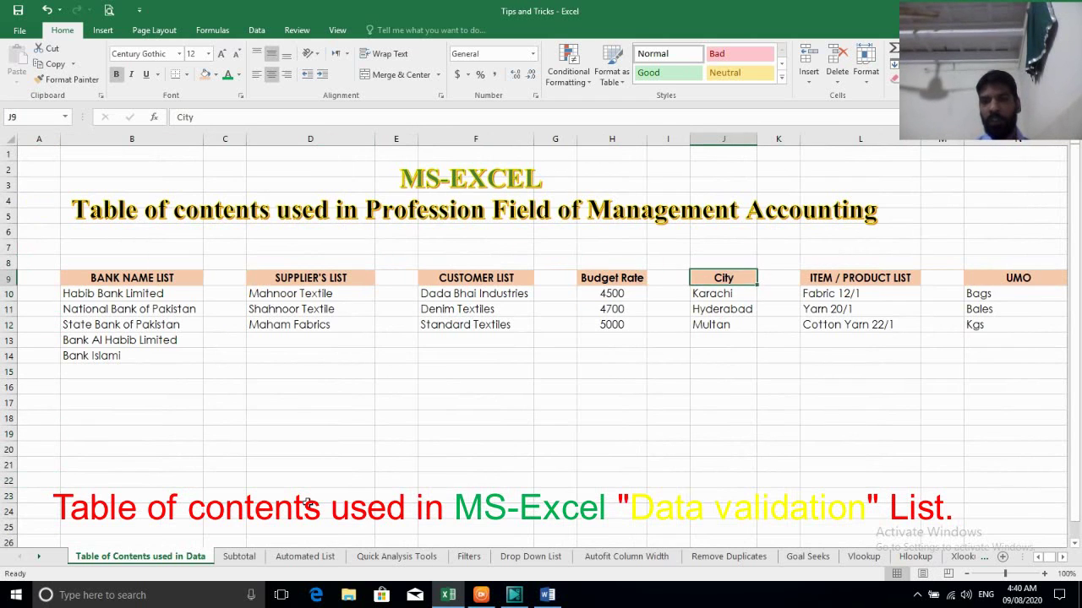
key("Down")
key("Down")
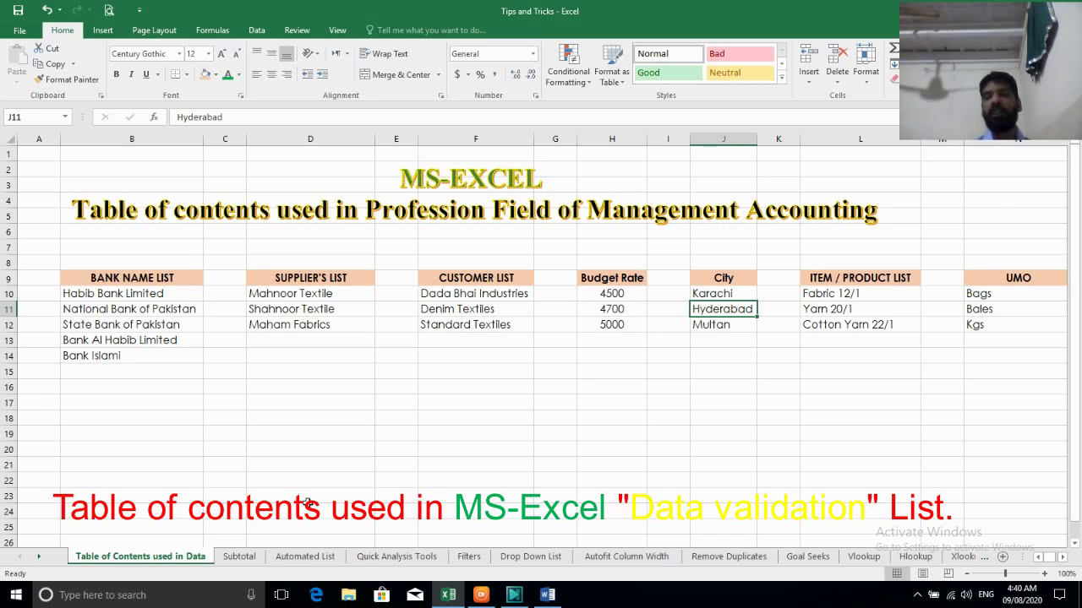
key("Up")
key("Up")
key("Right")
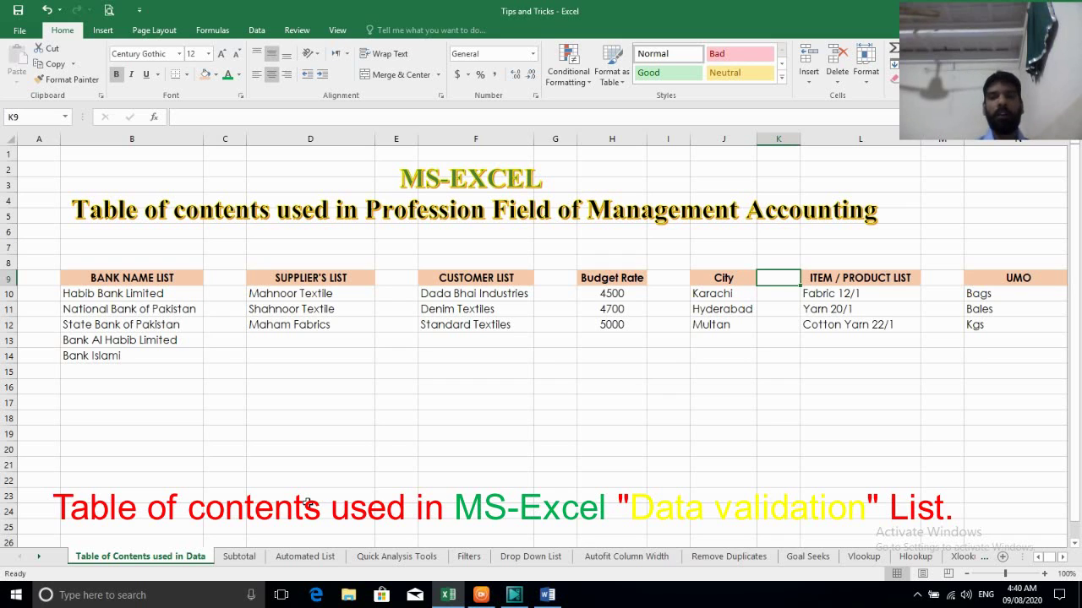
key("Left")
key("Left")
key("Left")
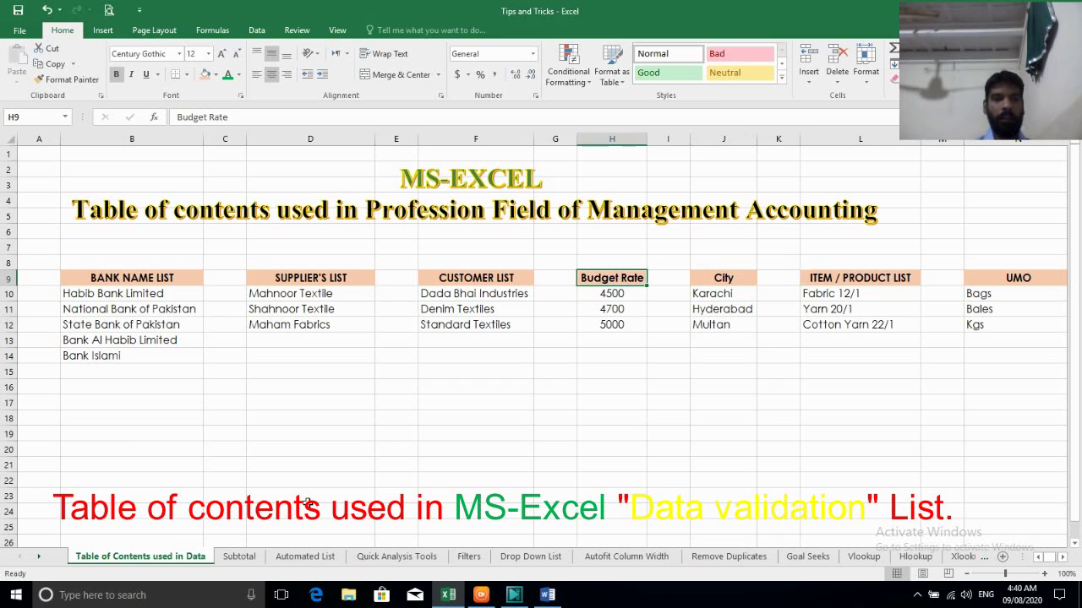
key("Left")
key("Left")
key("Left")
key("Left")
key("Left")
key("Left")
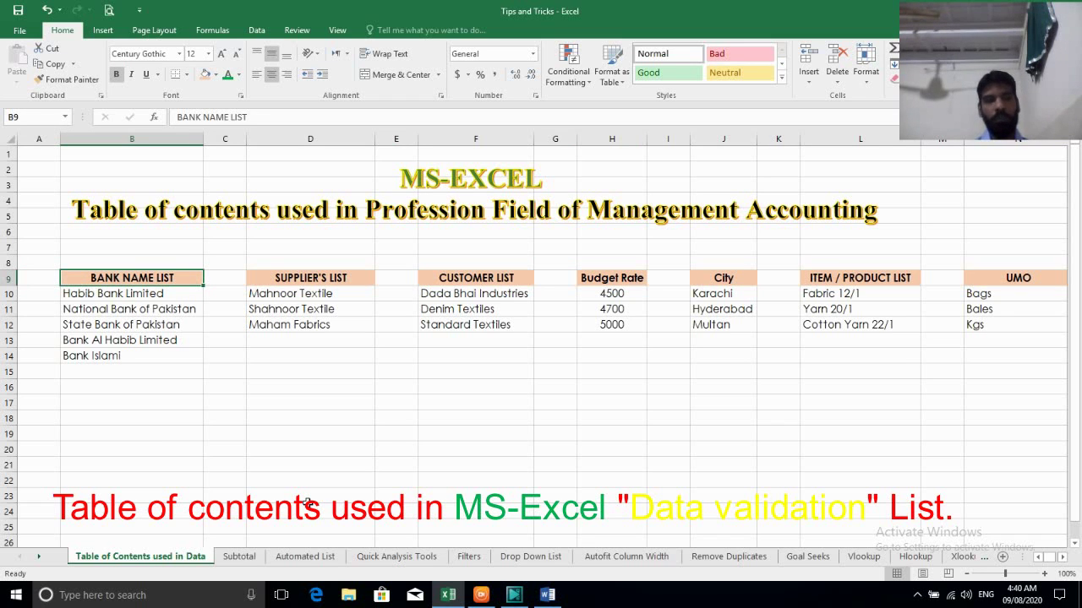
Convert the BANK NAME LIST range B9:B25 into Table1 with a header row
key("shift+Down")
key("shift+Down")
key("shift+Down")
key("shift+Down")
key("shift+Down")
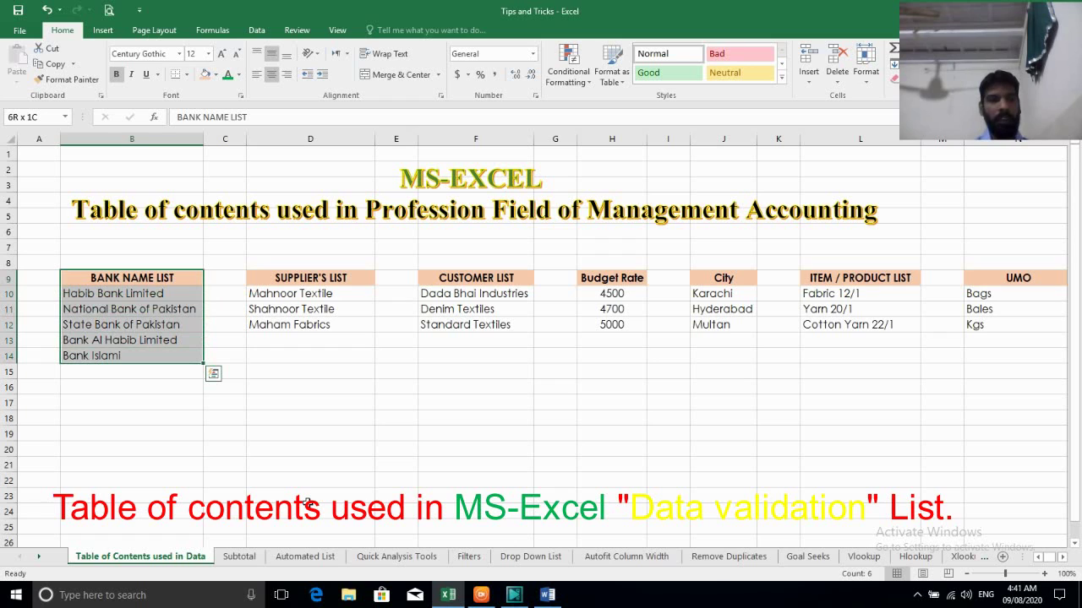
key("shift+Down")
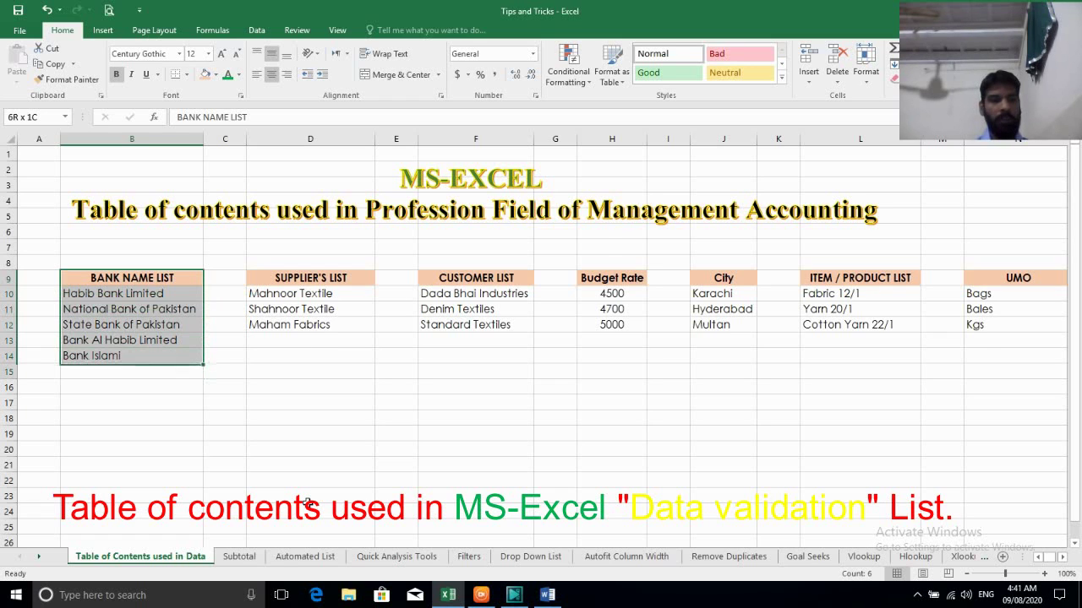
key("shift+Down")
key("shift+Up")
key("shift+Up")
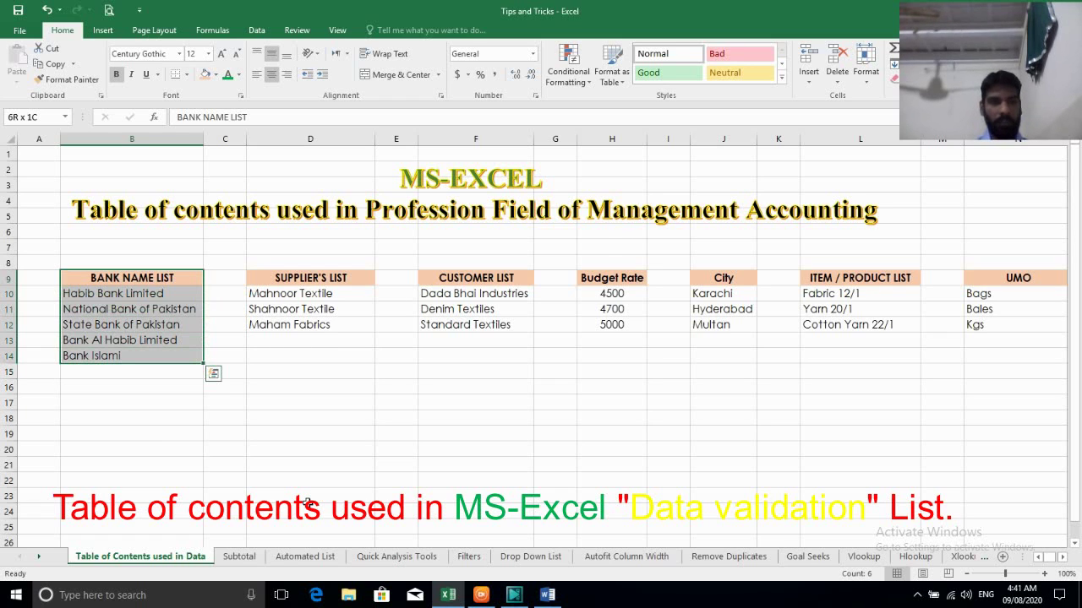
key("shift+Down")
key("shift+Down")
key("shift+Down")
key("shift+Down")
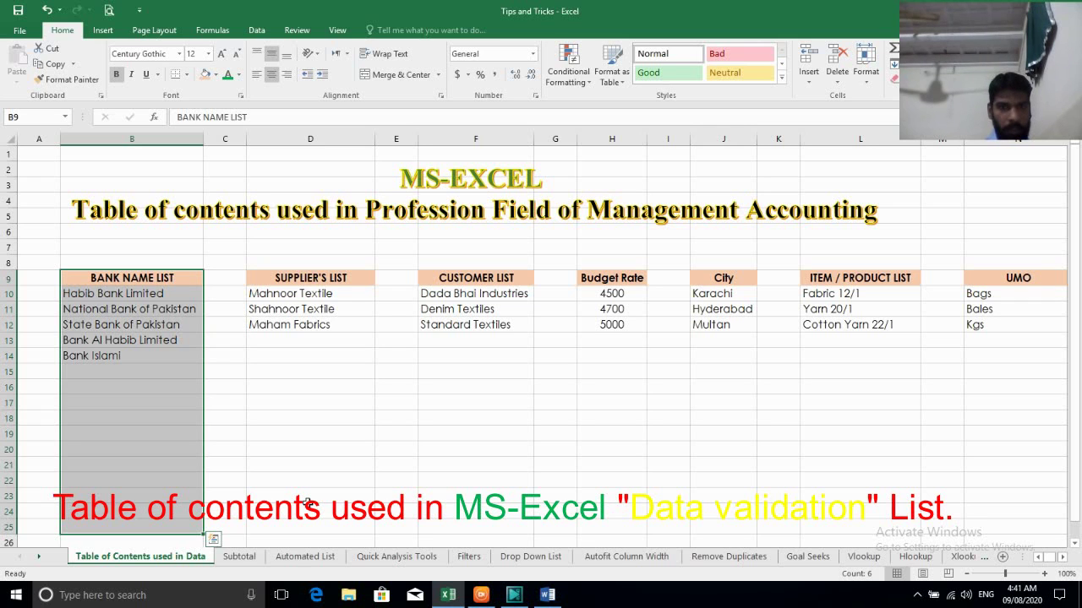
key("ctrl+t")
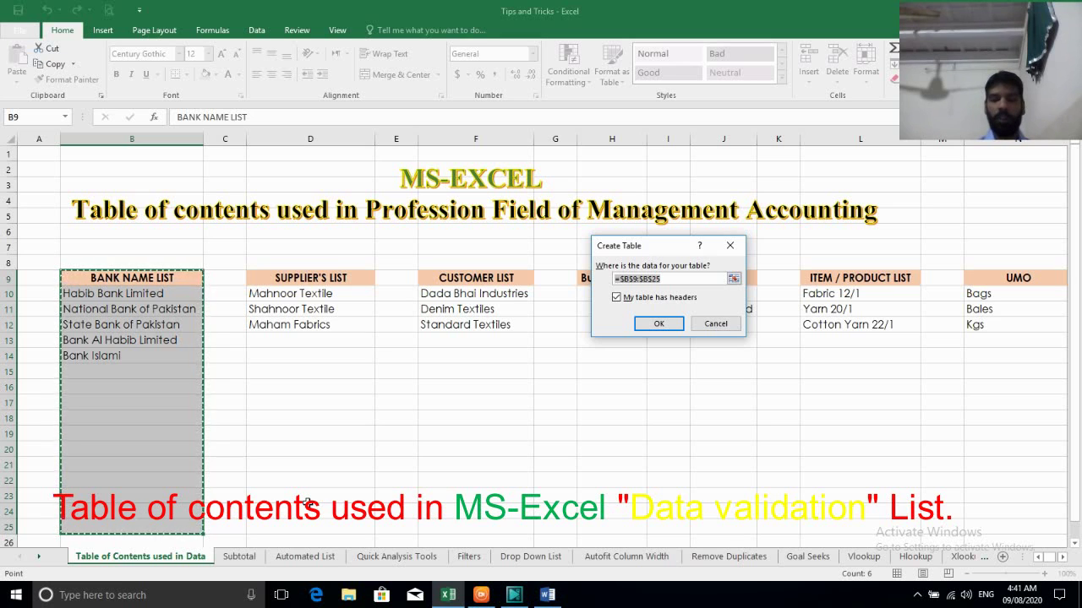
key("Return")
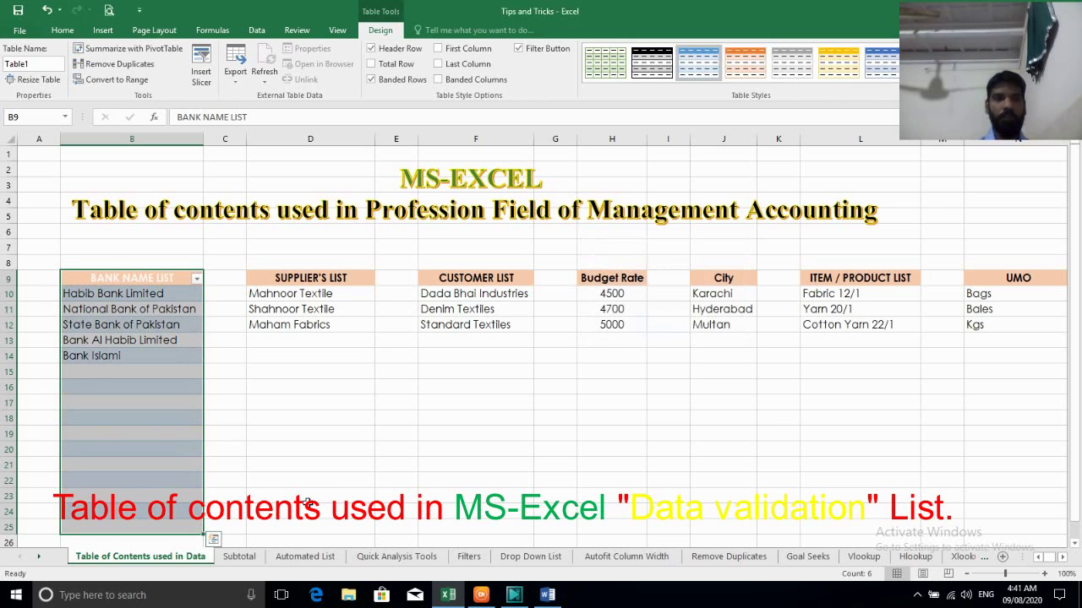
key("Left")
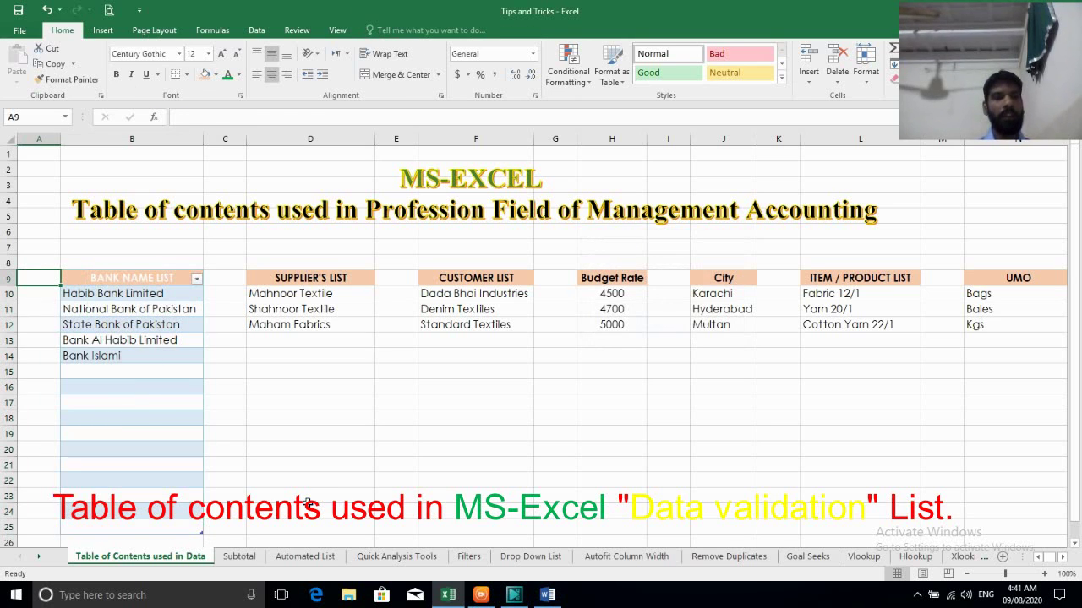
key("Down")
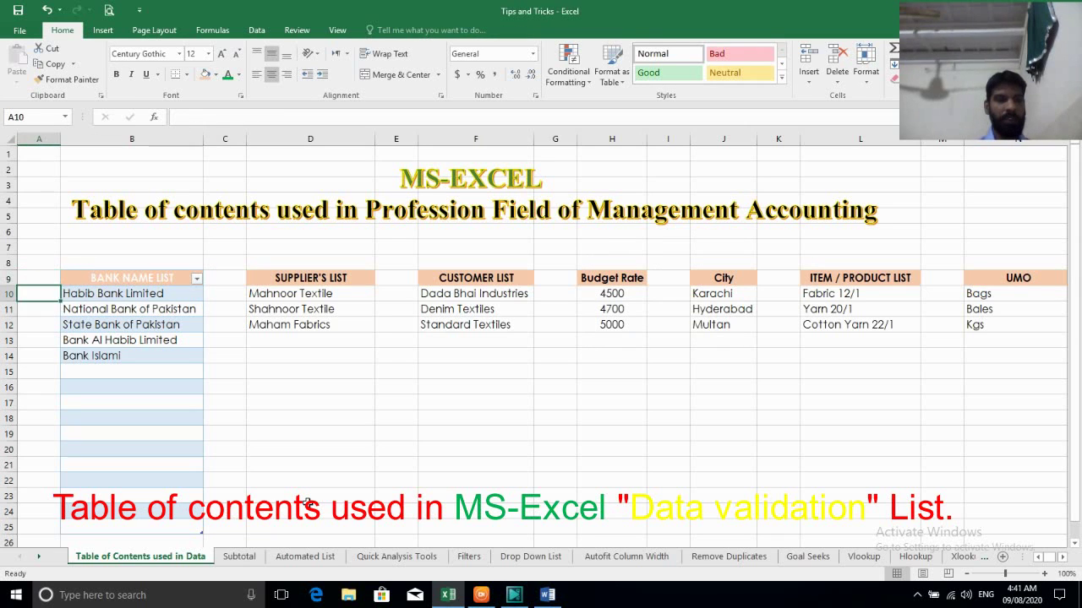
key("Down")
key("Down")
key("Down")
key("Down")
key("Down")
key("Right")
key("Right")
key("Left")
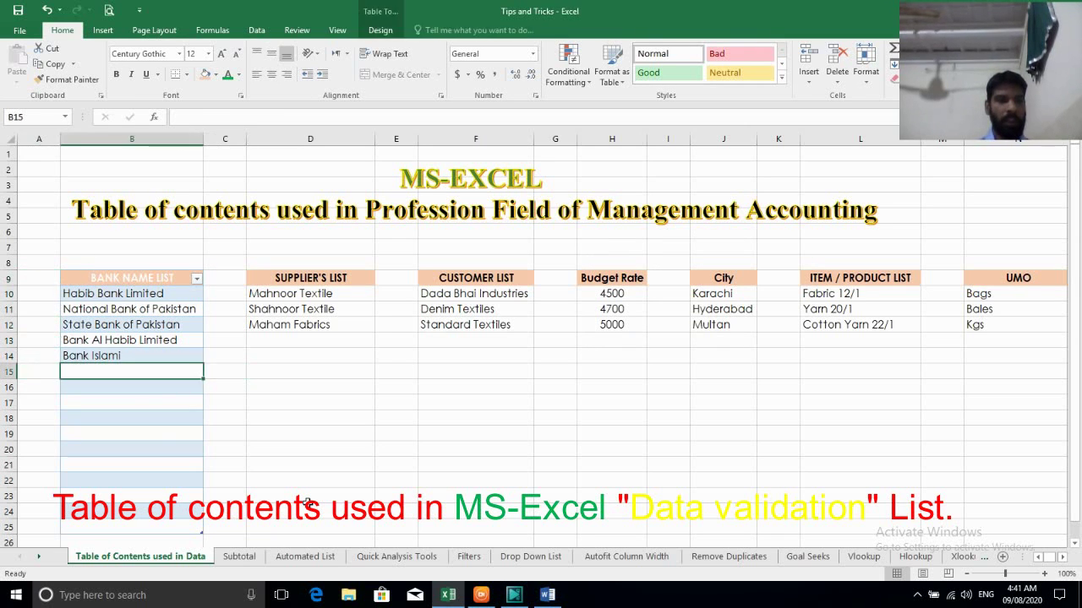
key("Left")
key("Right")
key("Down")
key("Down")
key("Down")
key("Down")
key("Down")
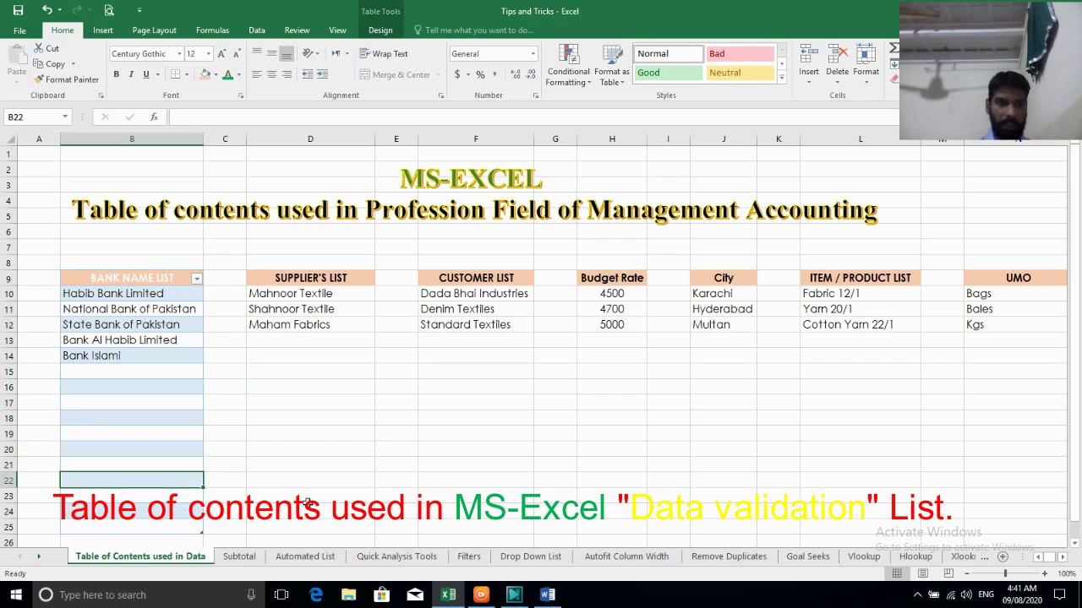
key("Down")
key("Up")
key("Up")
key("Up")
key("Up")
key("Up")
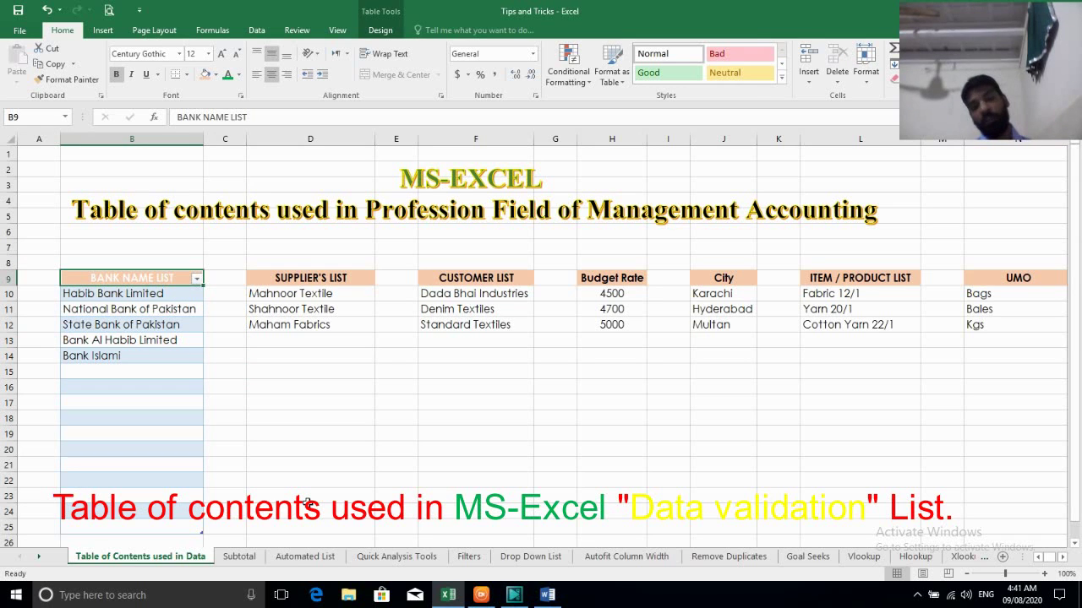
key("Down")
key("Down")
key("Down")
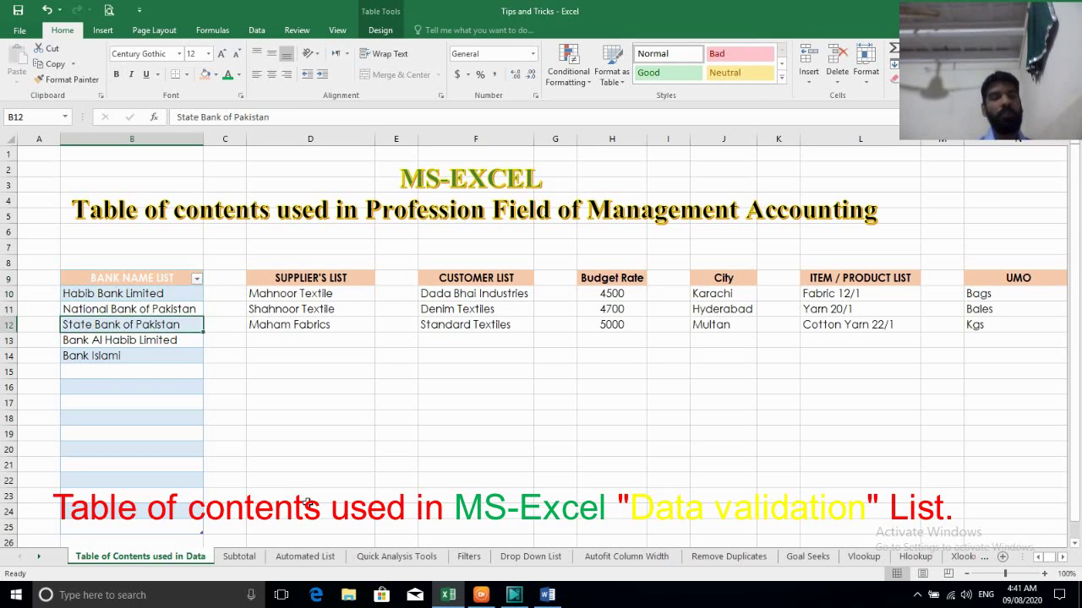
key("Down")
key("Down")
key("Down")
key("Down")
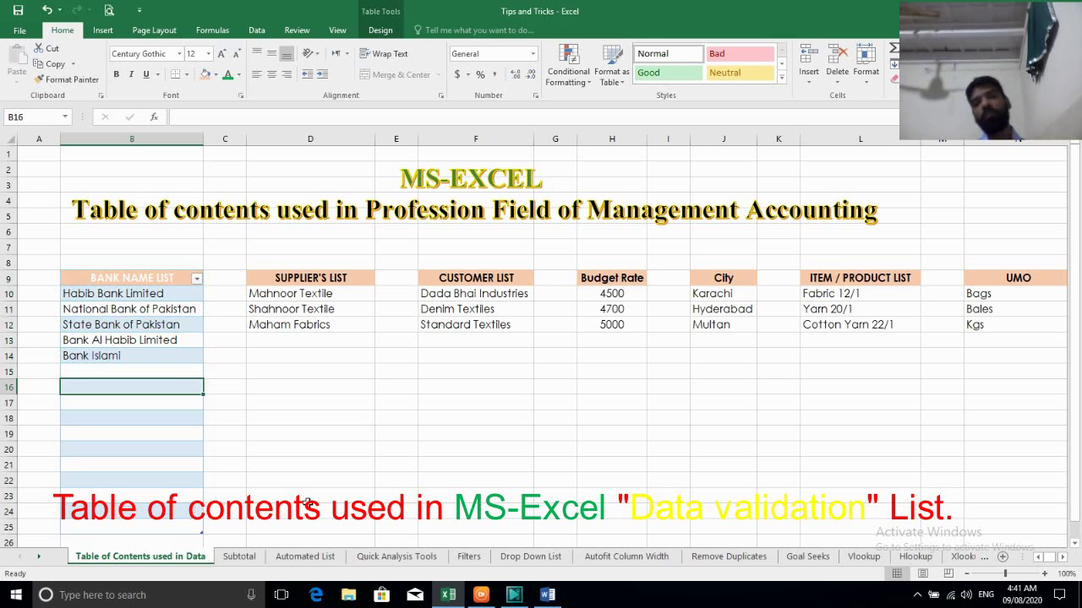
key("Right")
key("Right")
key("Up")
Turn the SUPPLIER'S LIST column into a table with headers
key("Up")
key("Up")
key("Up")
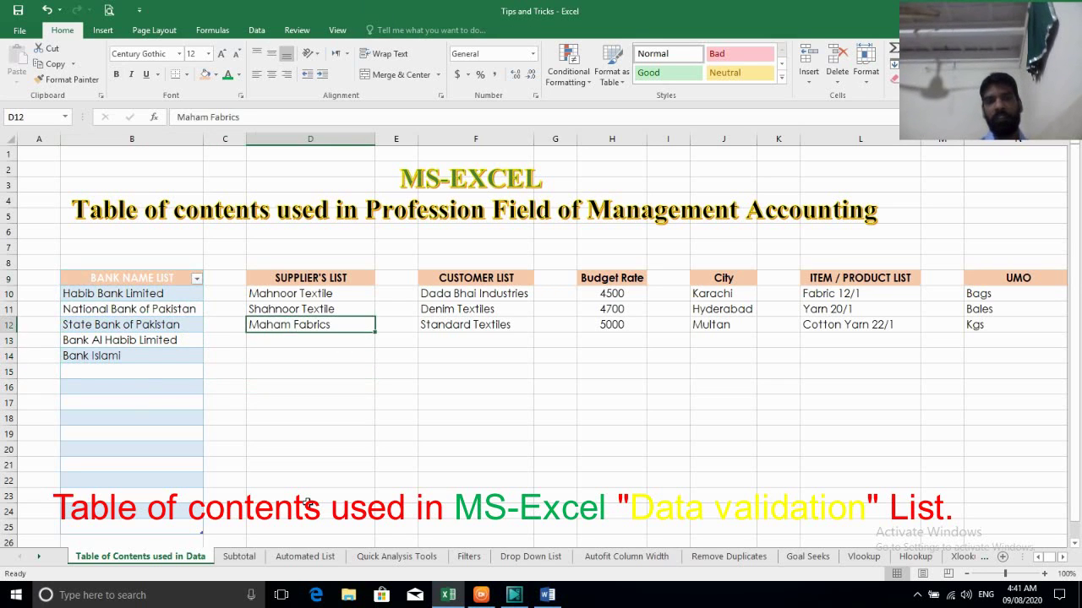
key("Up")
key("Up")
key("Up")
key("shift+Down")
key("shift+Down")
key("shift+Down")
key("shift+Down")
key("shift+Down")
key("shift+Down")
key("shift+Down")
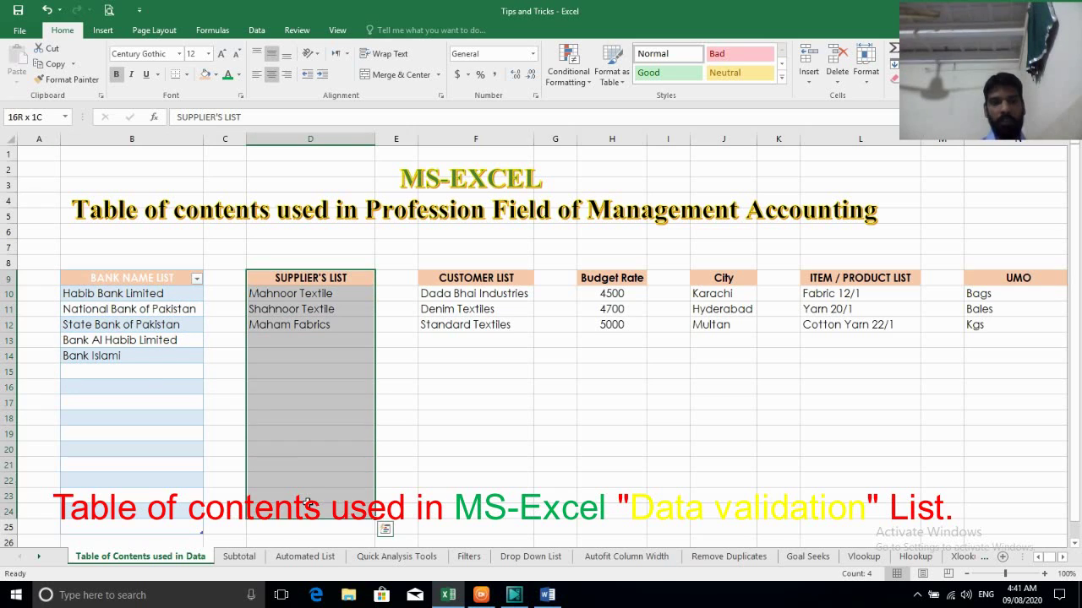
key("shift+Down")
key("ctrl+q")
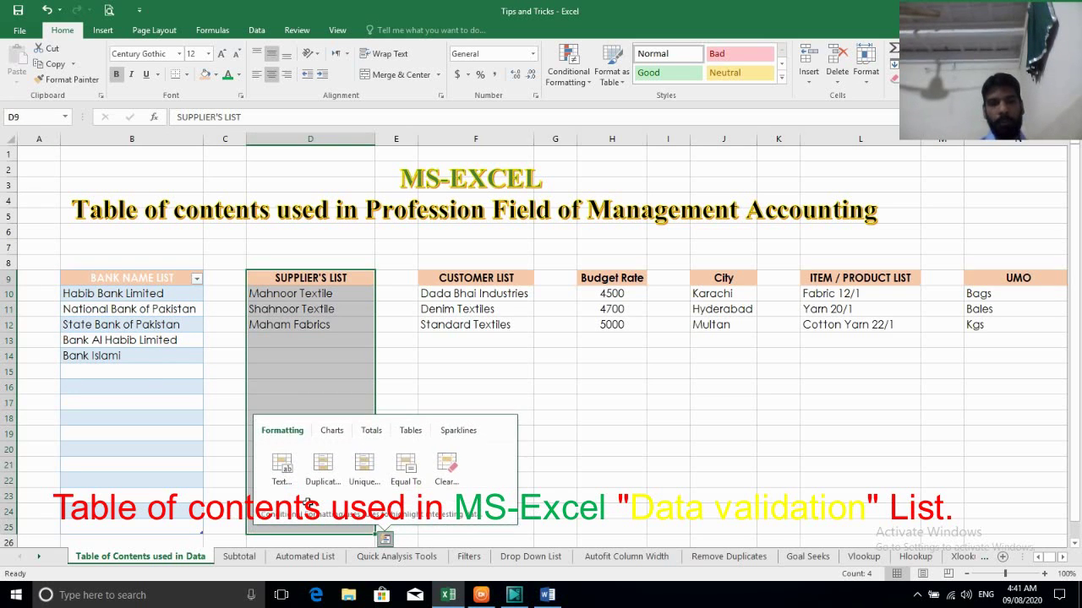
key("Escape")
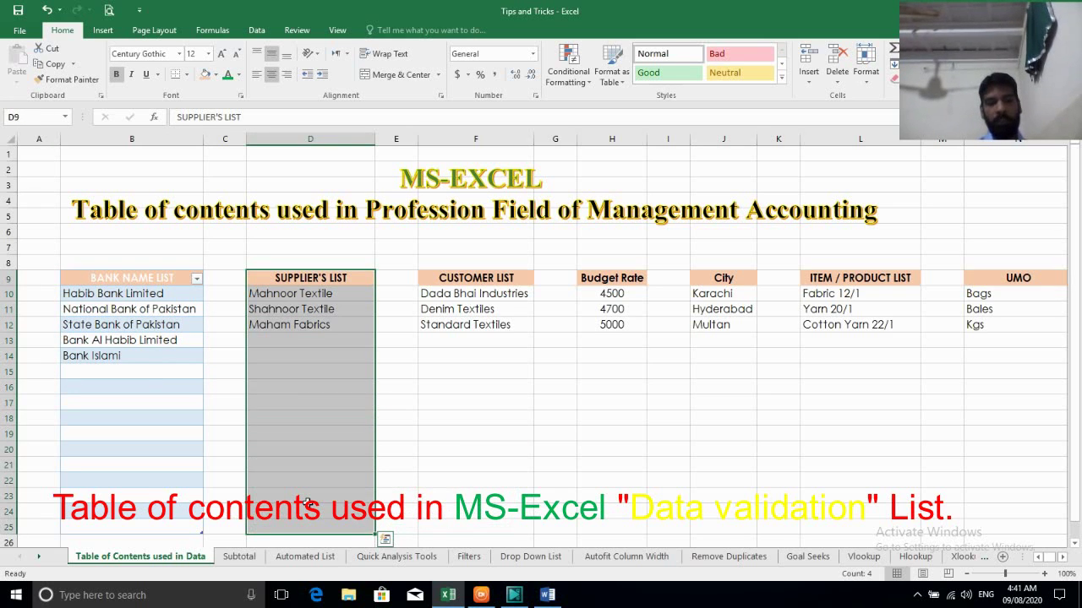
key("shift+Up")
key("ctrl+t")
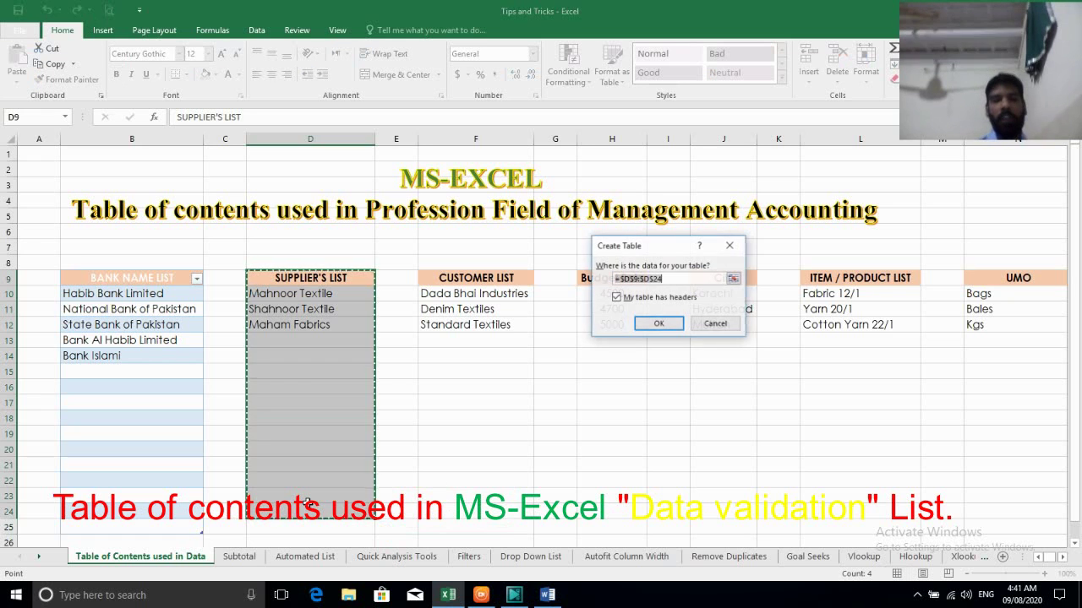
key("Return")
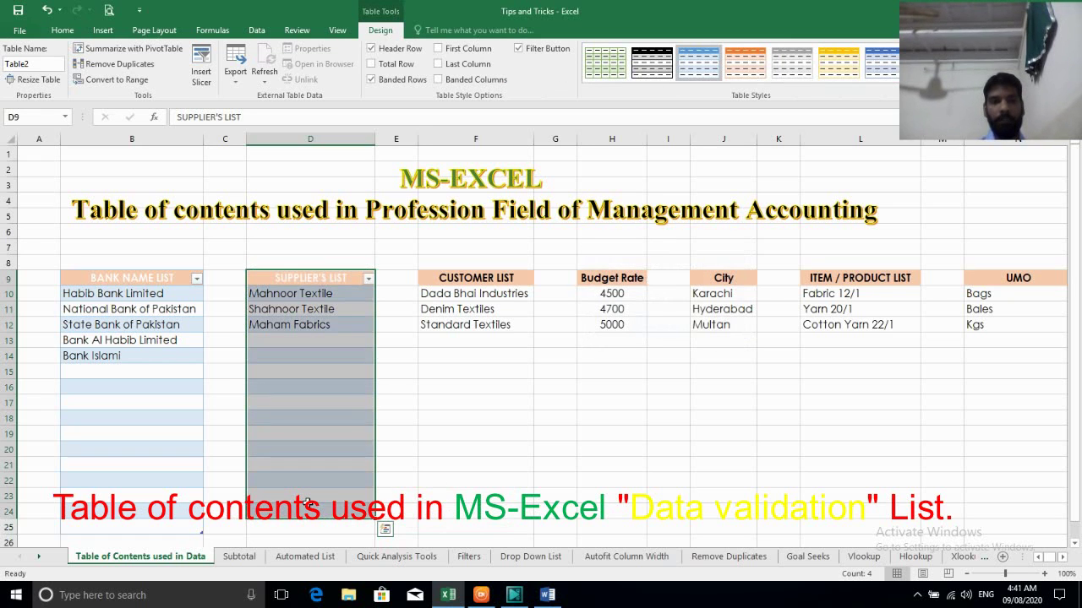
Make the CUSTOMER LIST and Budget Rate columns into tables with headers
key("Right")
key("Right")
key("shift+Down")
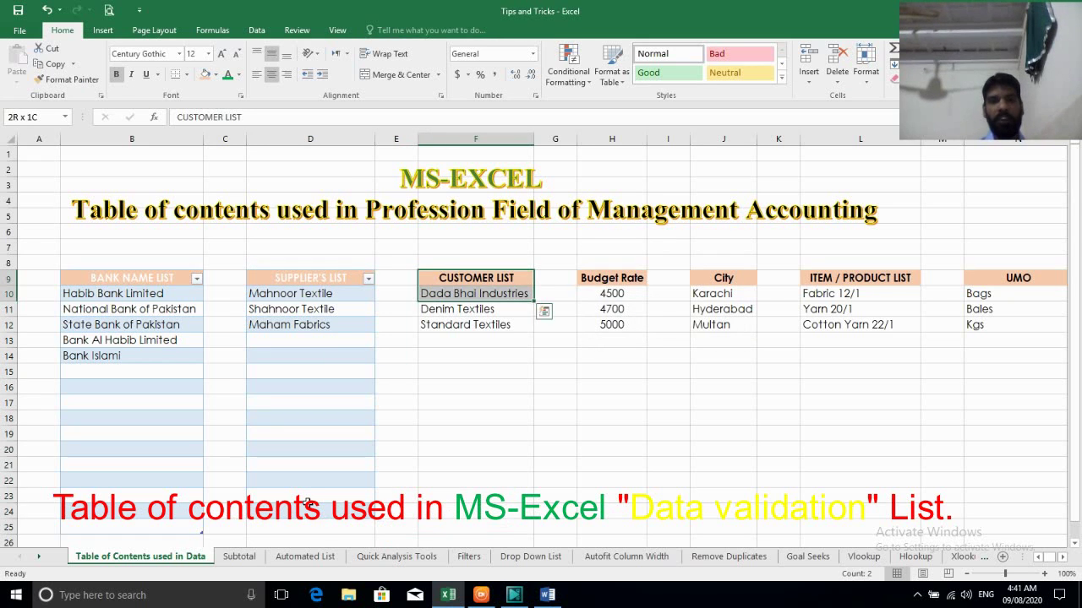
key("shift+Down")
key("shift+Down")
key("shift+Down")
key("ctrl+t")
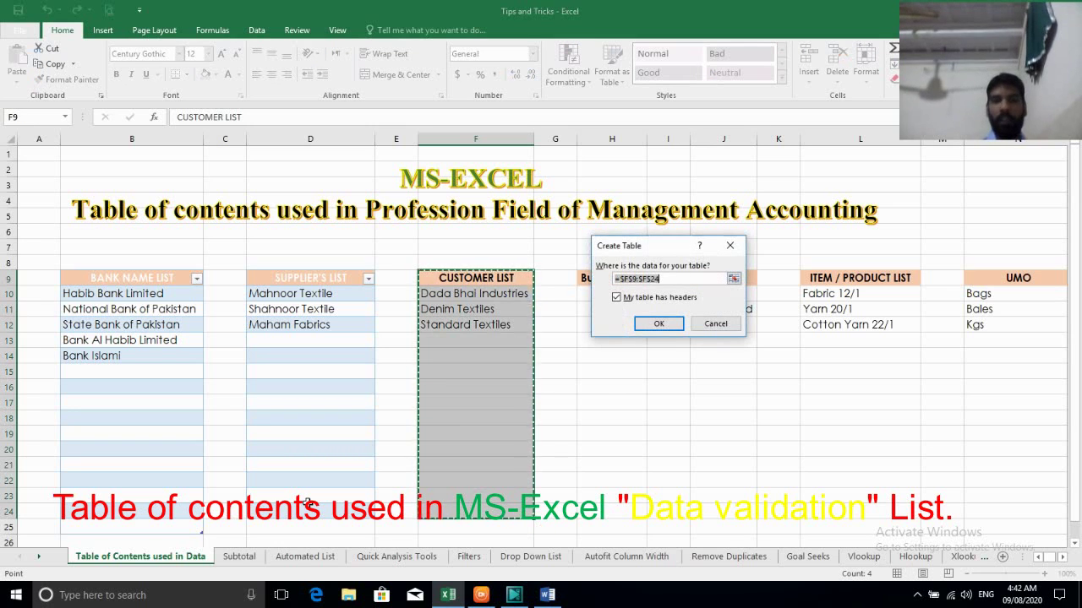
key("Return")
key("Right")
key("Right")
key("shift+Down")
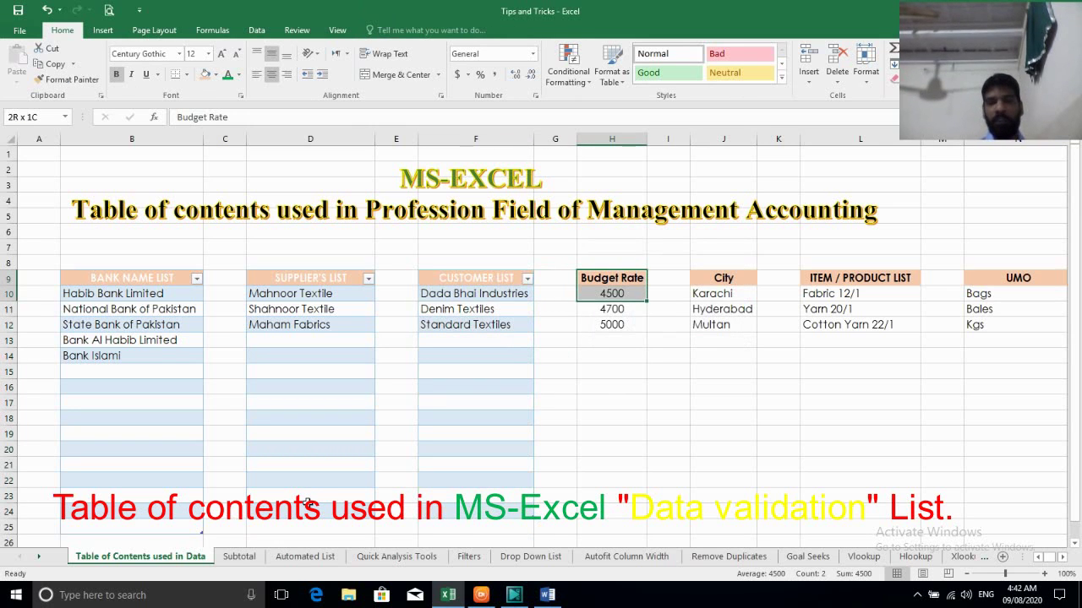
key("shift+Down")
key("shift+Down")
key("shift+Down")
key("shift+Down")
key("shift+Down")
key("shift+Down")
key("ctrl+t")
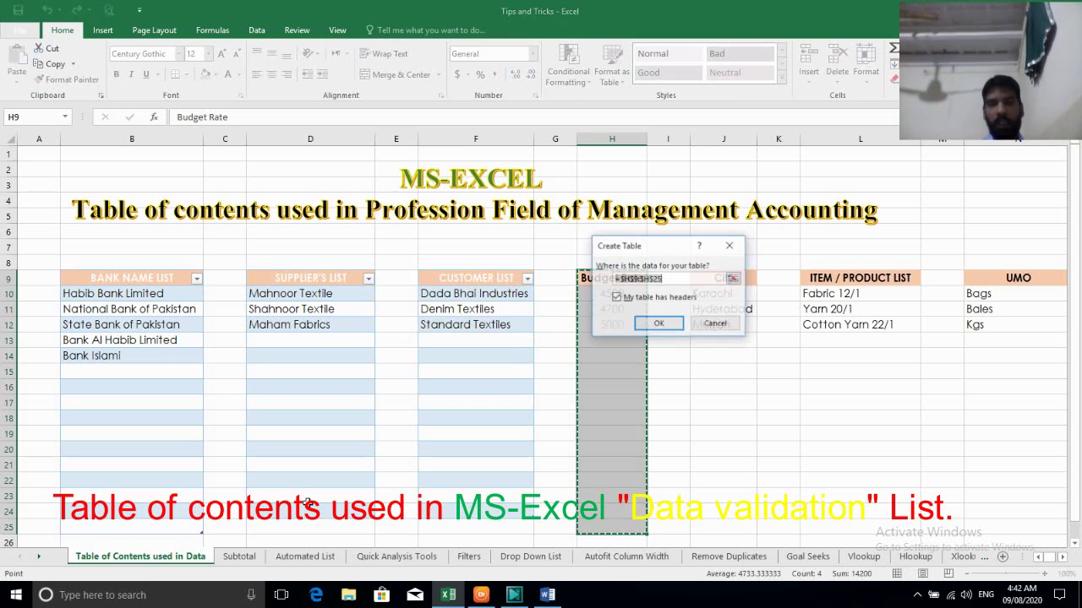
key("Return")
Make the City and ITEM / PRODUCT LIST columns into tables with headers
key("Right")
key("Right")
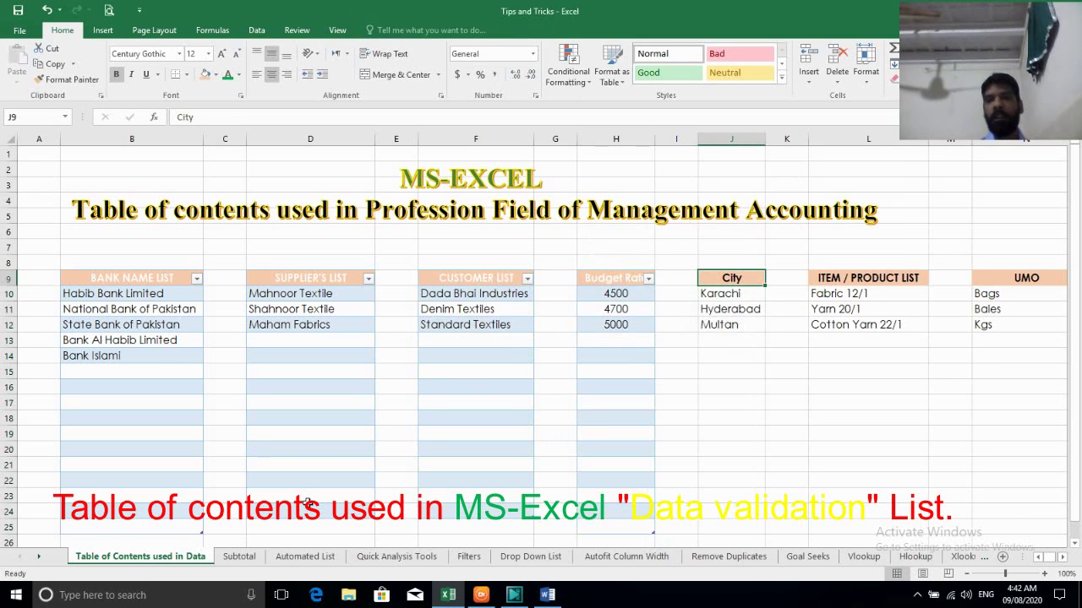
key("shift+Down")
key("shift+Down")
key("shift+Down")
key("shift+Down")
key("shift+Down")
key("shift+Down")
key("shift+Down")
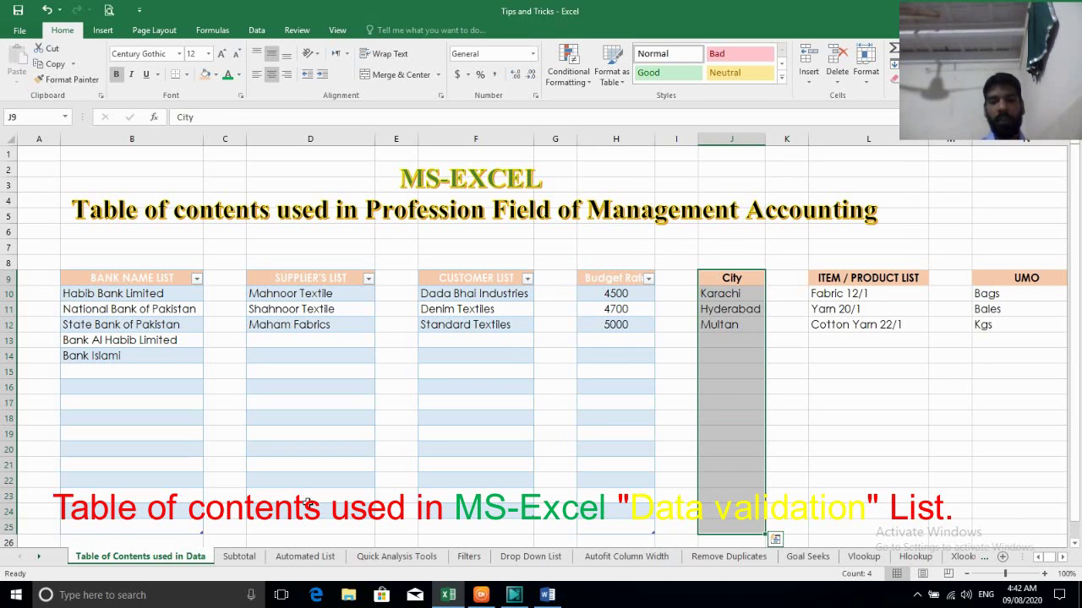
key("ctrl+t")
key("Return")
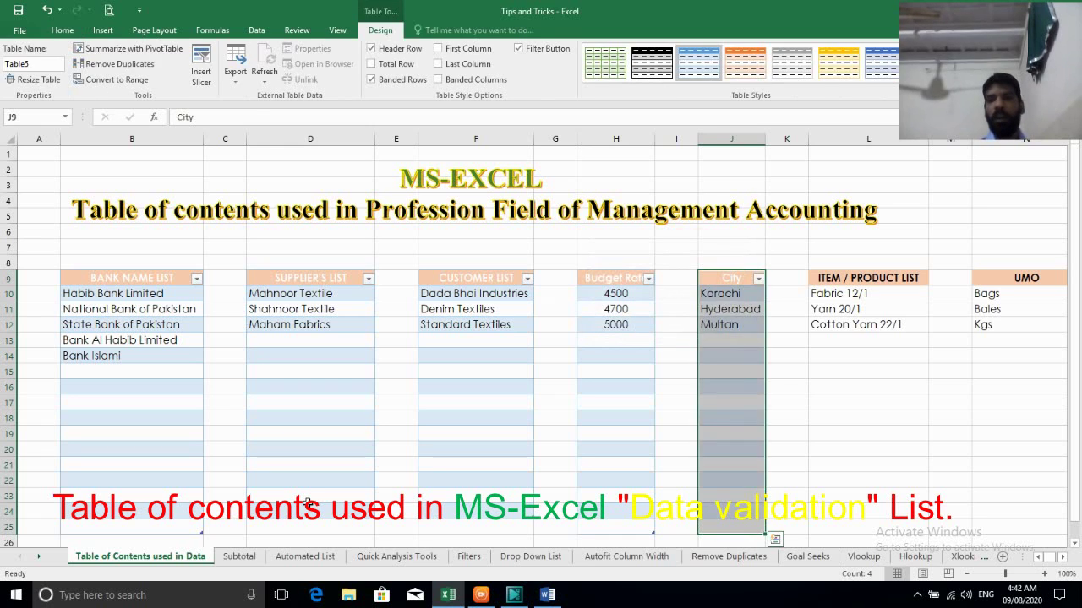
key("Right")
key("Right")
key("shift+Down")
key("shift+Down")
key("shift+Down")
key("shift+Down")
key("shift+Down")
key("shift+Down")
key("shift+Down")
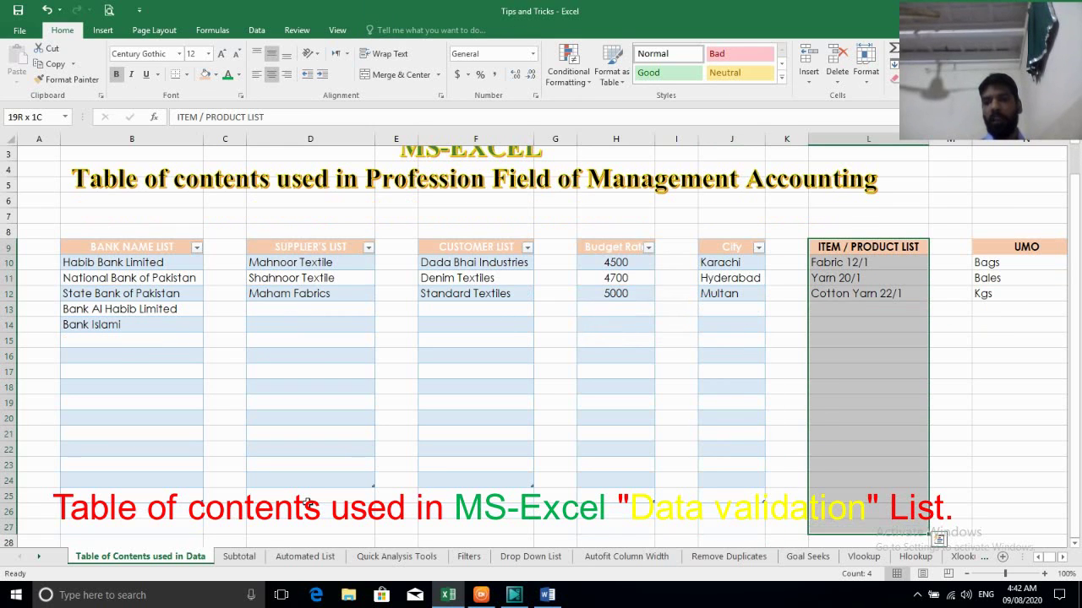
key("ctrl+t")
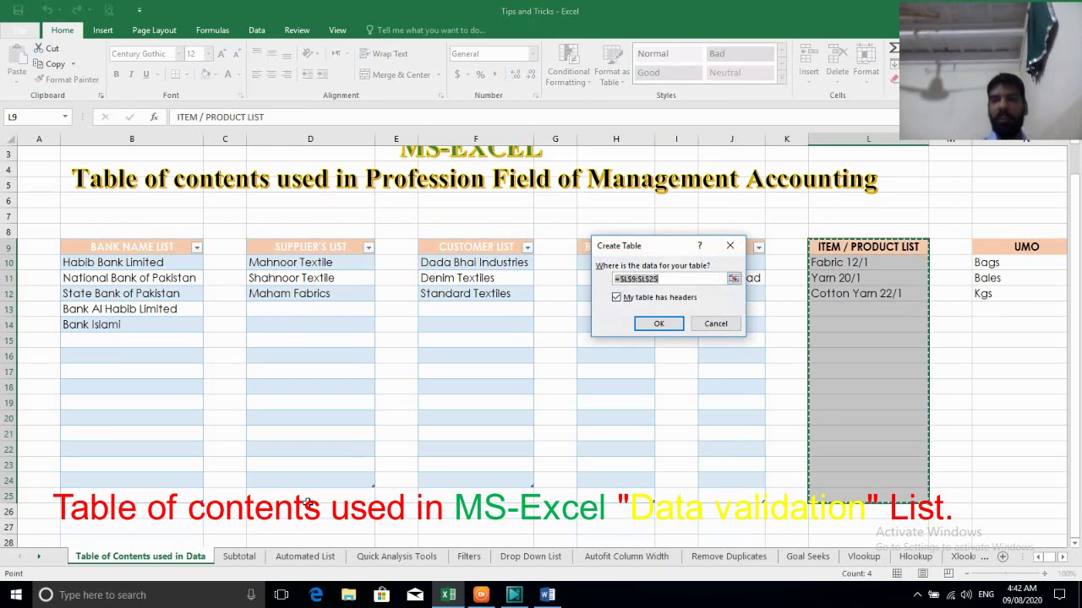
key("Return")
Convert the UMO list into a table with headers and return to column A
key("Right")
key("Right")
key("shift+Down")
key("shift+Down")
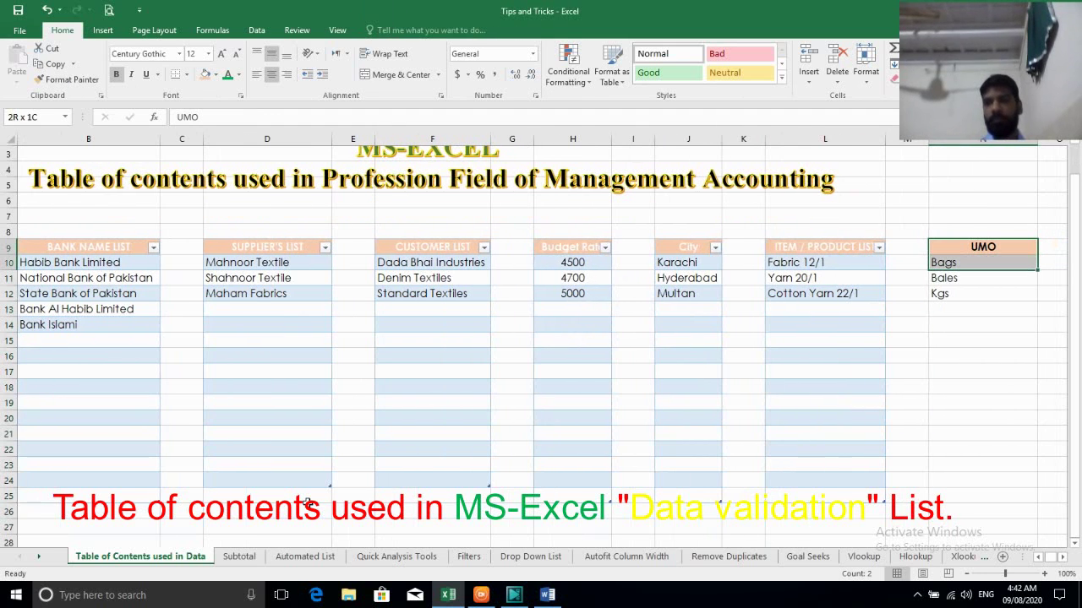
key("shift+Down")
key("shift+Down")
key("shift+Down")
key("shift+Down")
key("shift+Down")
key("shift+Down")
key("shift+Down")
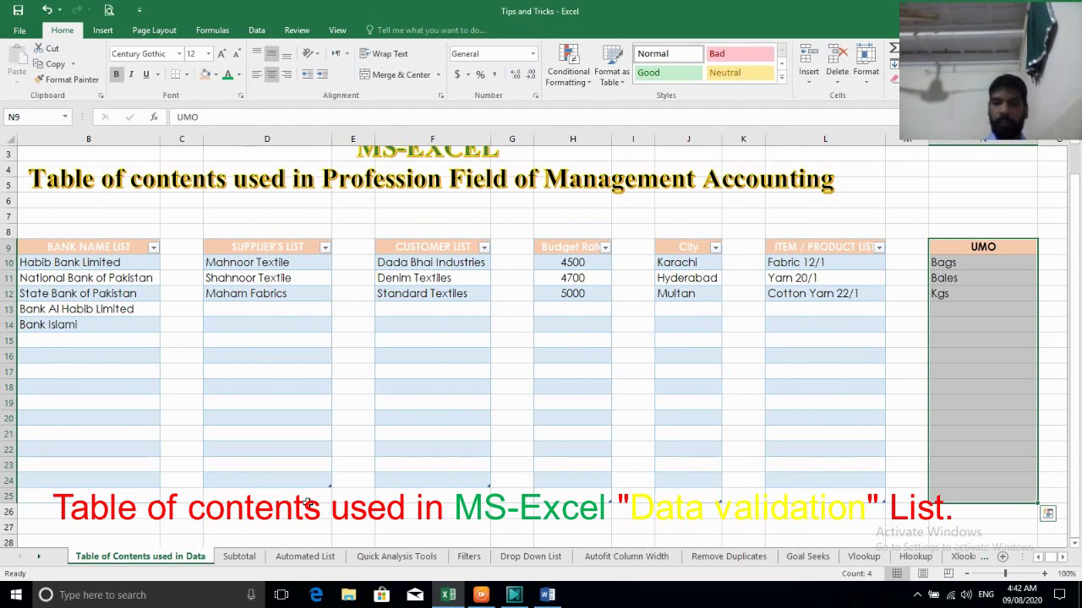
key("ctrl+t")
key("Return")
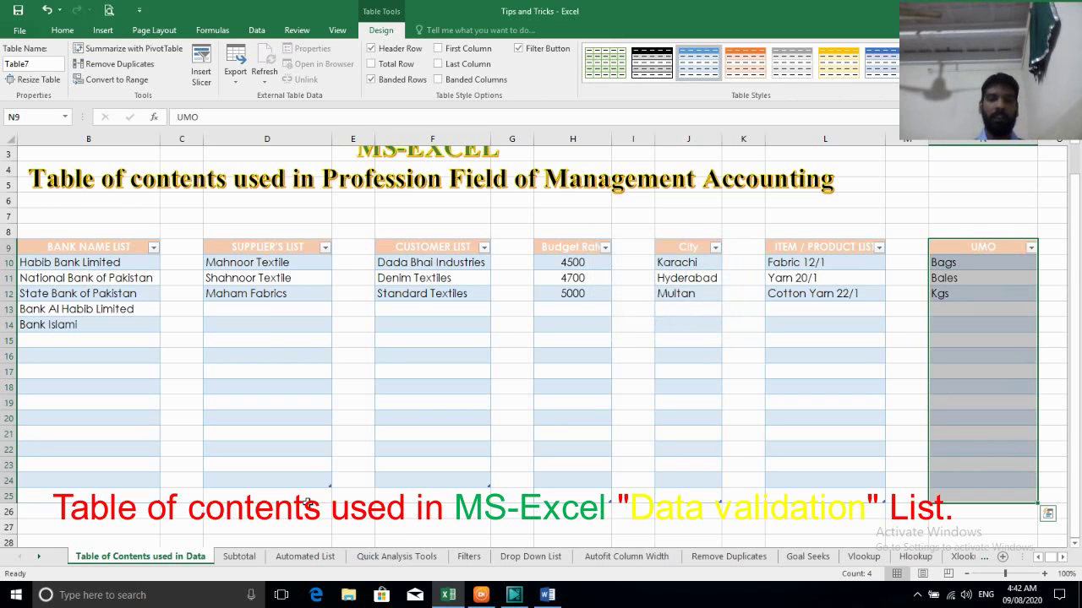
key("Left")
key("Left")
key("Left")
key("Left")
key("Left")
key("Left")
key("Left")
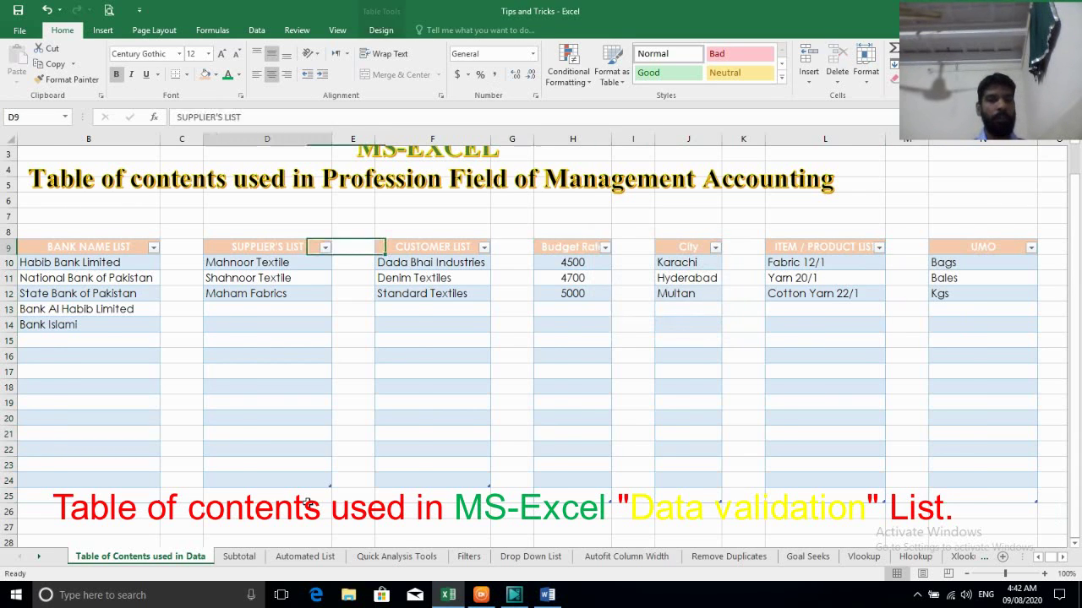
key("Left")
key("Left")
key("Left")
key("Up")
key("Up")
key("Up")
key("Up")
key("Up")
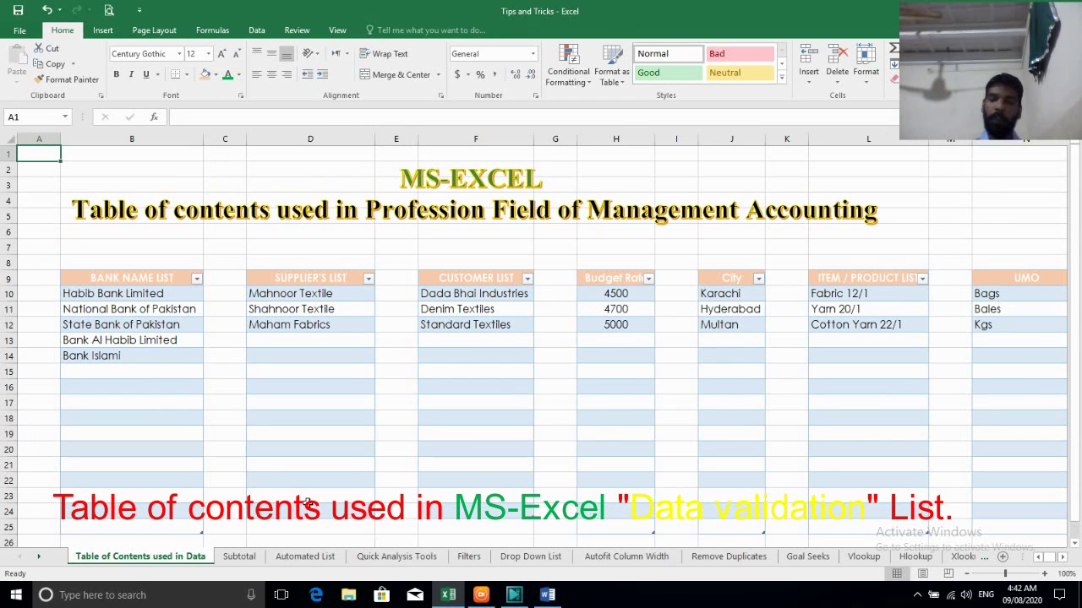
key("Down")
key("Down")
key("Down")
key("Down")
key("Down")
key("Down")
key("Down")
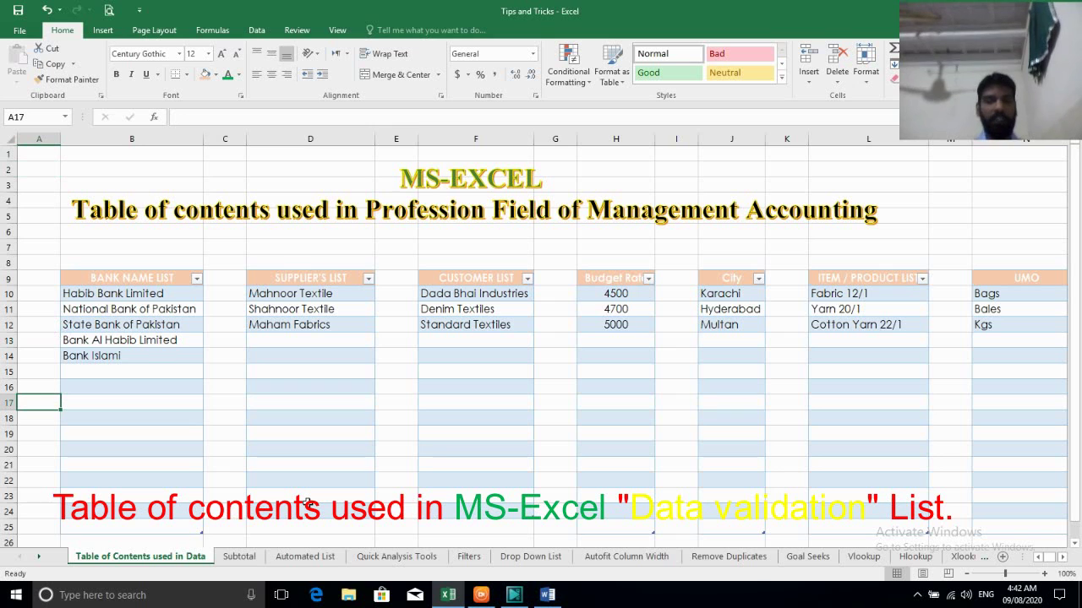
Switch to the Subtotal sheet and select C19:C25 below the subtotal table
key("ctrl+Page_Down")
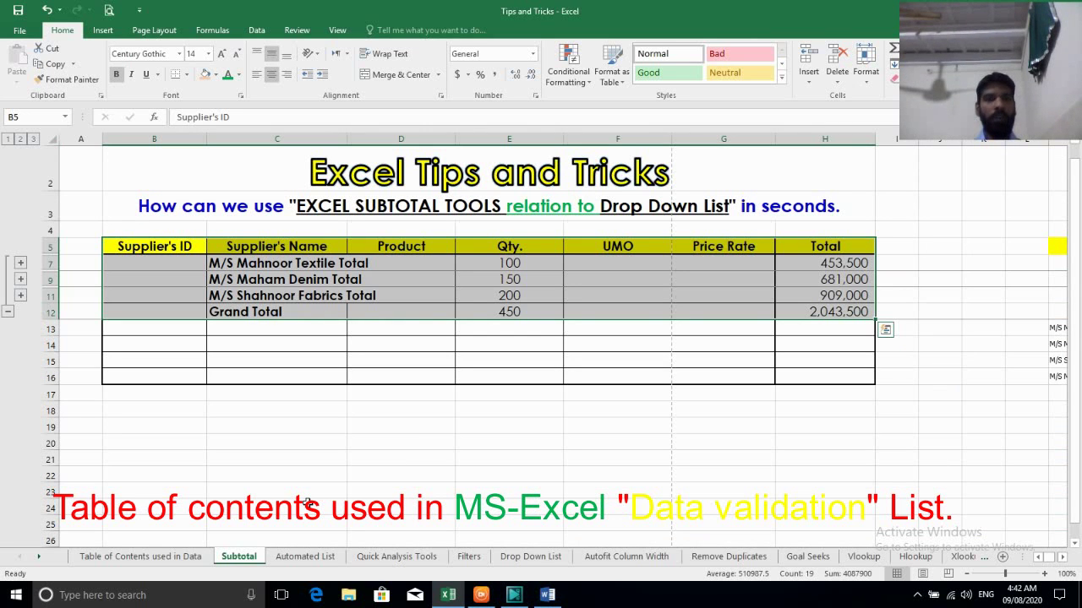
key("Down")
key("Down")
key("Right")
key("Right")
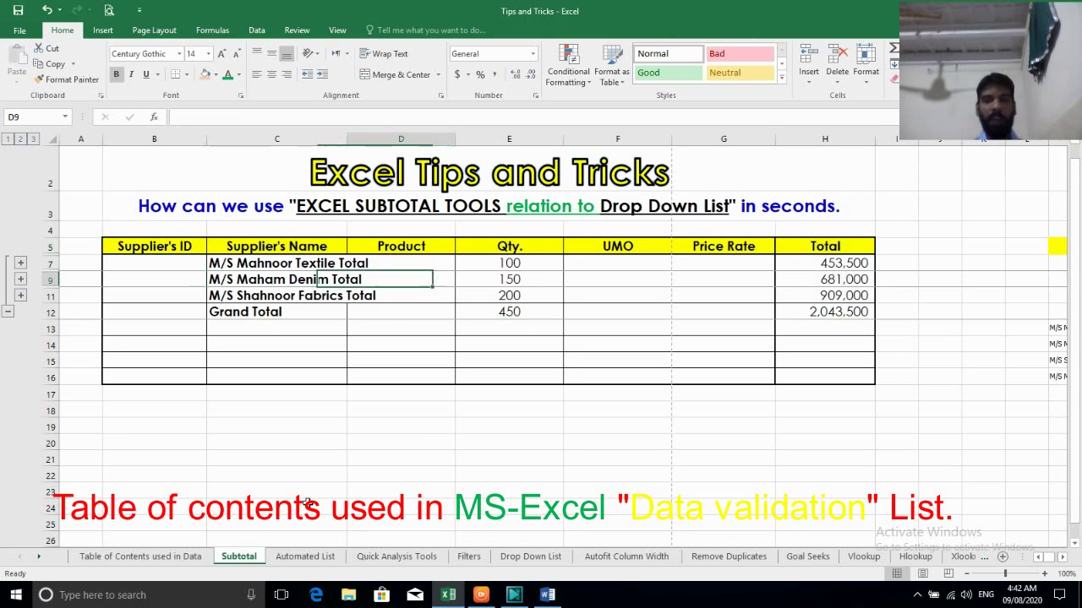
key("Right")
key("Down")
key("Down")
key("Down")
key("Down")
key("Down")
key("Down")
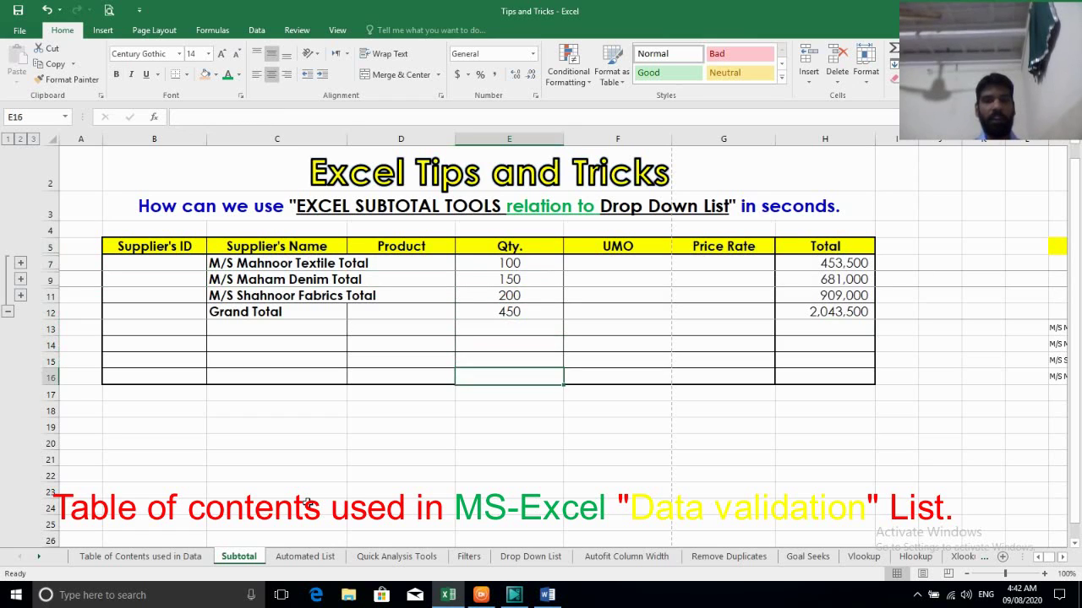
key("Down")
key("Down")
key("Down")
key("Down")
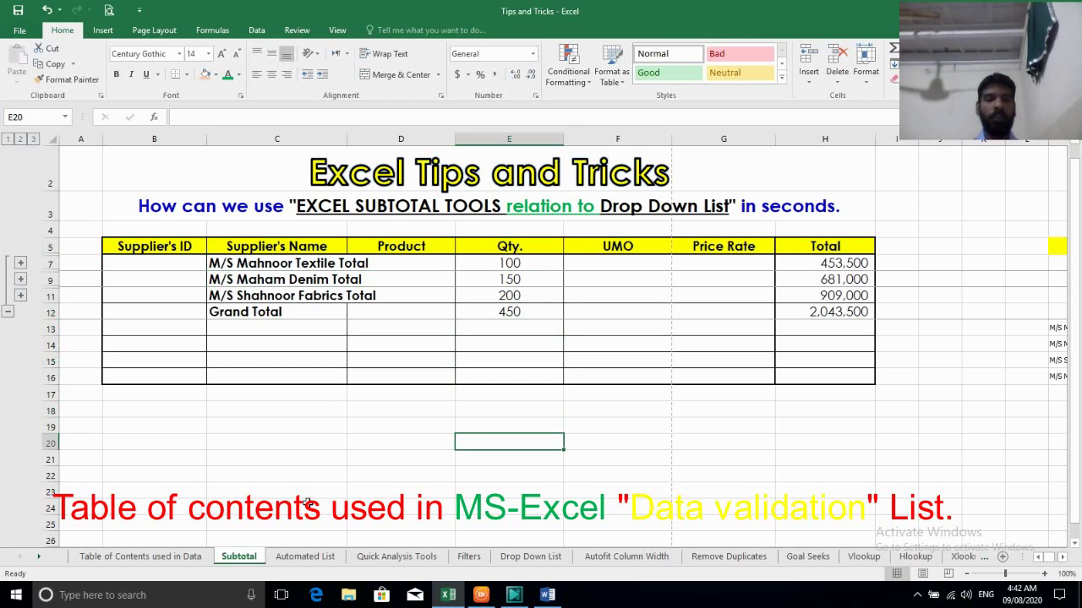
key("Left")
key("Left")
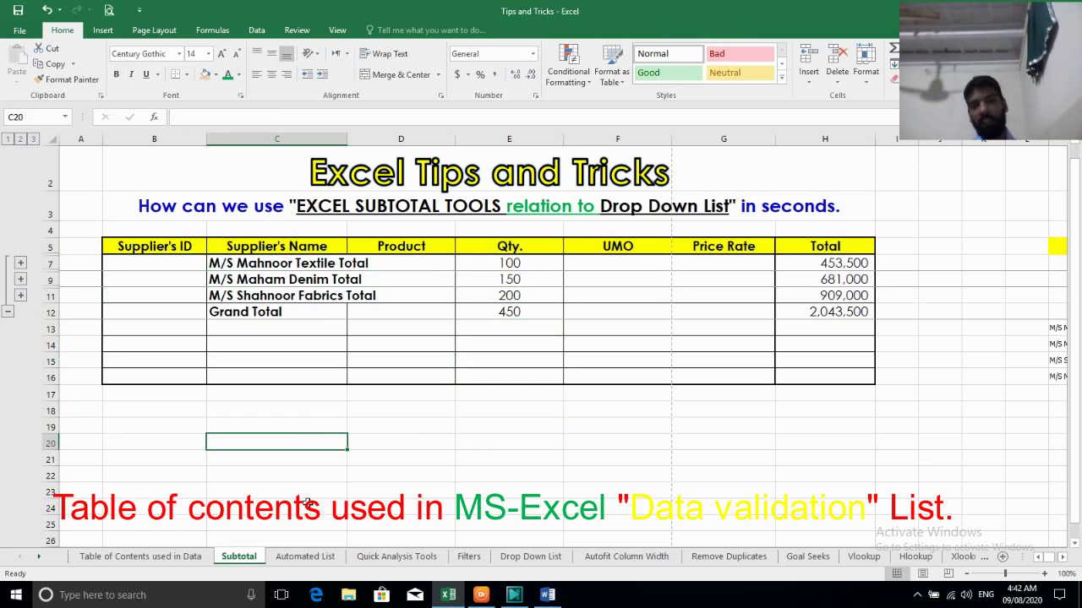
key("shift+Down")
key("shift+Down")
key("shift+Down")
key("shift+Down")
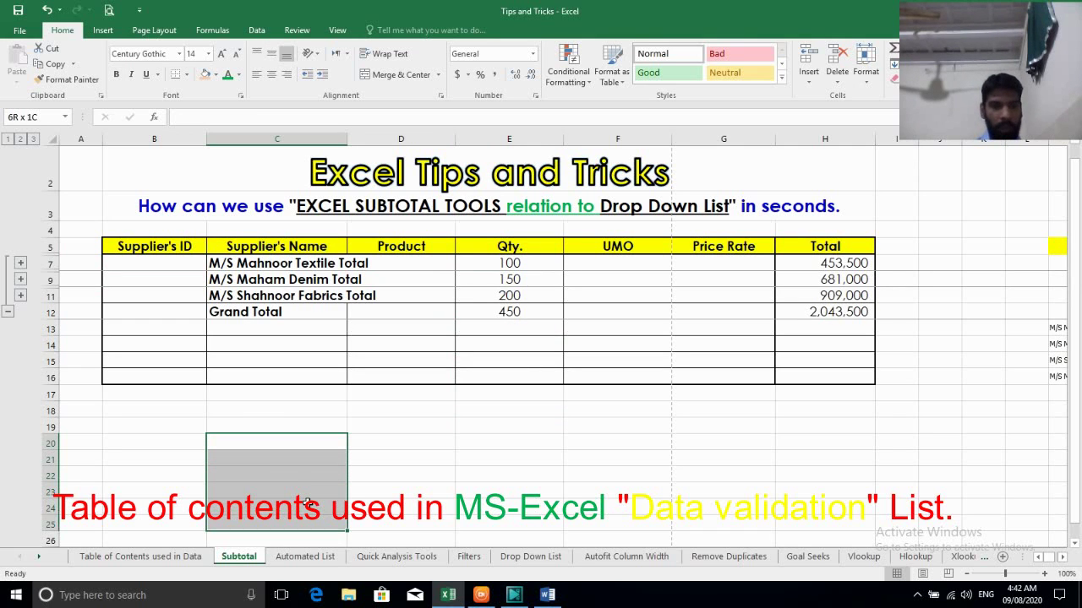
key("shift+Down")
key("shift+Up")
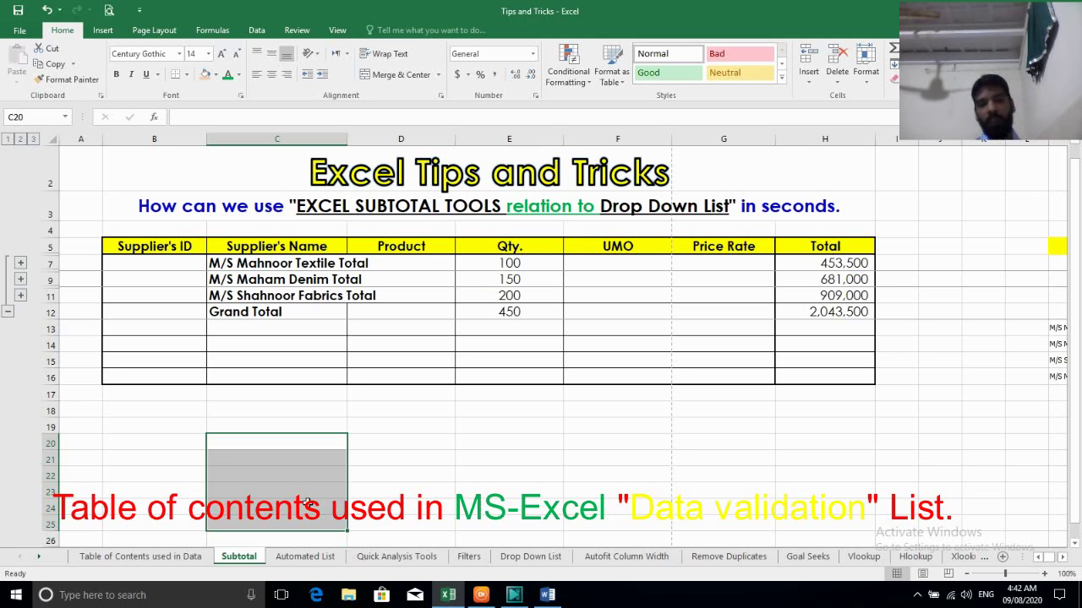
key("Up")
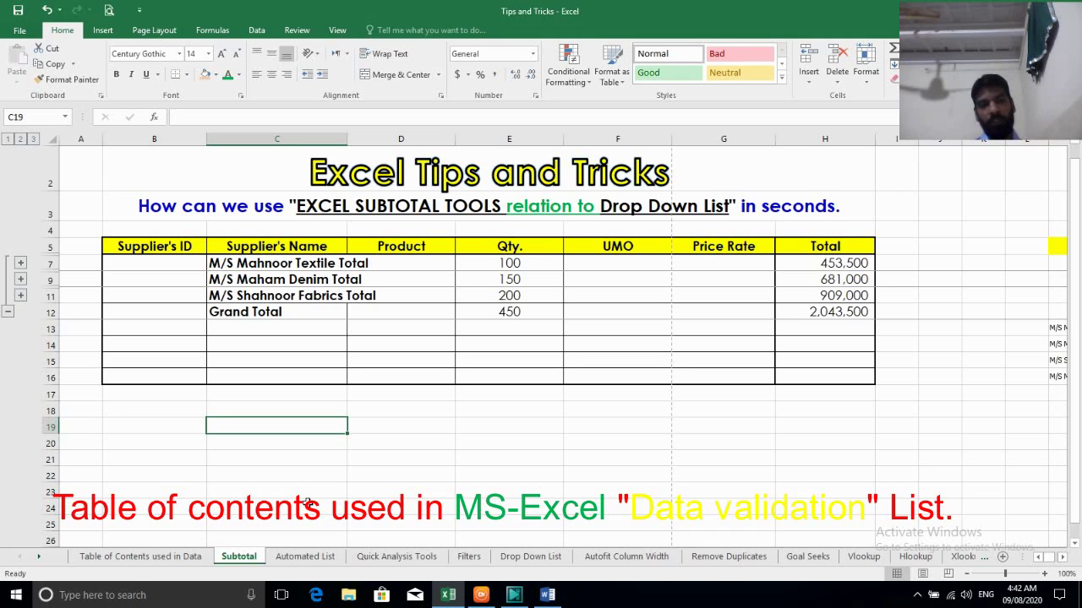
key("shift+Down")
key("shift+Down")
key("shift+Down")
key("shift+Down")
key("shift+Down")
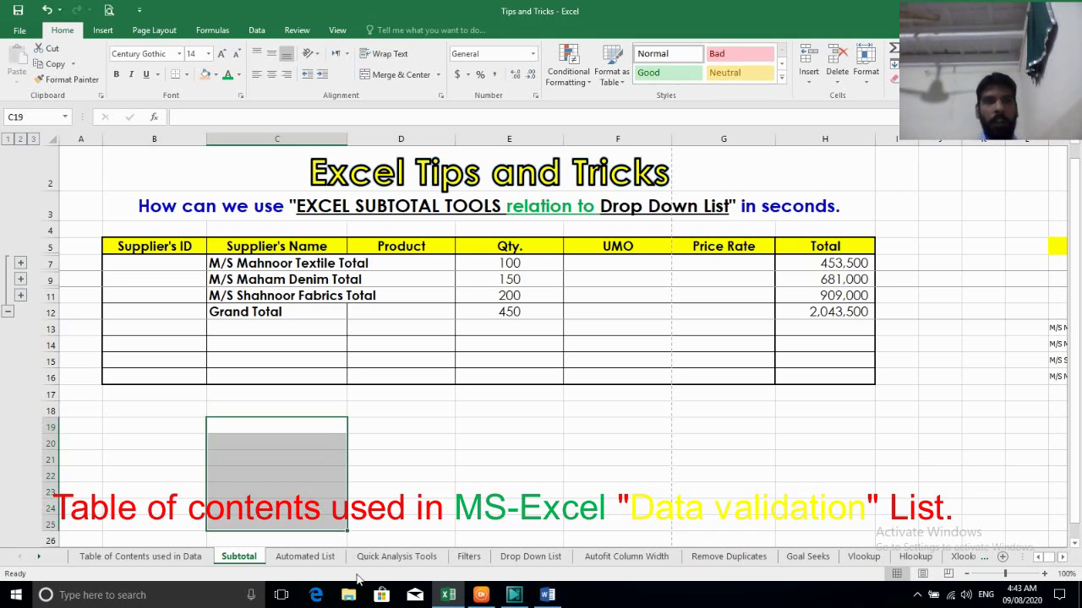
Open Data Validation for C19:C25 and set Allow to List with in-cell dropdown
left_click(257, 32)
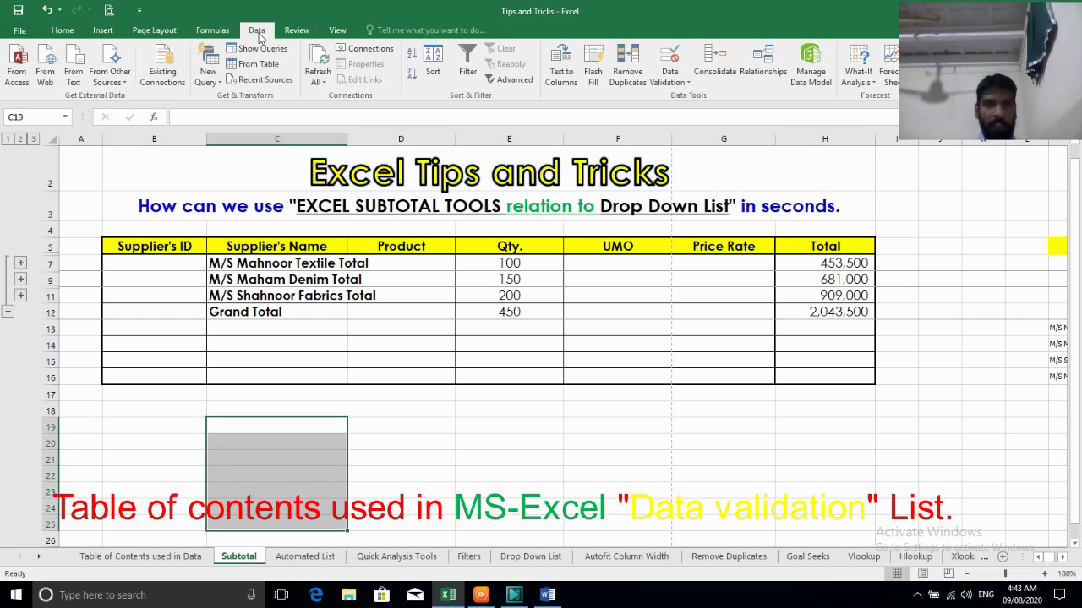
left_click(681, 84)
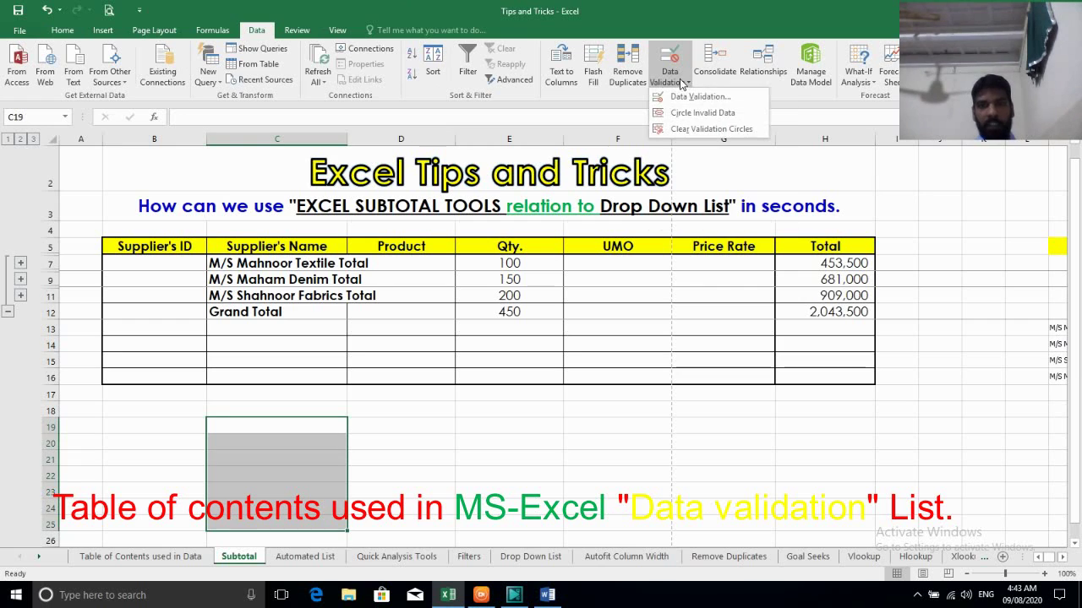
left_click(688, 98)
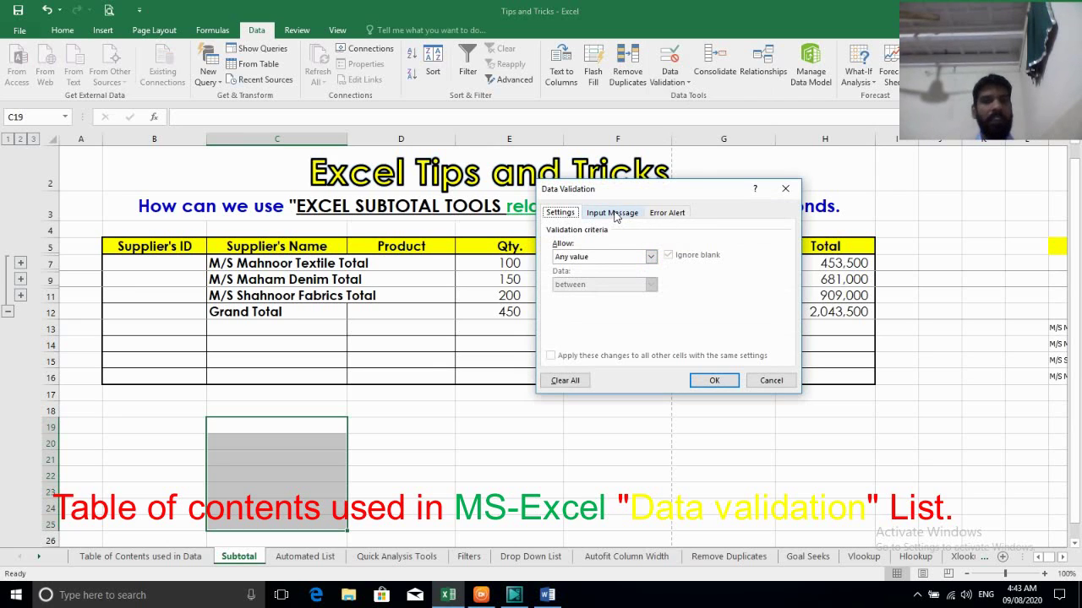
left_click(613, 213)
left_click(673, 215)
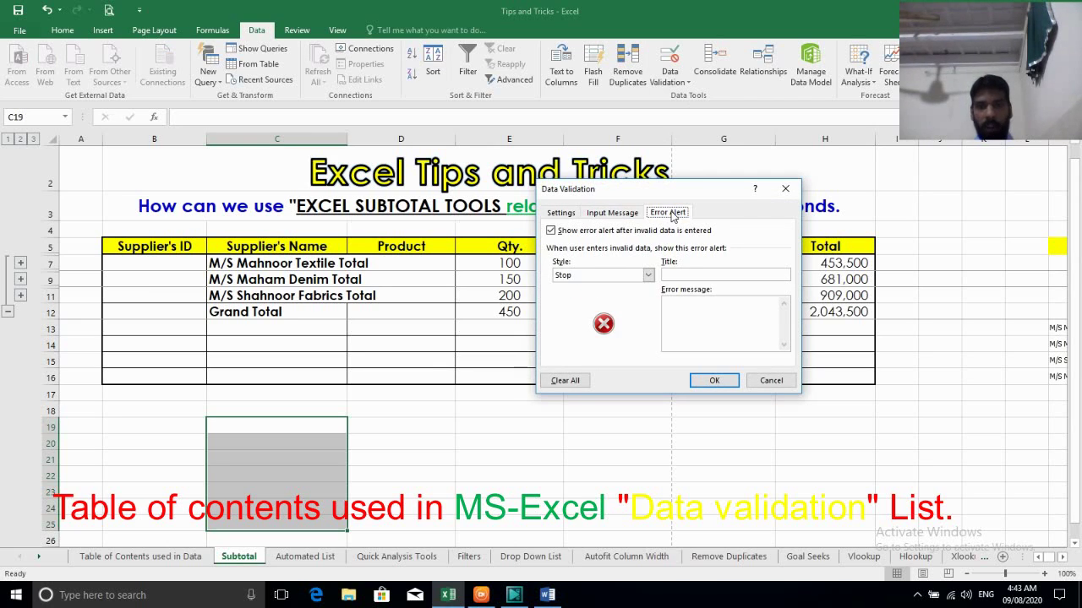
left_click(560, 214)
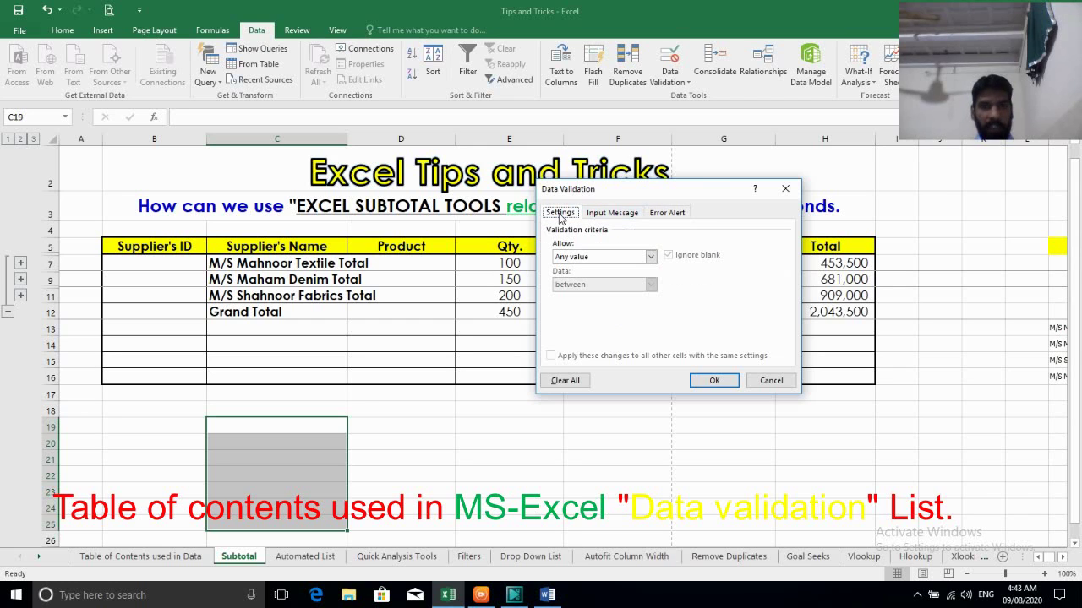
left_click(651, 257)
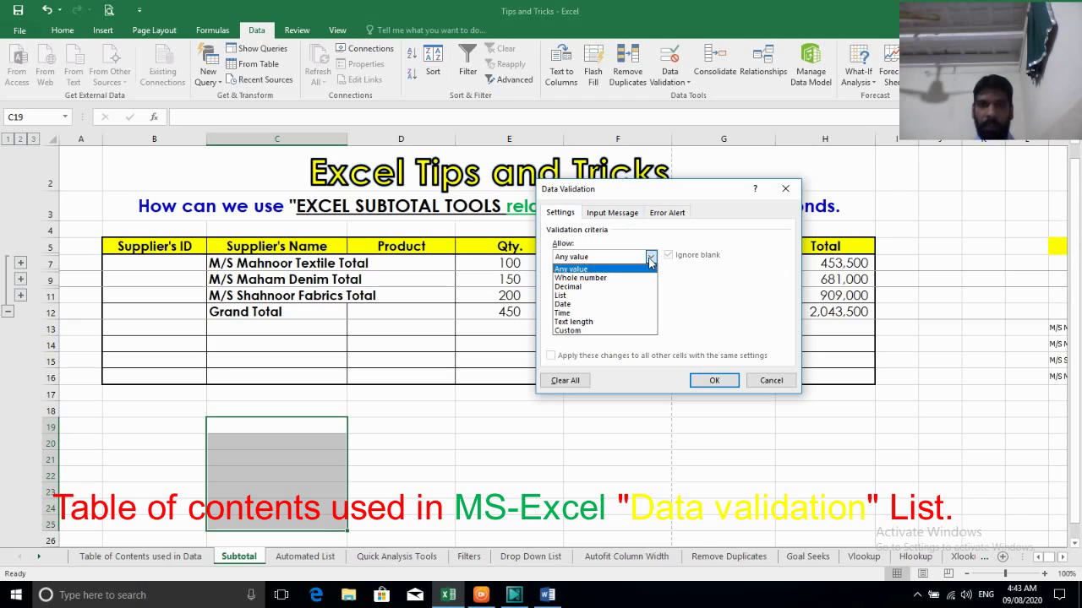
left_click(580, 297)
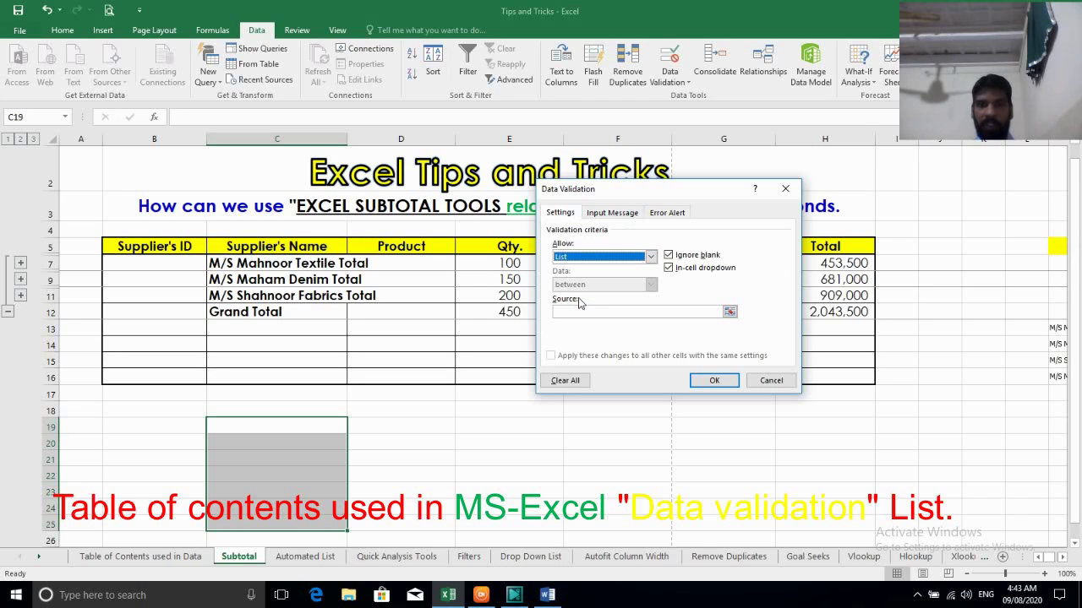
left_click(607, 312)
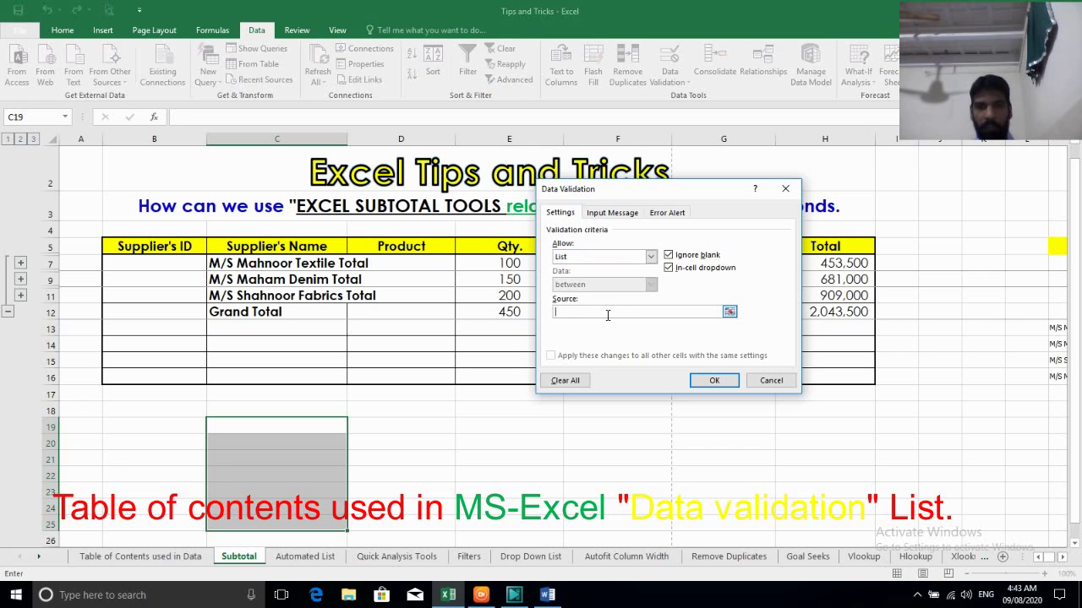
Set the list source to 'Table of Contents used in Data'!$B$10:$B$25 and apply it
left_click(155, 558)
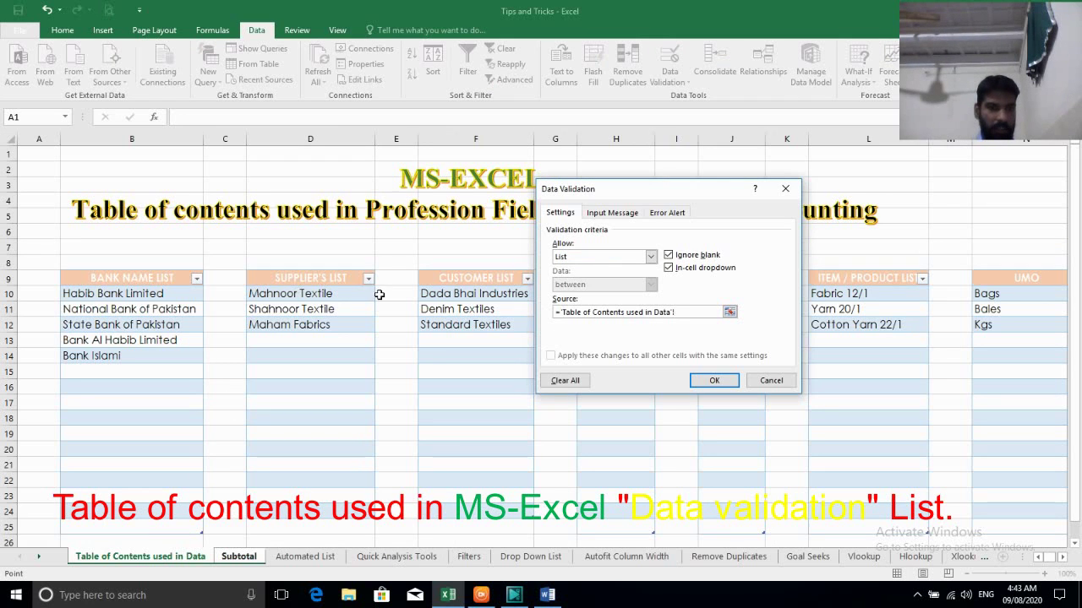
left_click(126, 278)
left_click(127, 293)
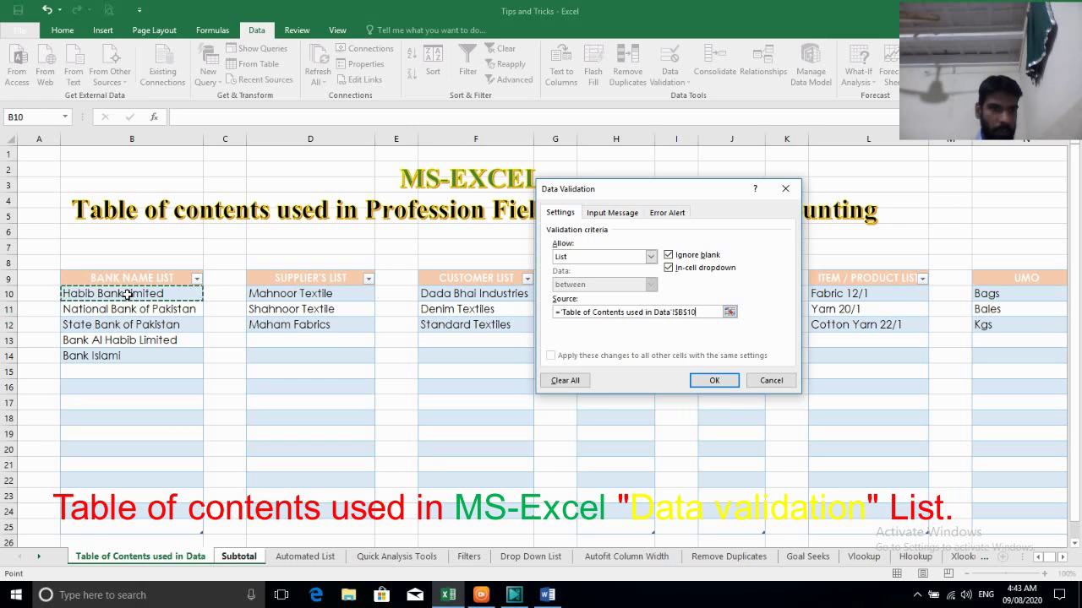
left_click_drag(127, 294, 139, 529)
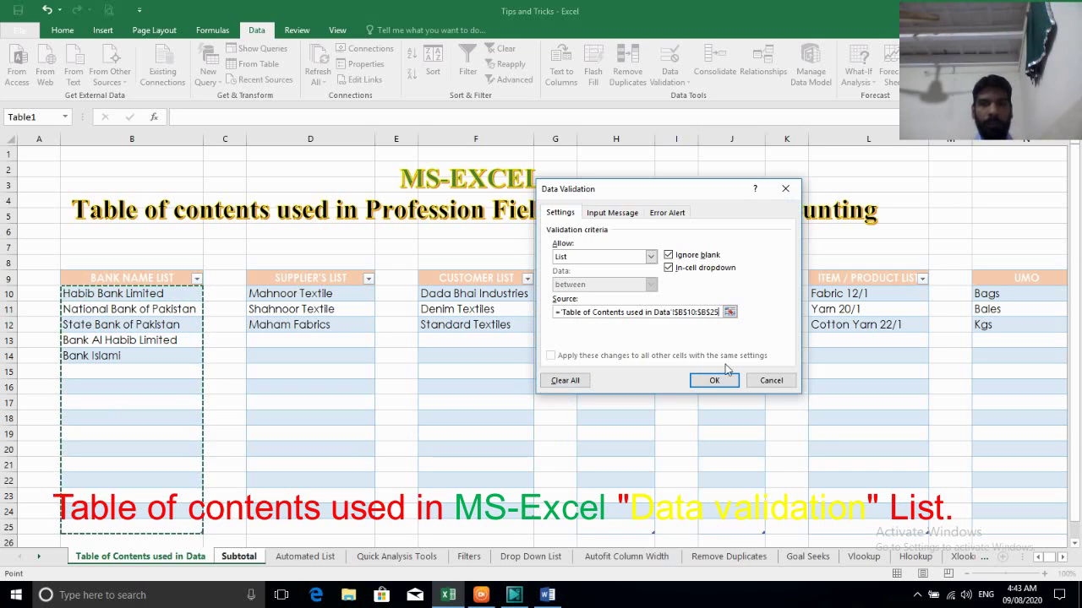
left_click(716, 380)
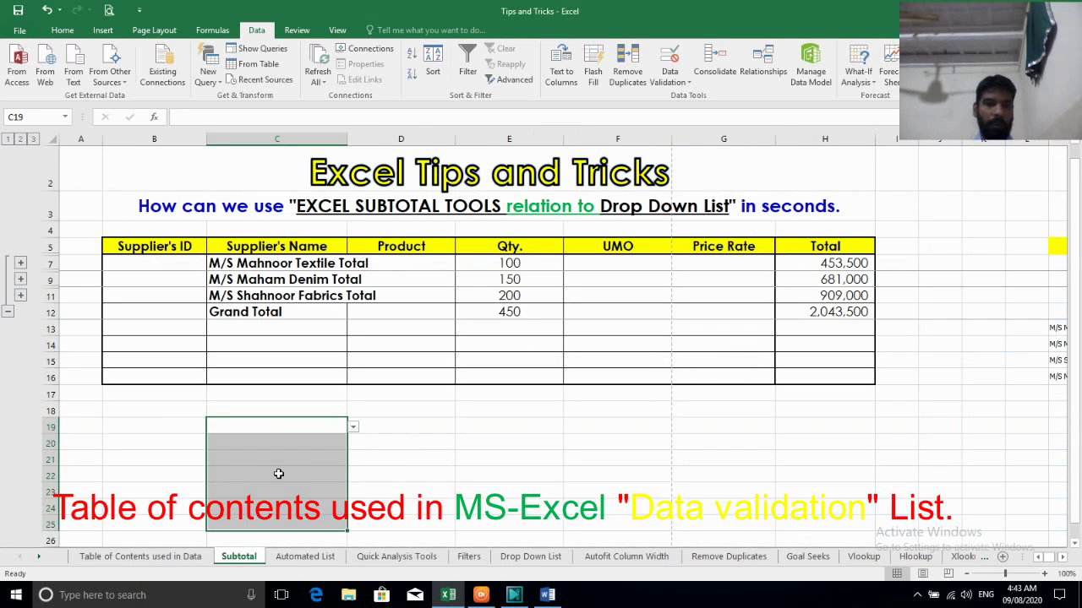
Check that C19 shows a dropdown arrow, then select C18 just above the range
left_click(238, 459)
left_click(321, 428)
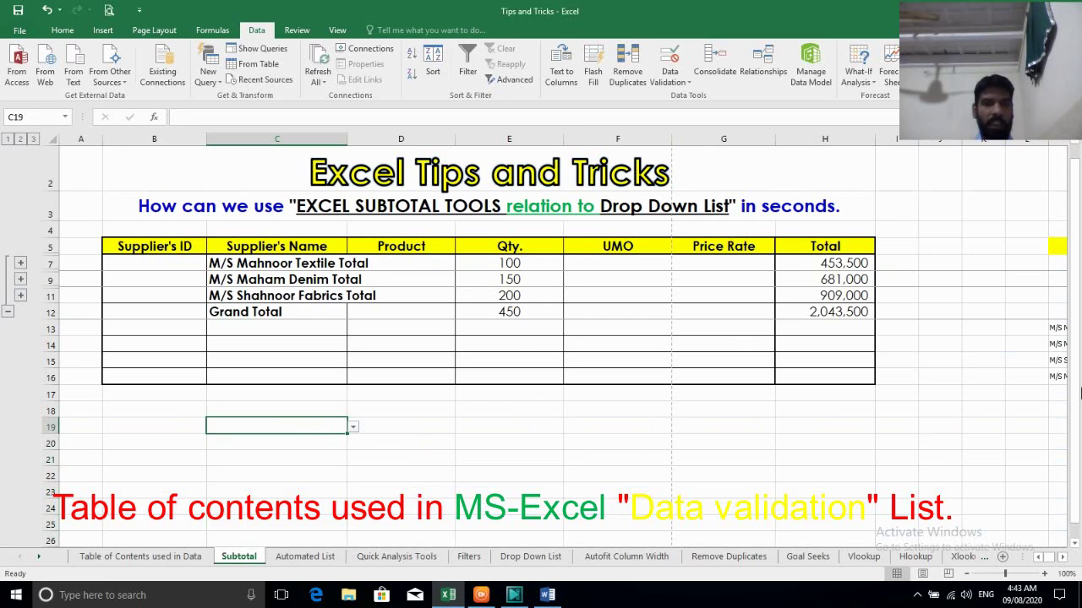
key("Right")
key("Up")
key("Up")
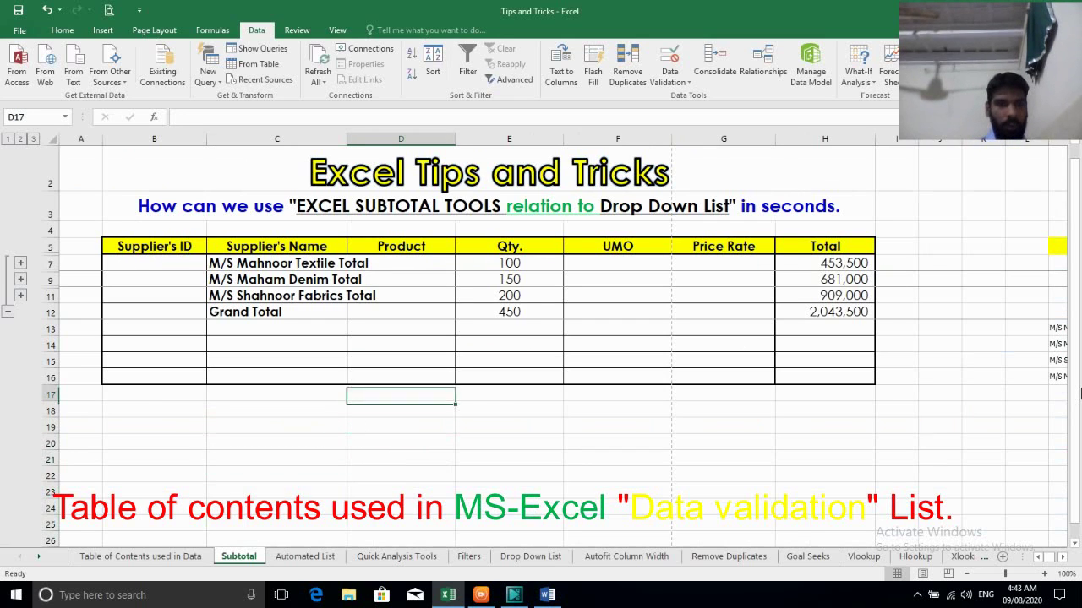
key("Left")
key("Down")
key("Down")
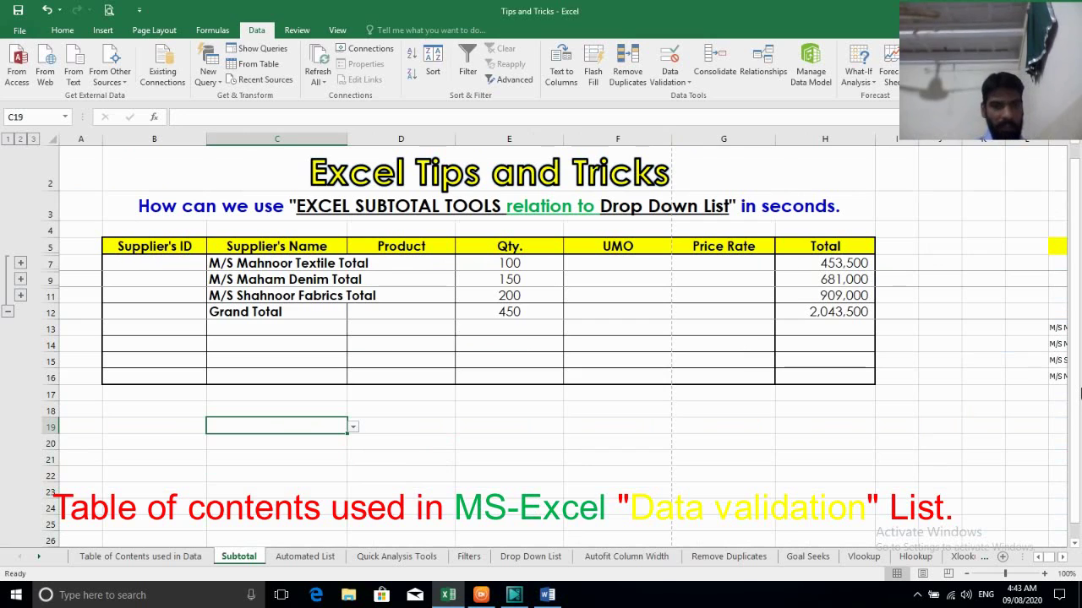
key("Up")
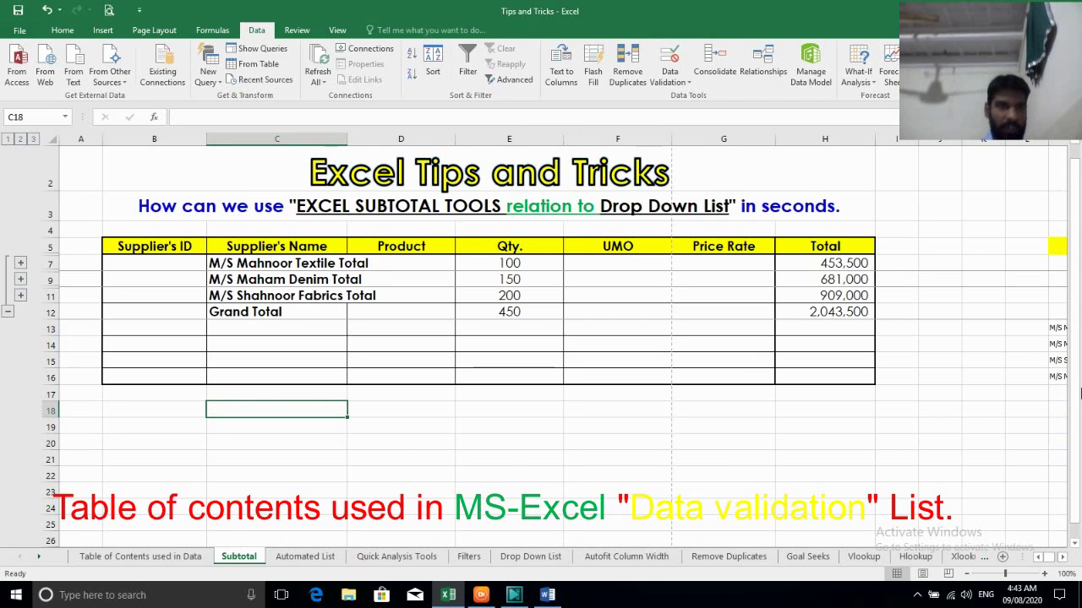
left_click(62, 30)
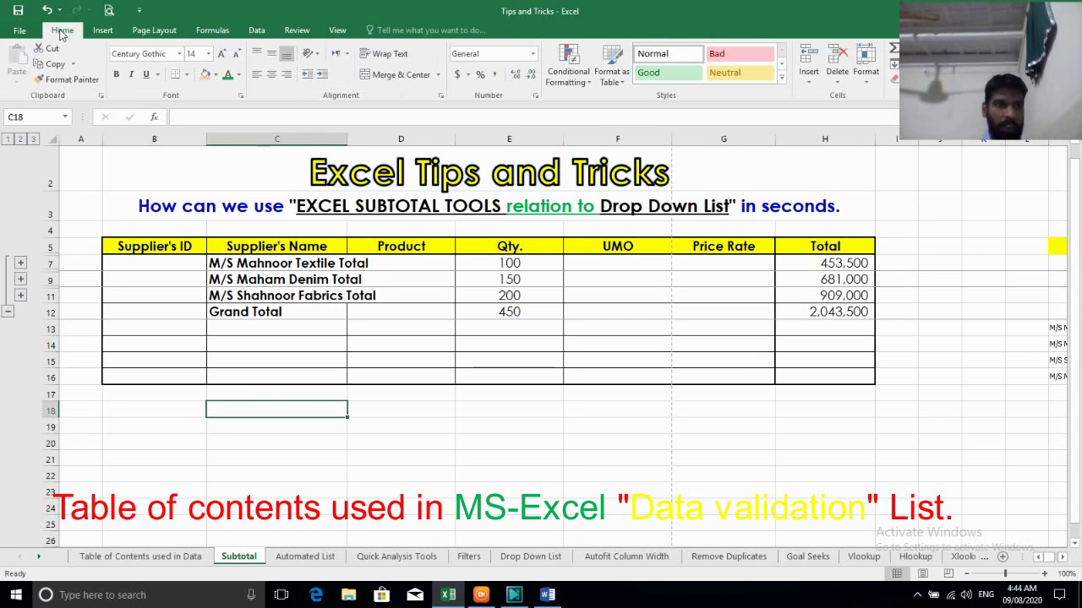
Give C18 and C26 a peach fill, then open C19's dropdown of five bank names
left_click(205, 74)
scroll(242, 298, "down", 4)
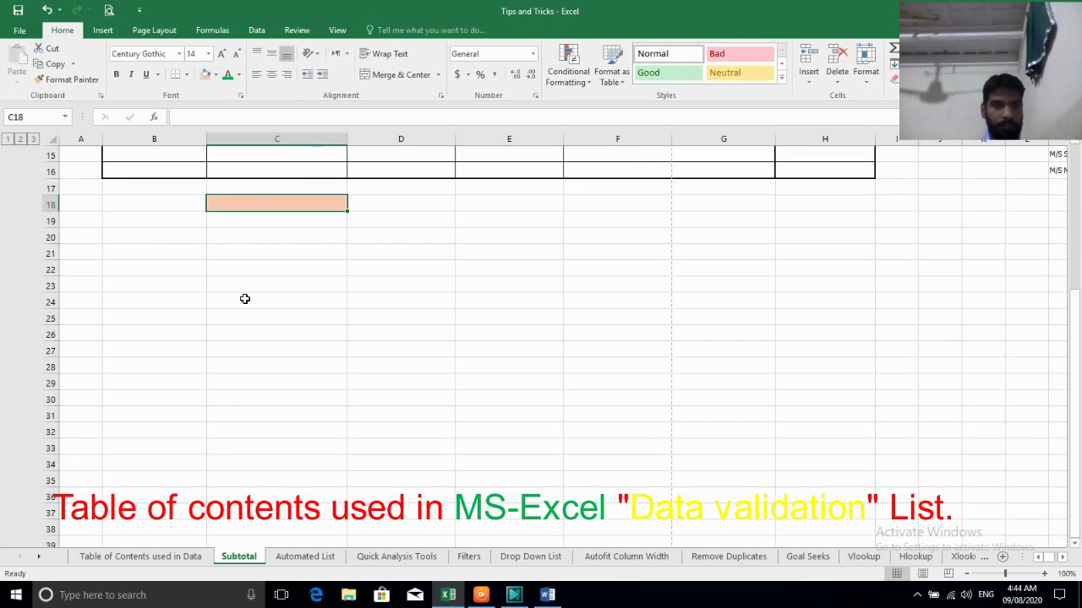
left_click(260, 225)
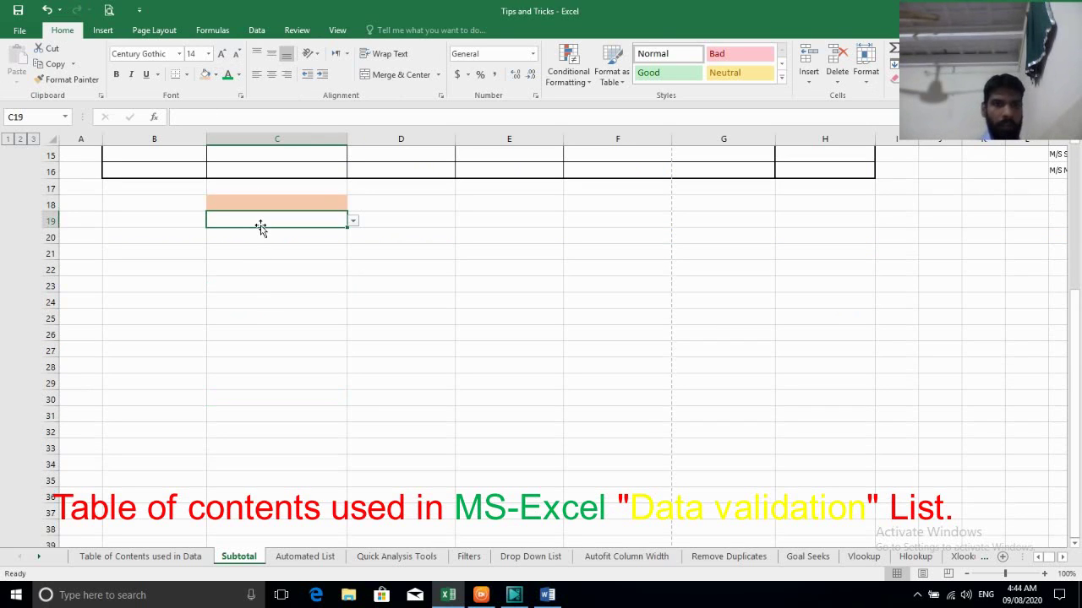
key("Up")
left_click(261, 225)
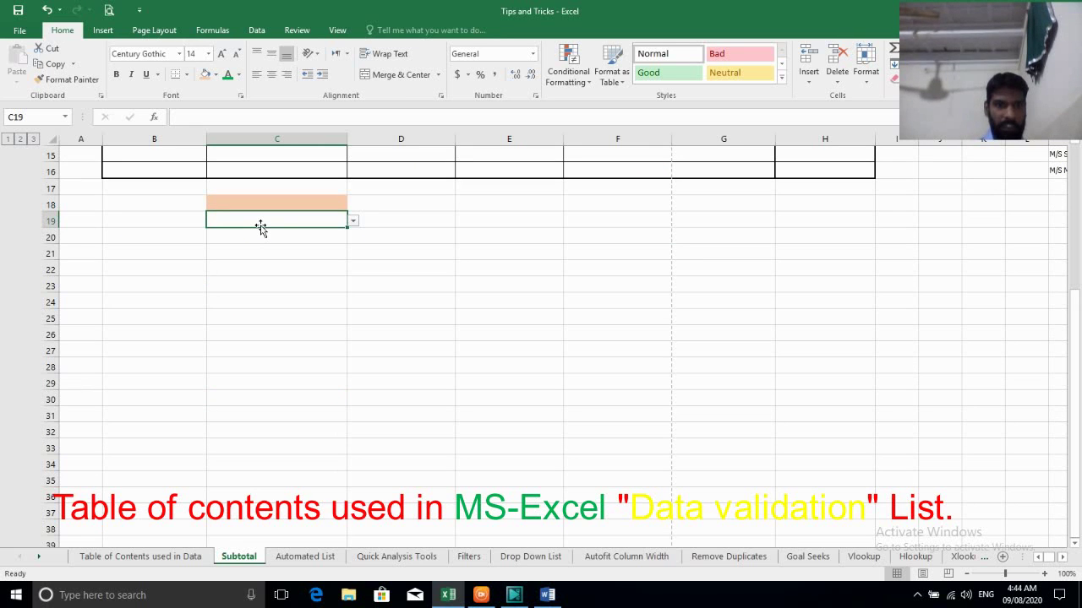
key("Down")
key("Down")
key("Down")
key("Down")
key("Down")
key("Down")
key("Down")
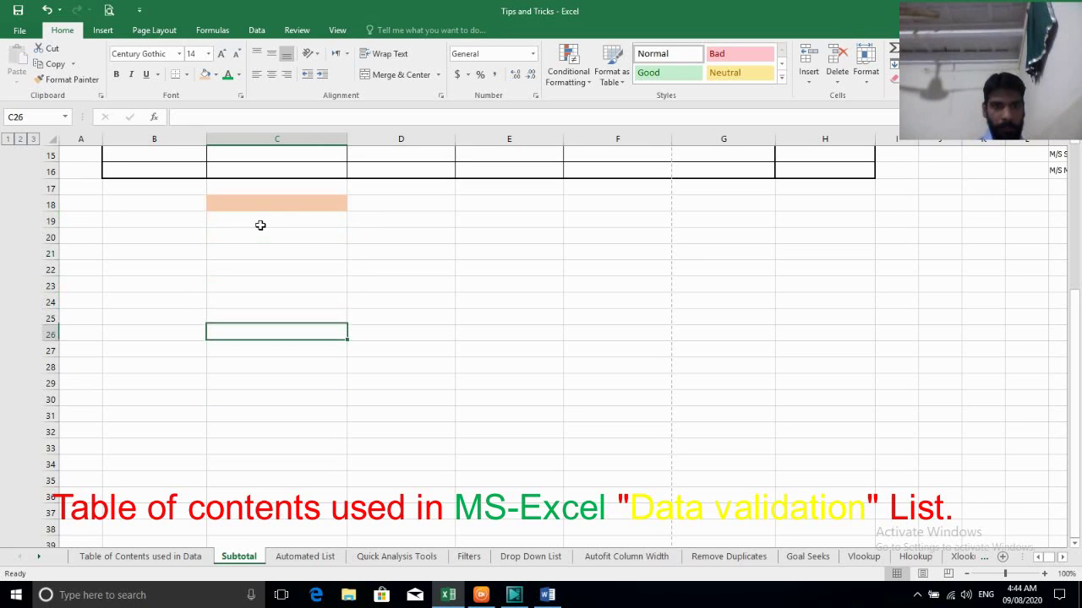
key("Down")
key("Down")
key("Up")
key("Up")
key("Up")
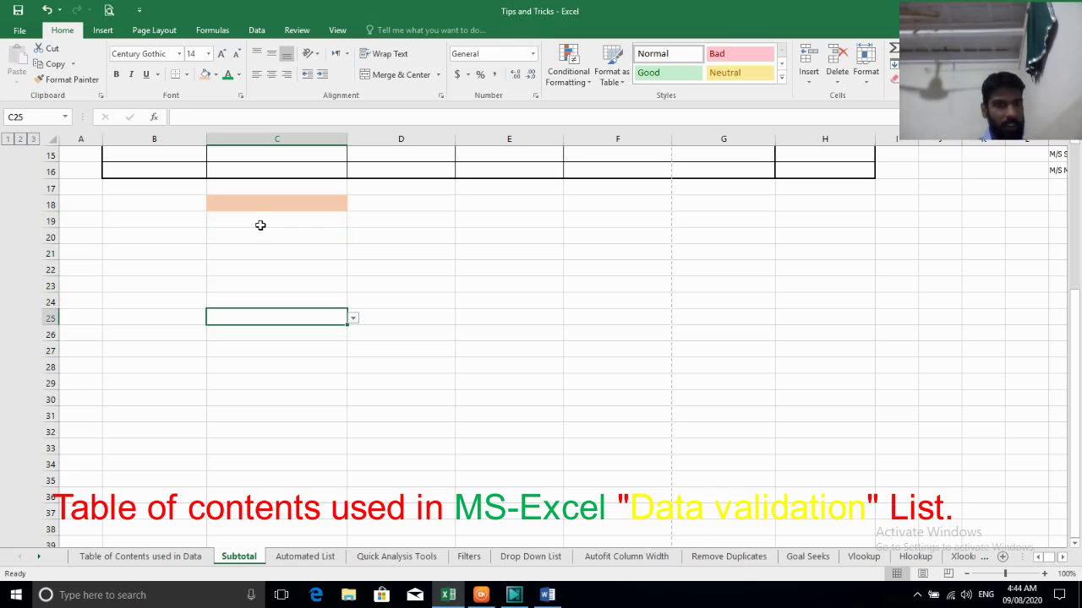
key("Down")
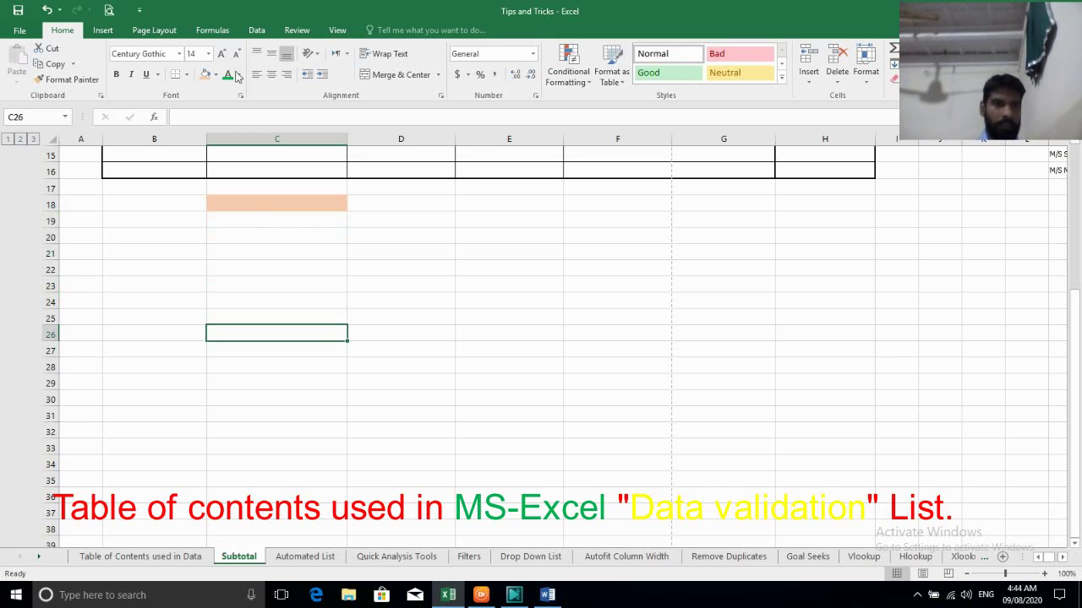
left_click(204, 75)
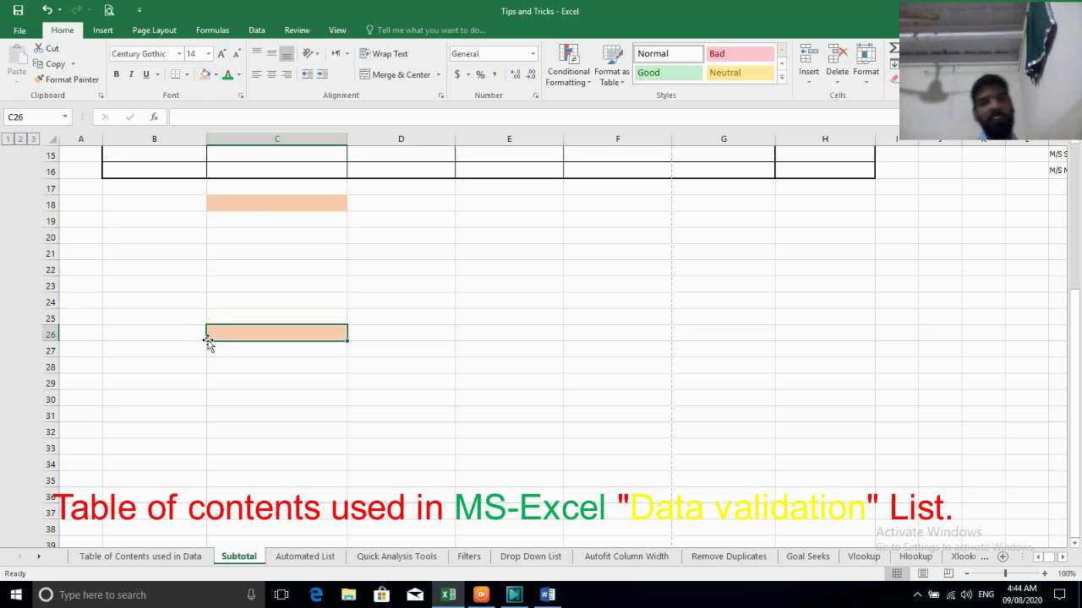
left_click(262, 226)
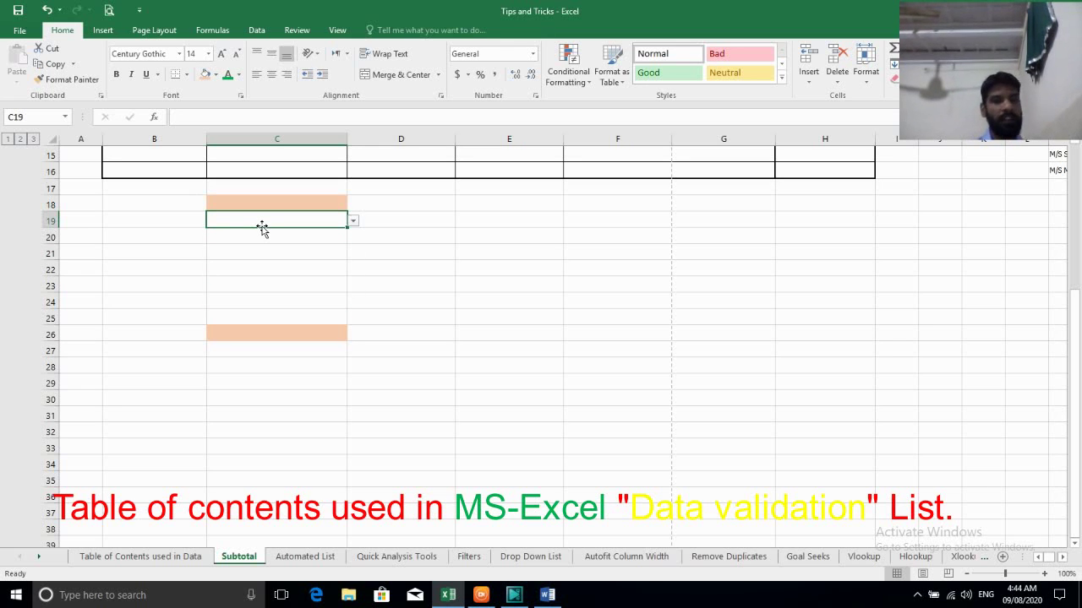
key("alt+Down")
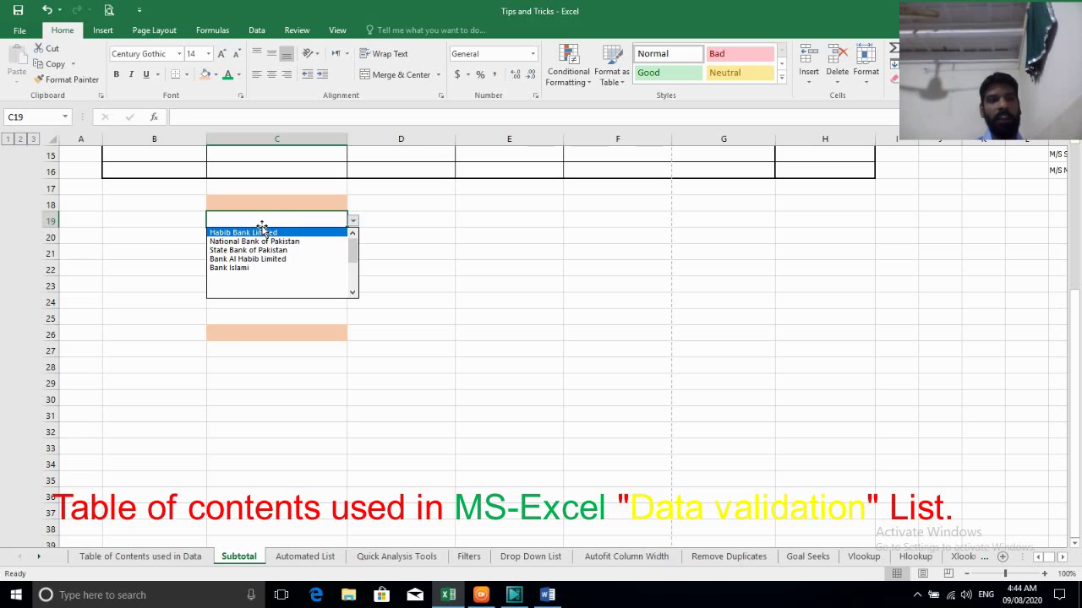
key("Escape")
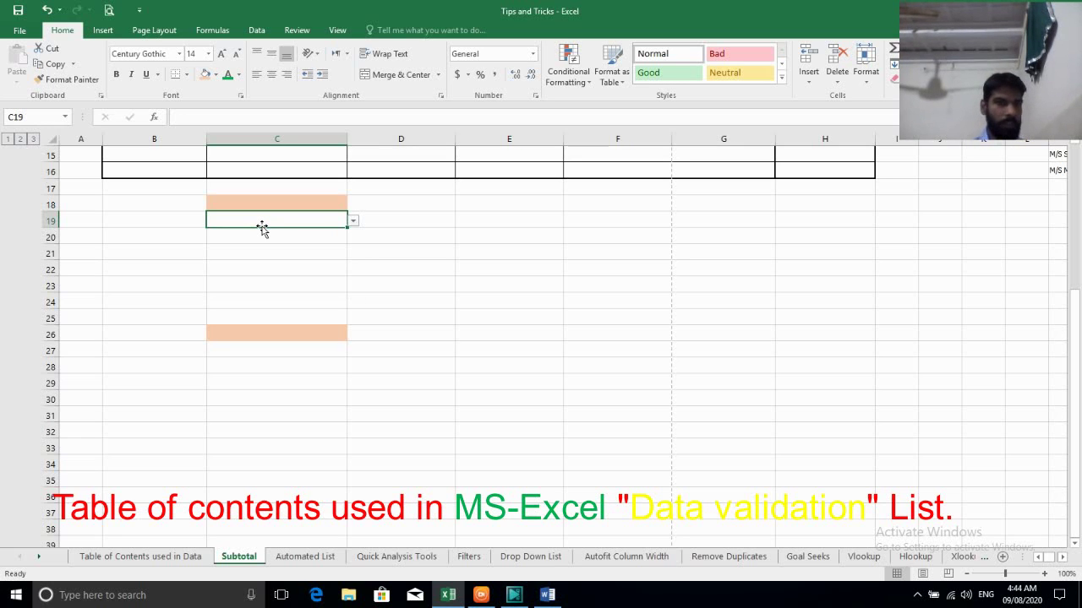
key("Down")
key("Up")
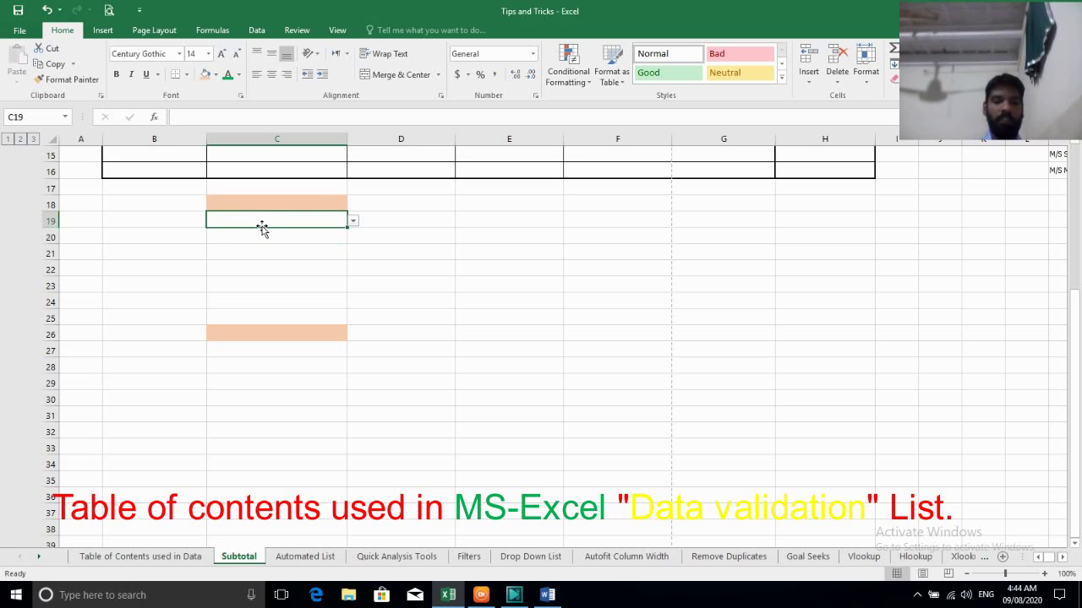
type("meeza")
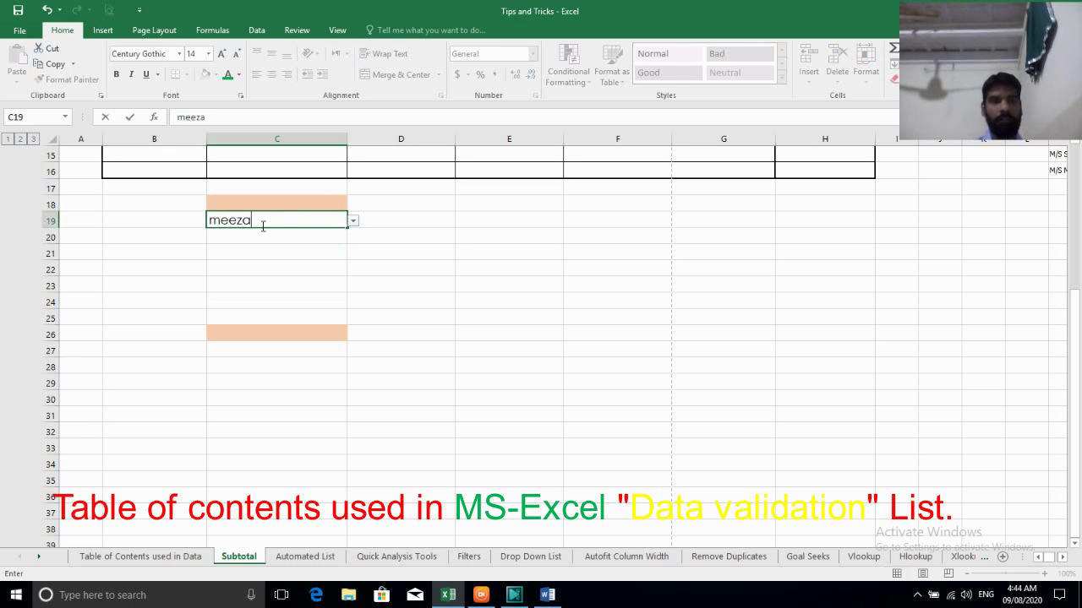
type("n ban")
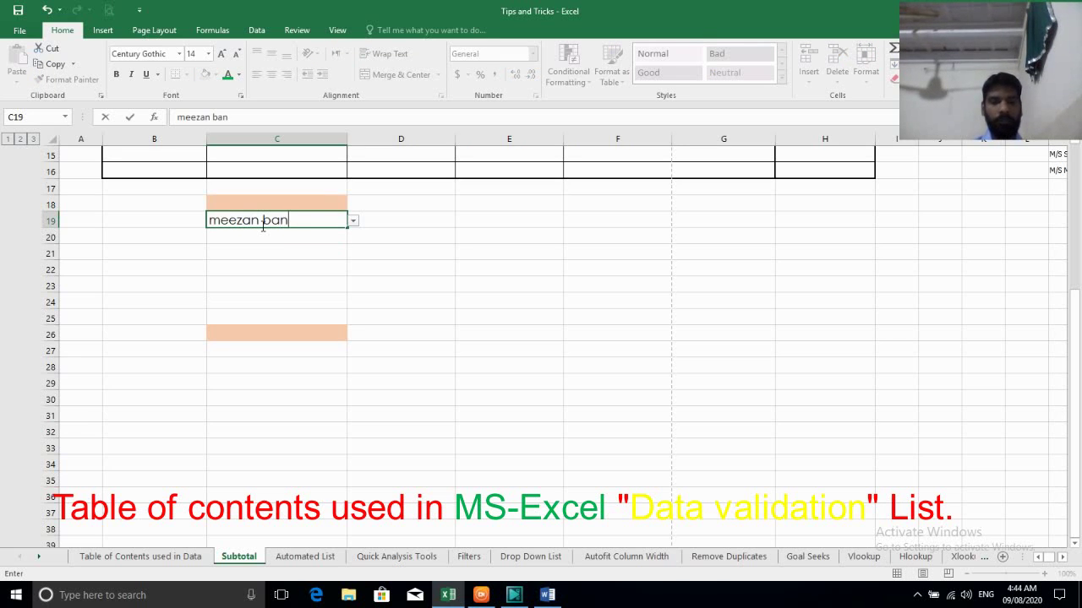
type("k limited")
key("Return")
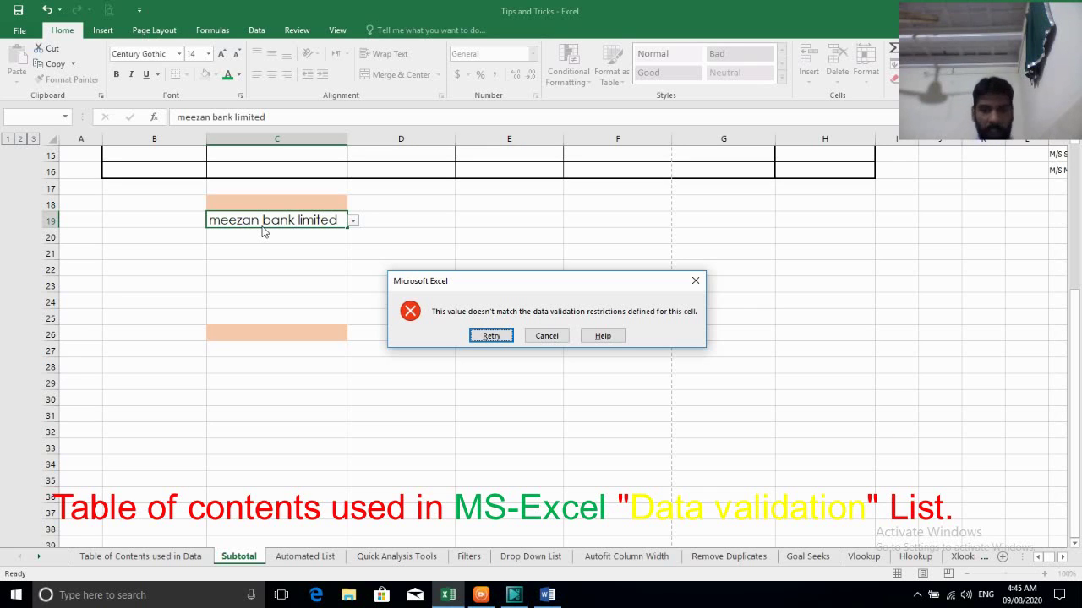
key("Tab")
key("Return")
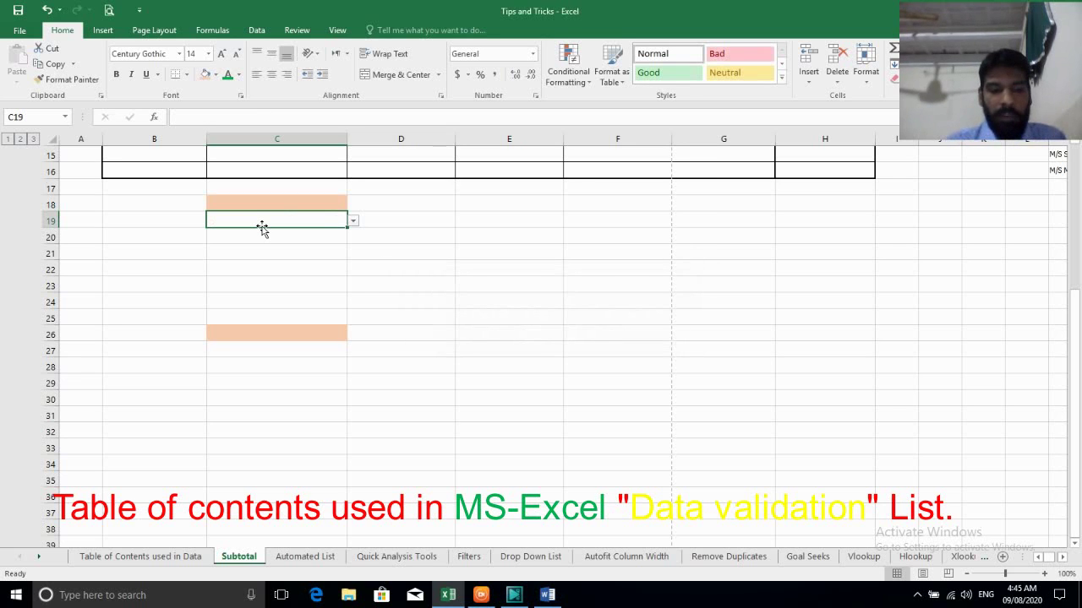
Enter National Bank of Pakistan in C19 and C20 via the dropdown and autocomplete
key("alt+Down")
key("Down")
key("Down")
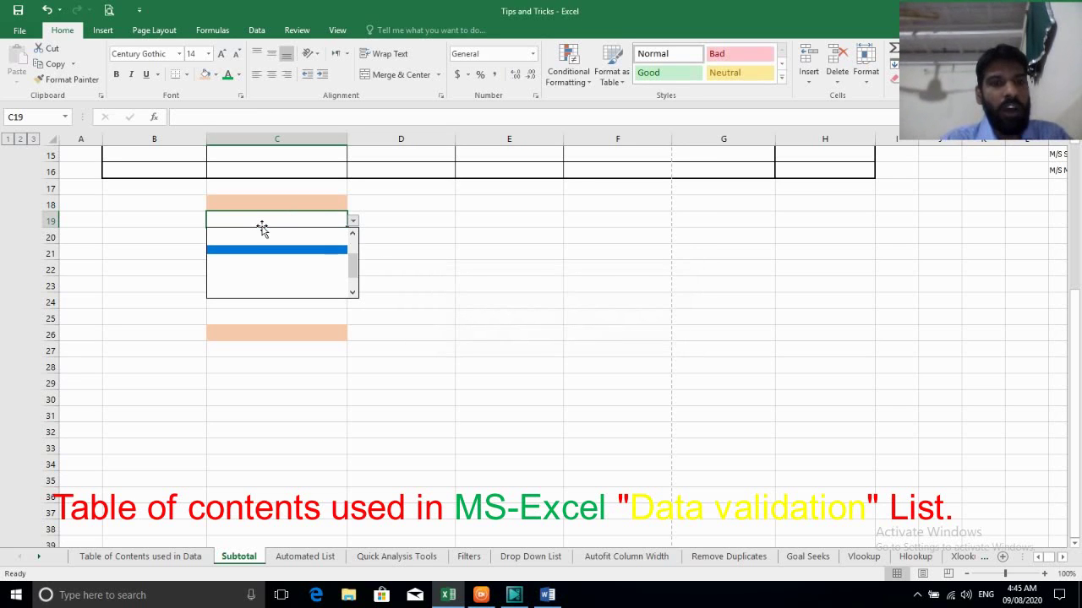
key("Up")
key("Up")
key("Down")
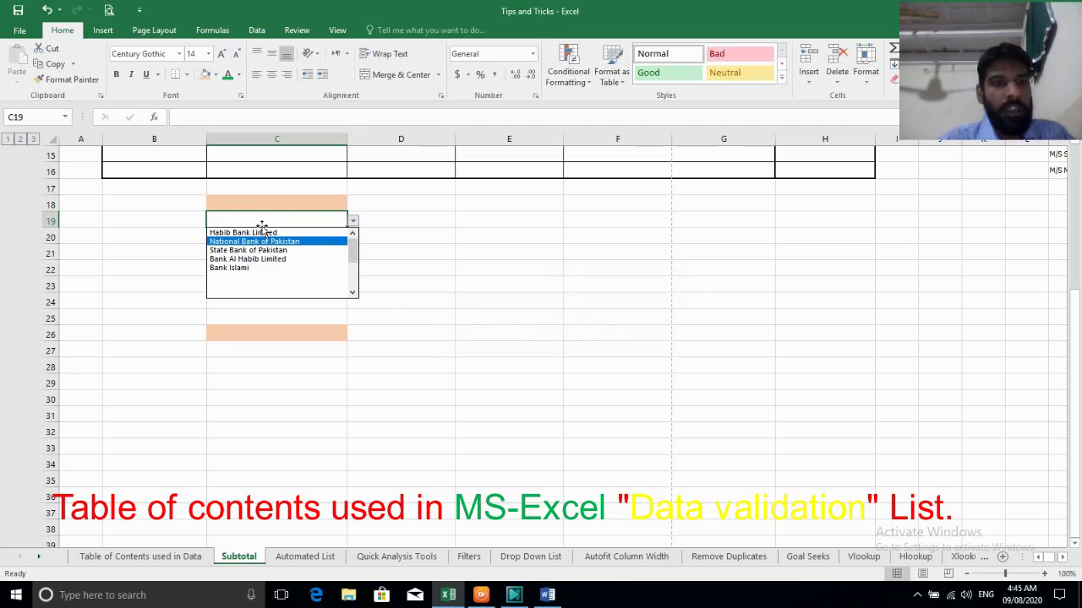
key("Return")
key("Return")
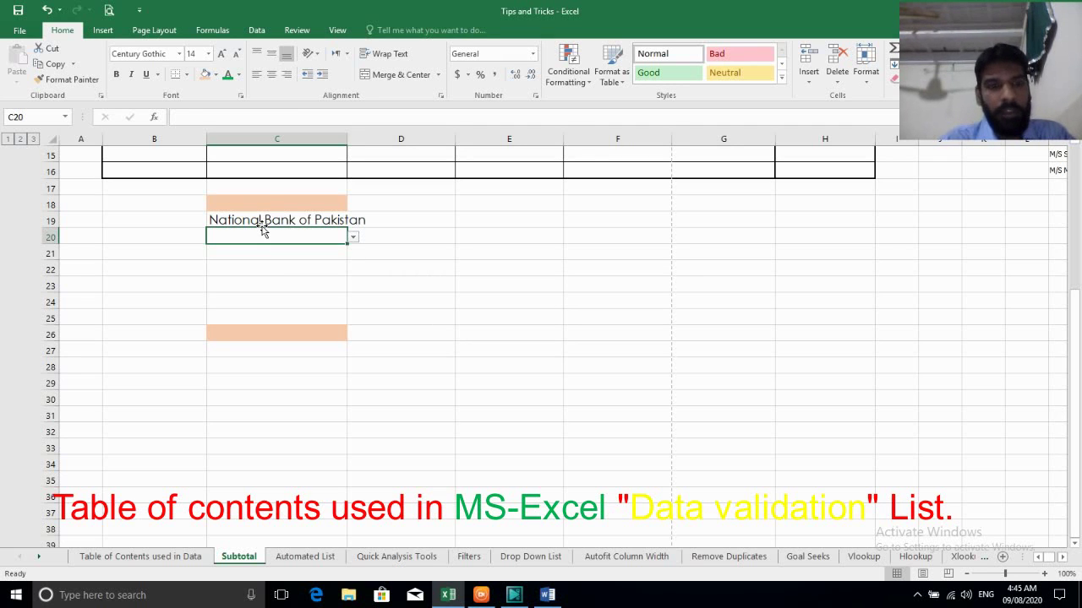
type("na")
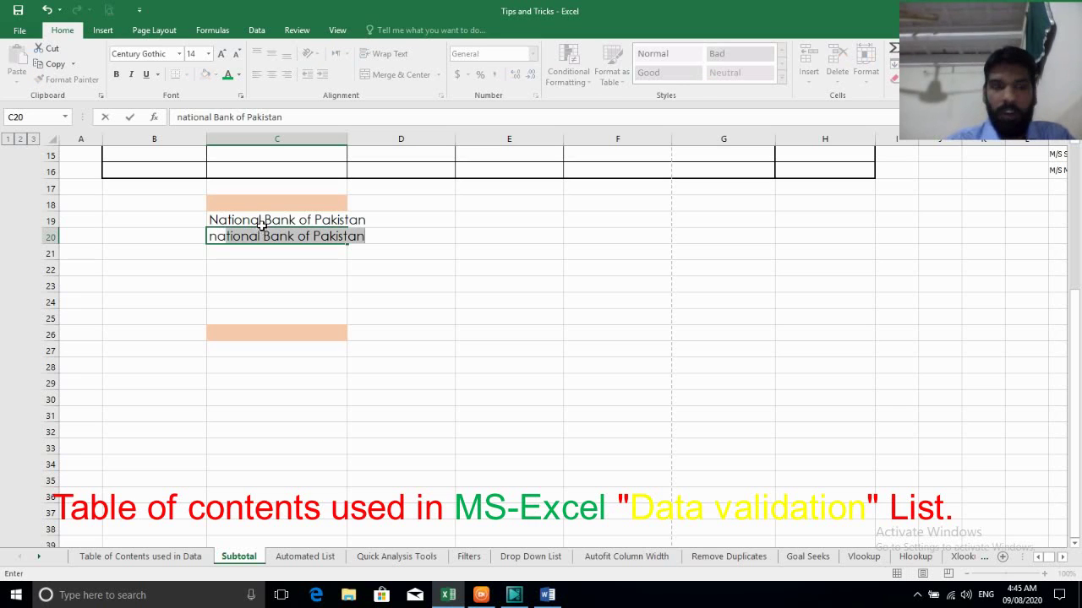
key("Return")
key("Return")
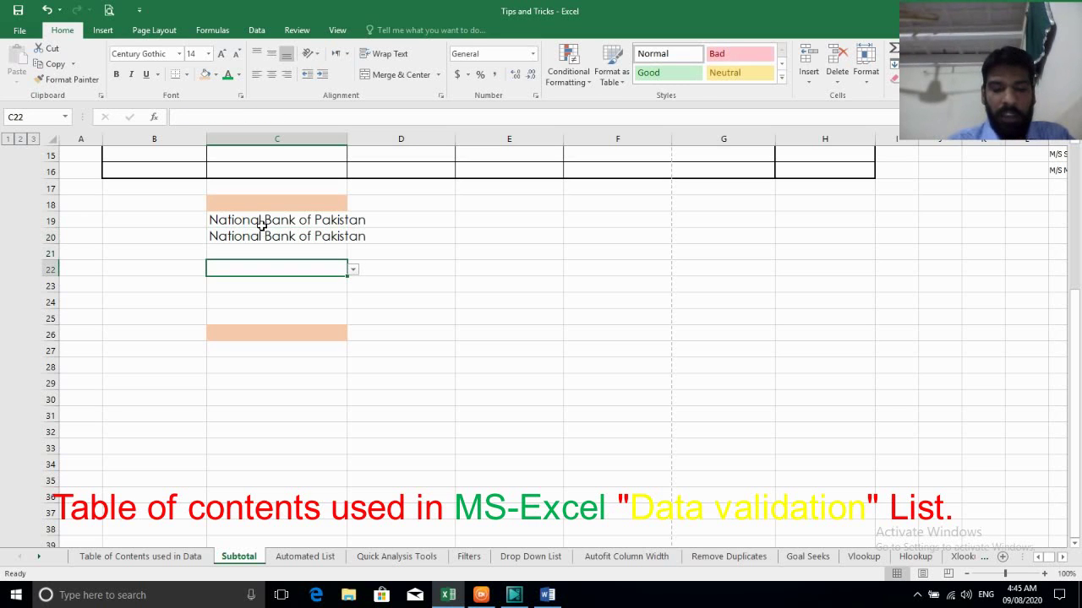
Enter State bank of pakistan into C22 and C21
type("bank")
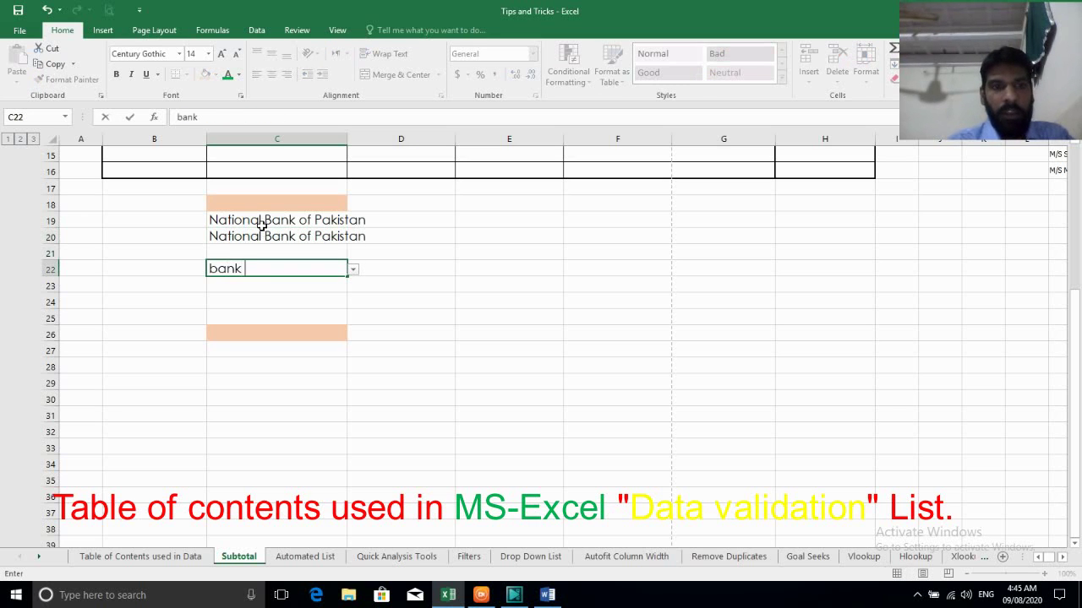
type(" al ha")
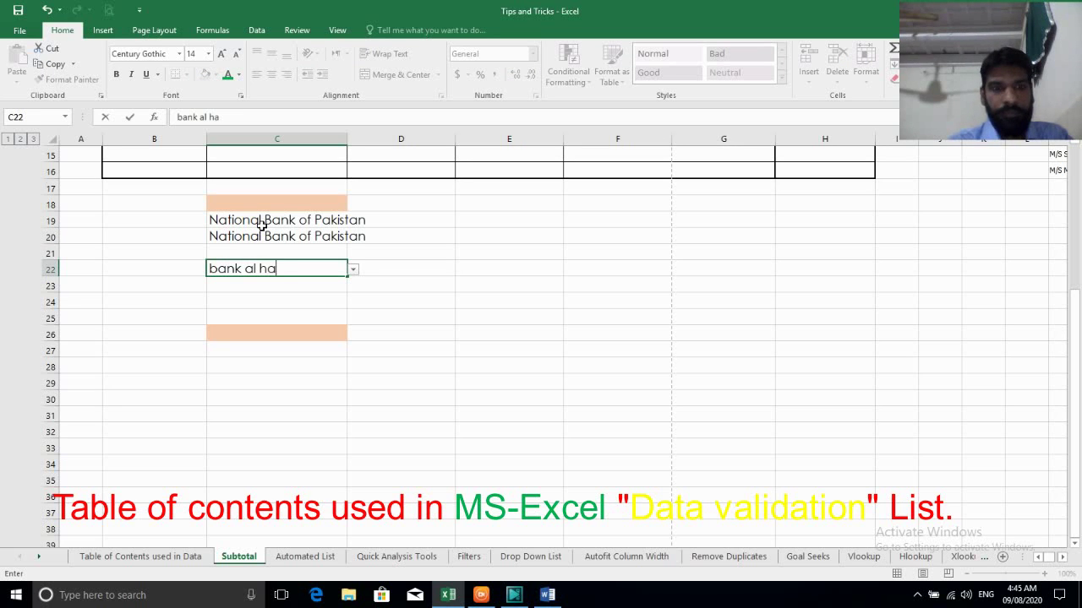
key("BackSpace")
key("BackSpace")
key("BackSpace")
key("BackSpace")
key("BackSpace")
key("BackSpace")
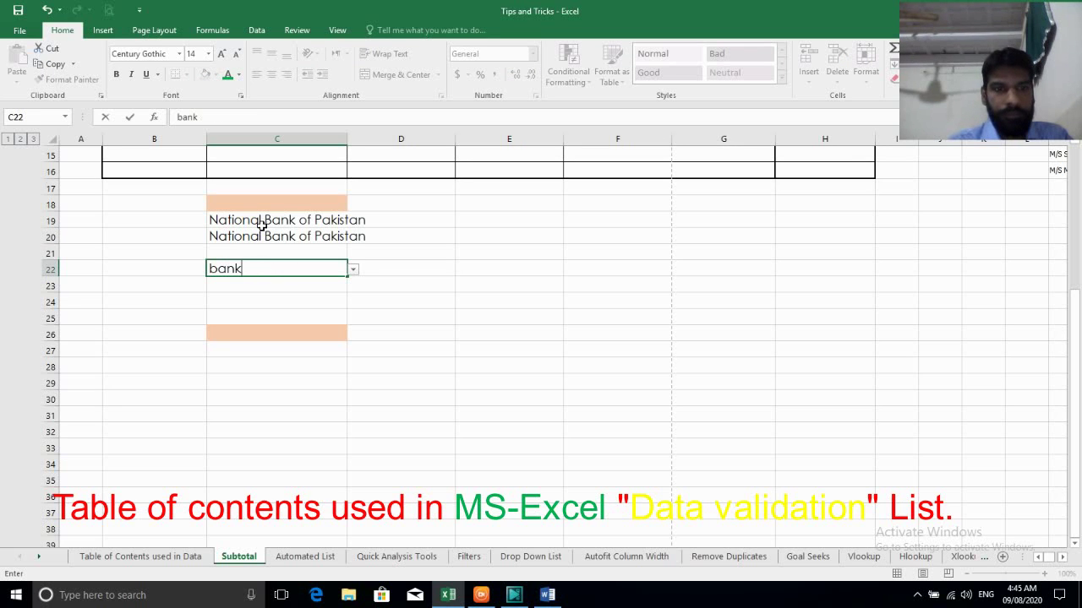
key("BackSpace")
key("BackSpace")
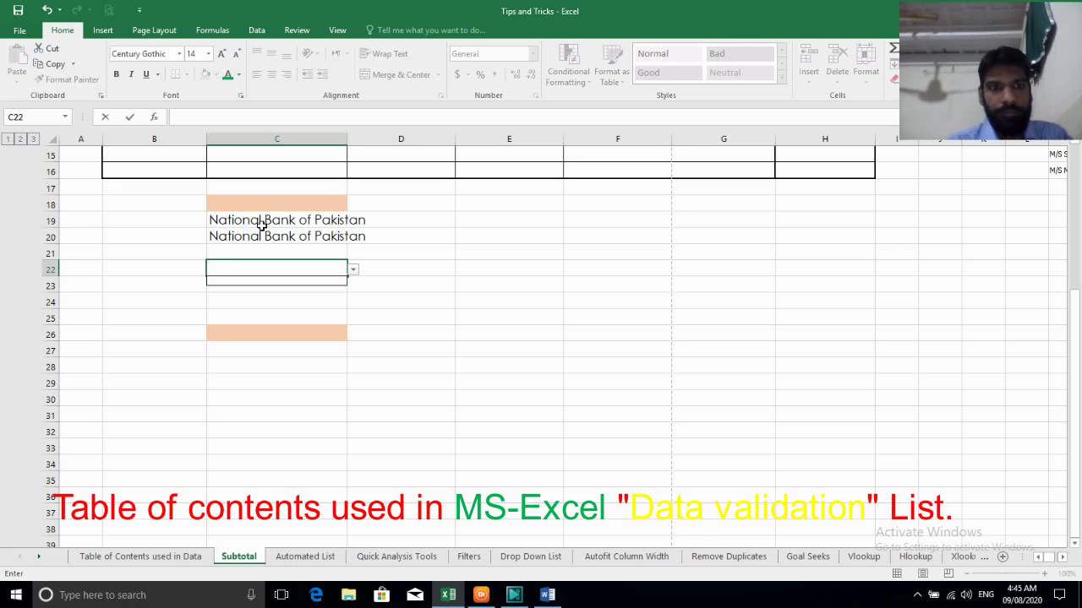
key("Escape")
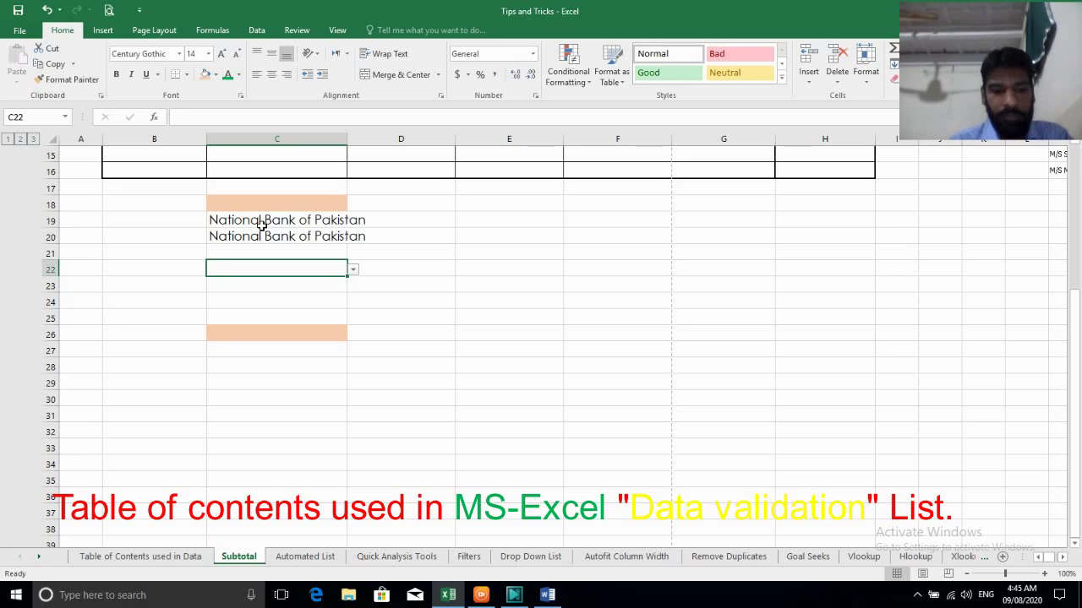
type("Sta")
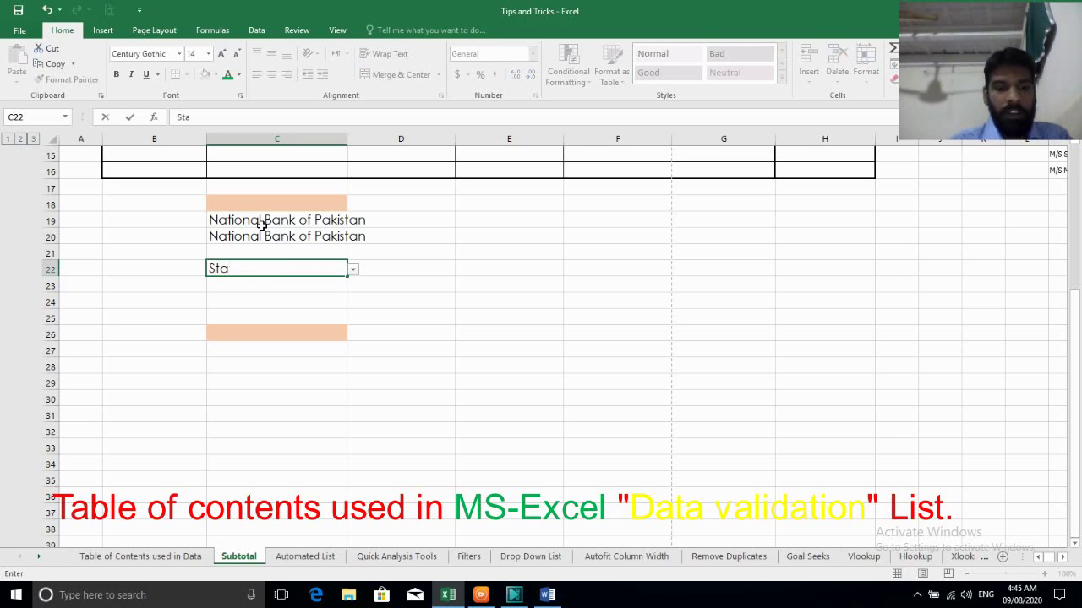
type("te ba")
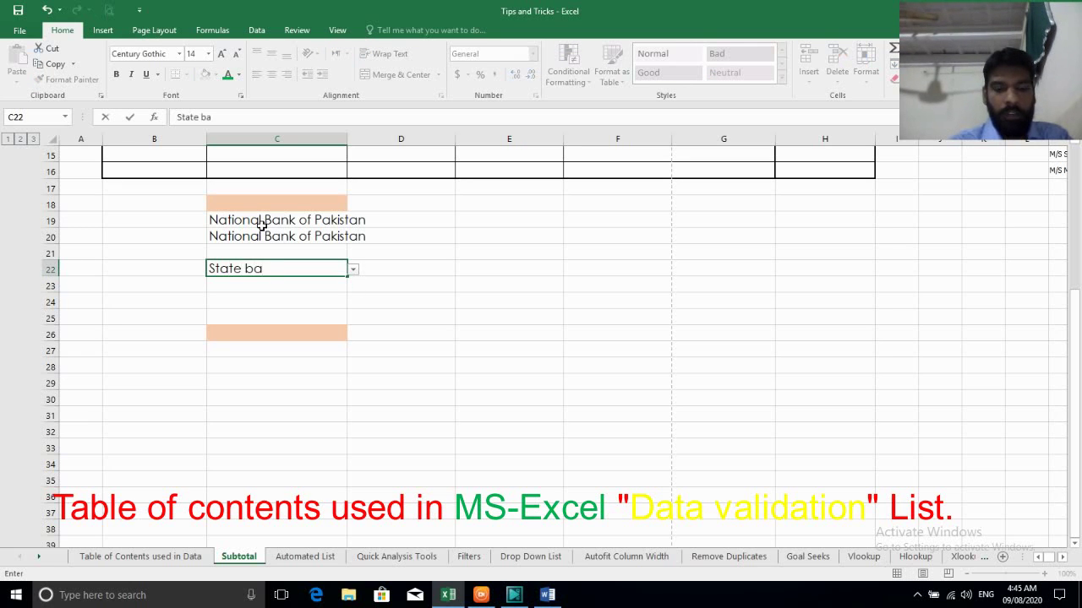
type("nk of pak")
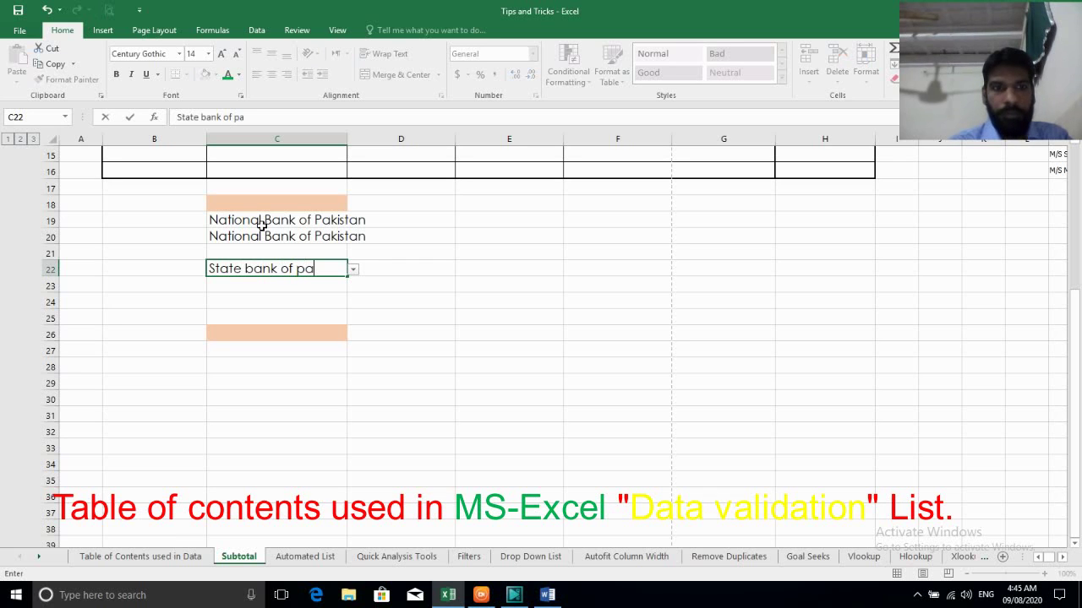
type("istan")
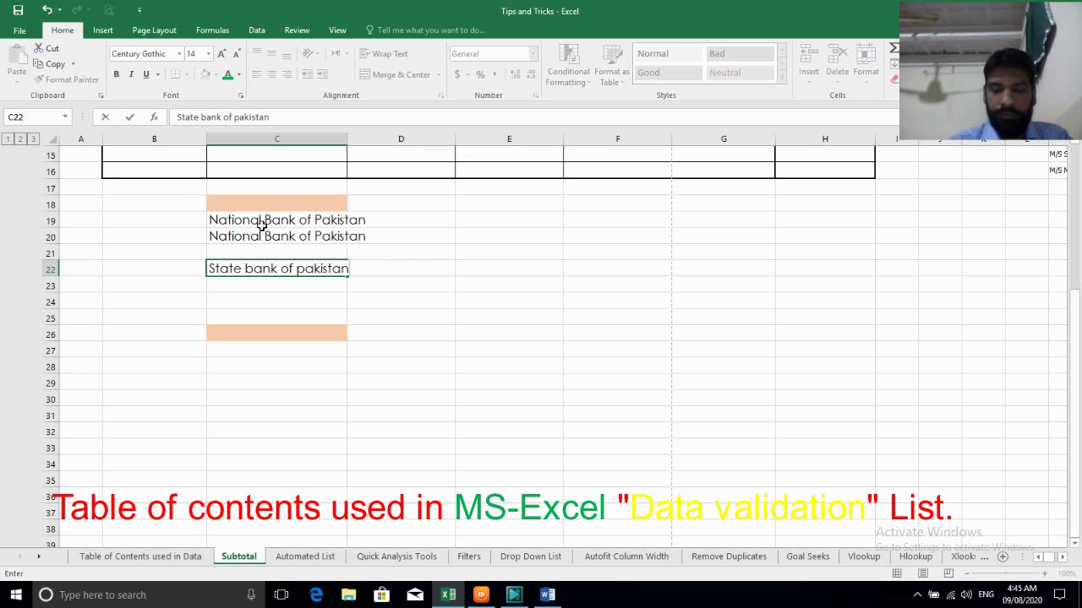
key("ctrl+Return")
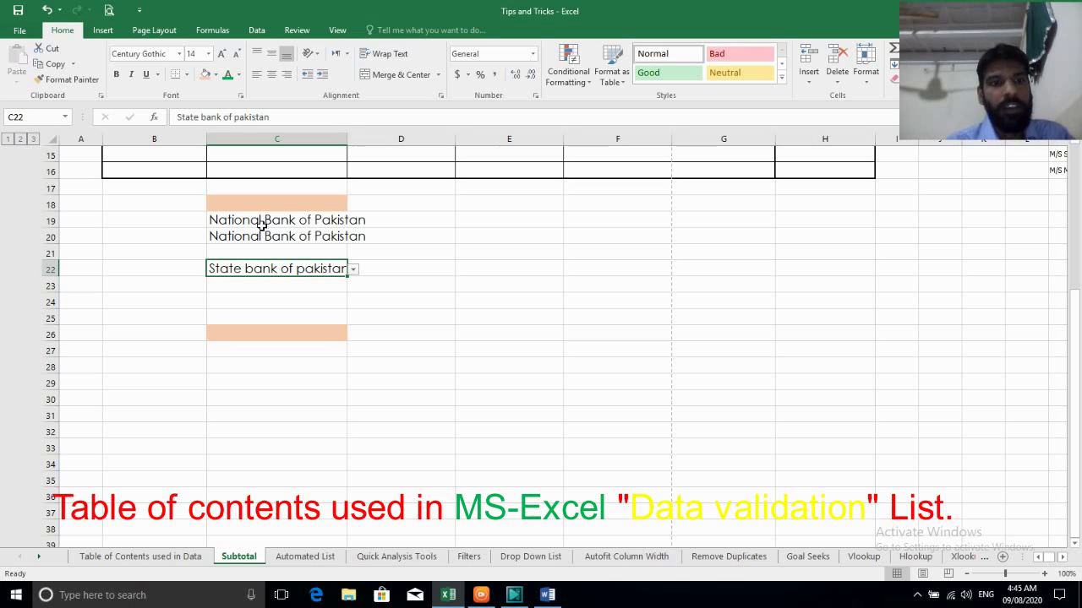
key("Down")
key("Up")
key("Up")
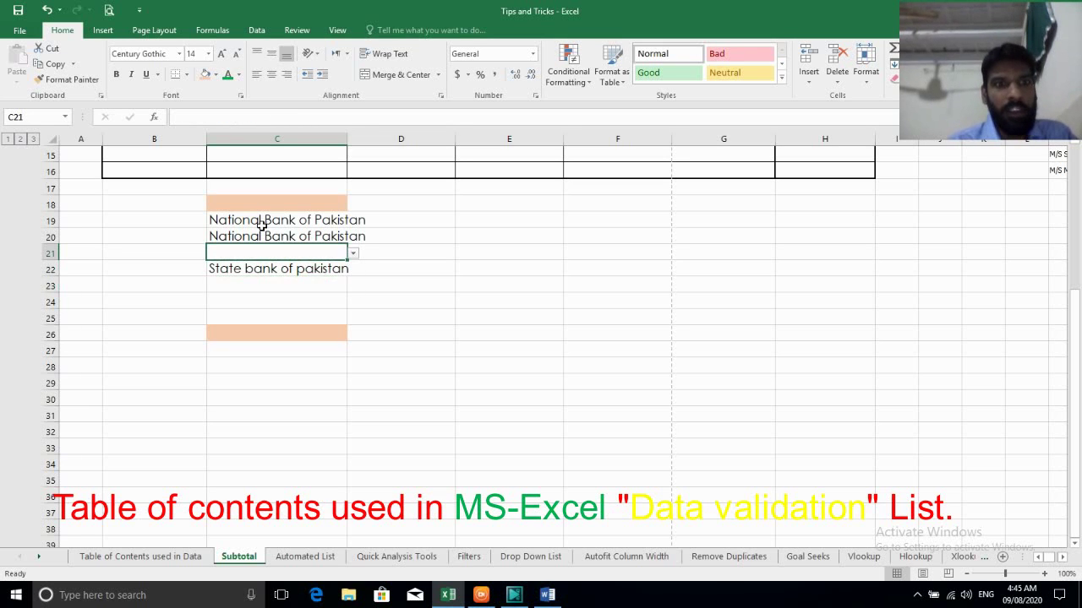
type("state bank of pakistan")
key("Return")
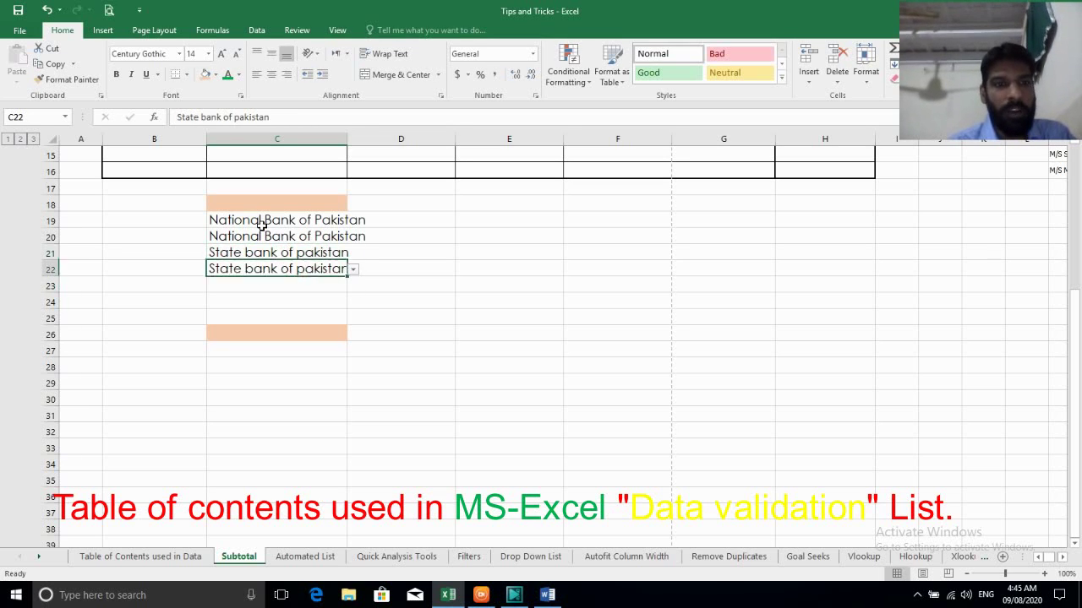
Choose Bank Al Habib Limited from C23's dropdown list
key("Down")
key("Down")
key("Up")
key("alt+Down")
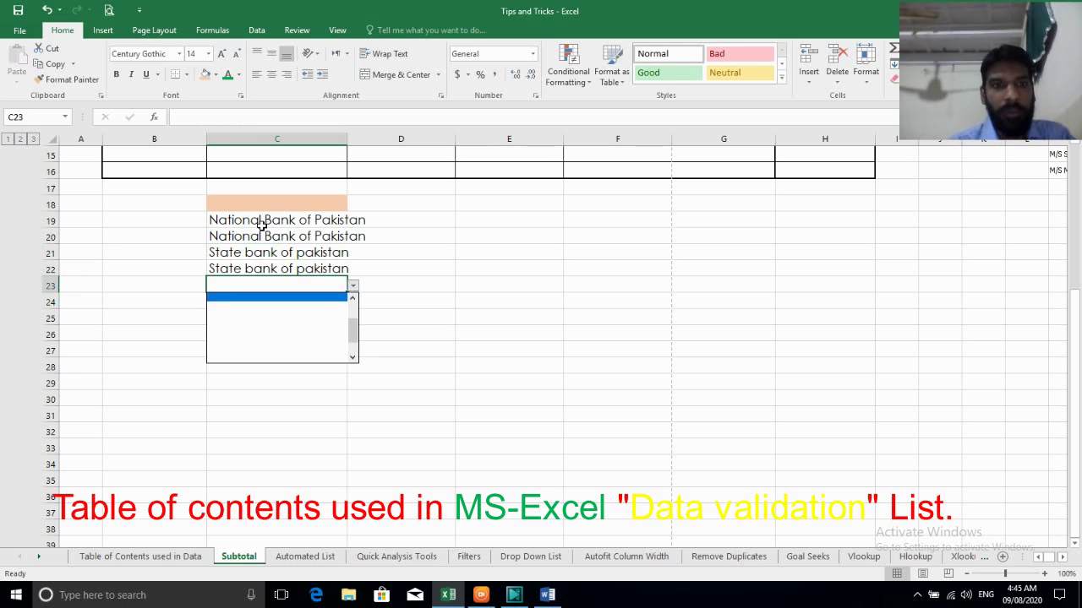
key("Down")
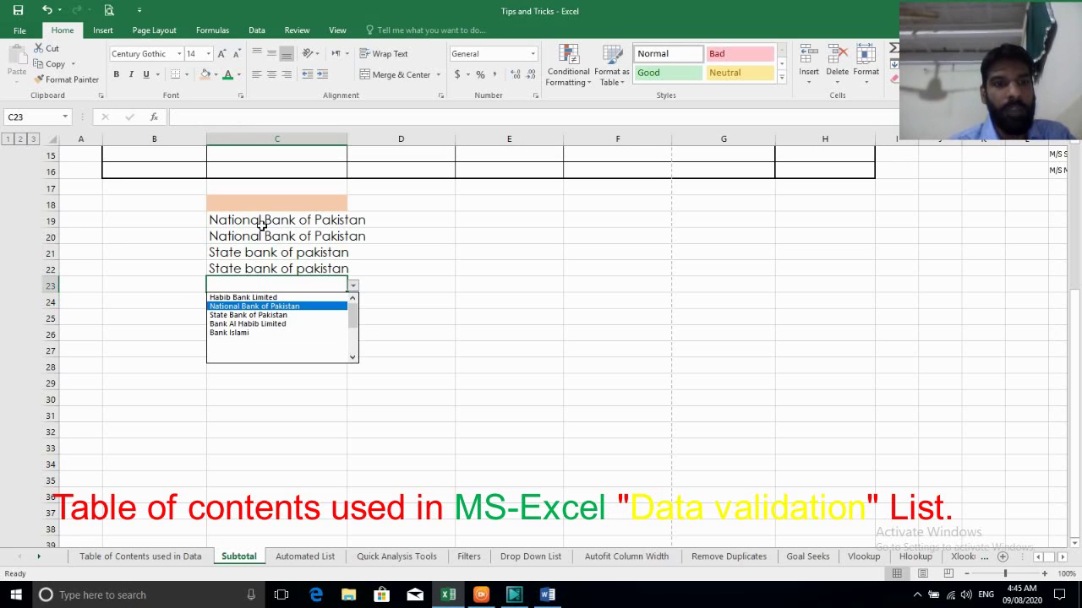
key("Down")
key("Down")
key("Return")
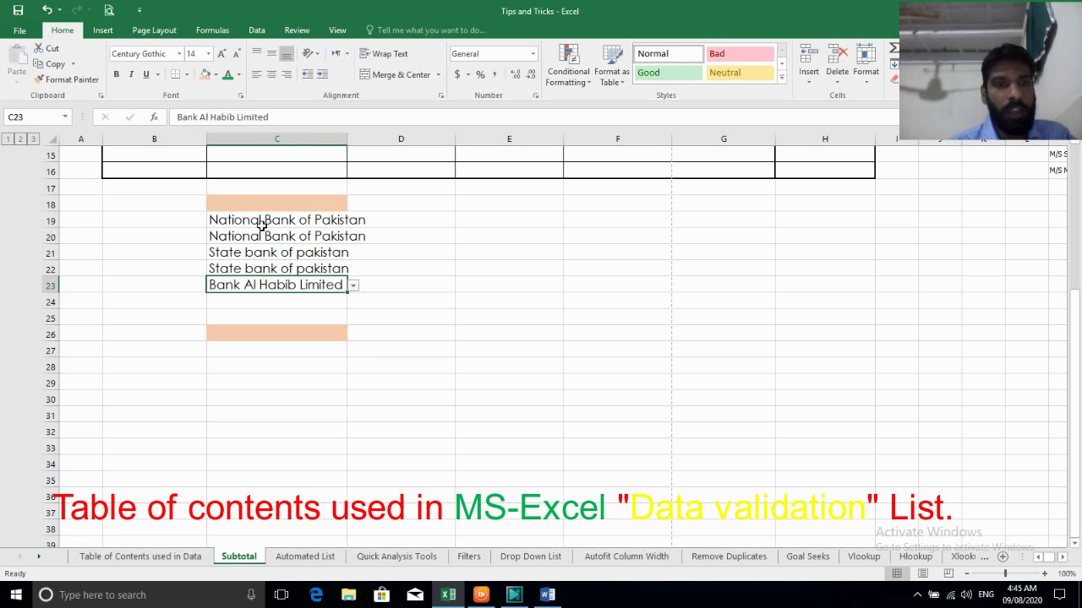
key("Up")
key("Up")
key("Up")
key("Up")
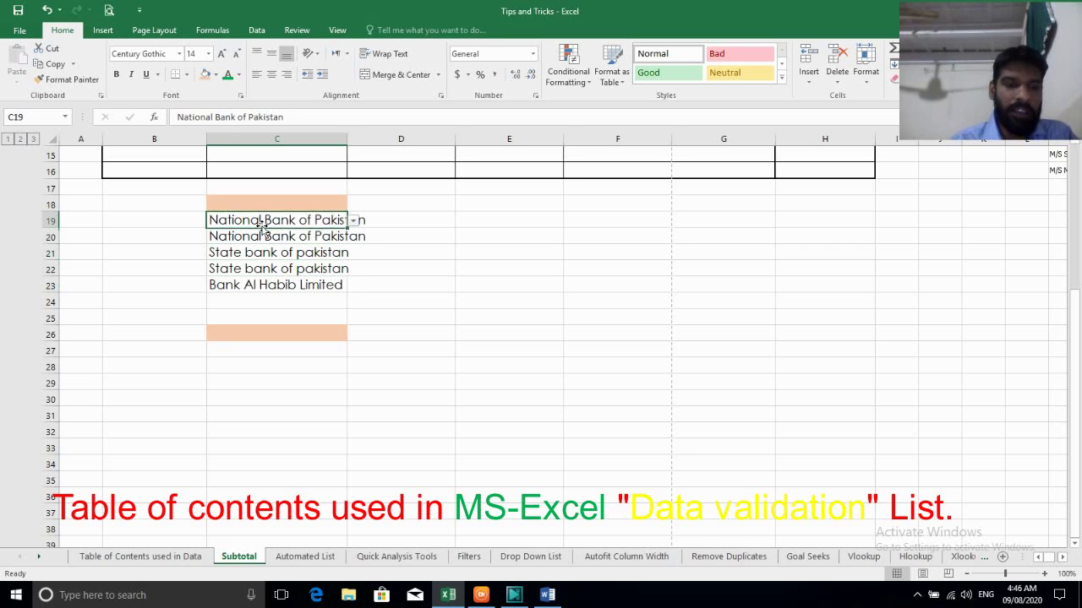
key("ctrl+Page_Up")
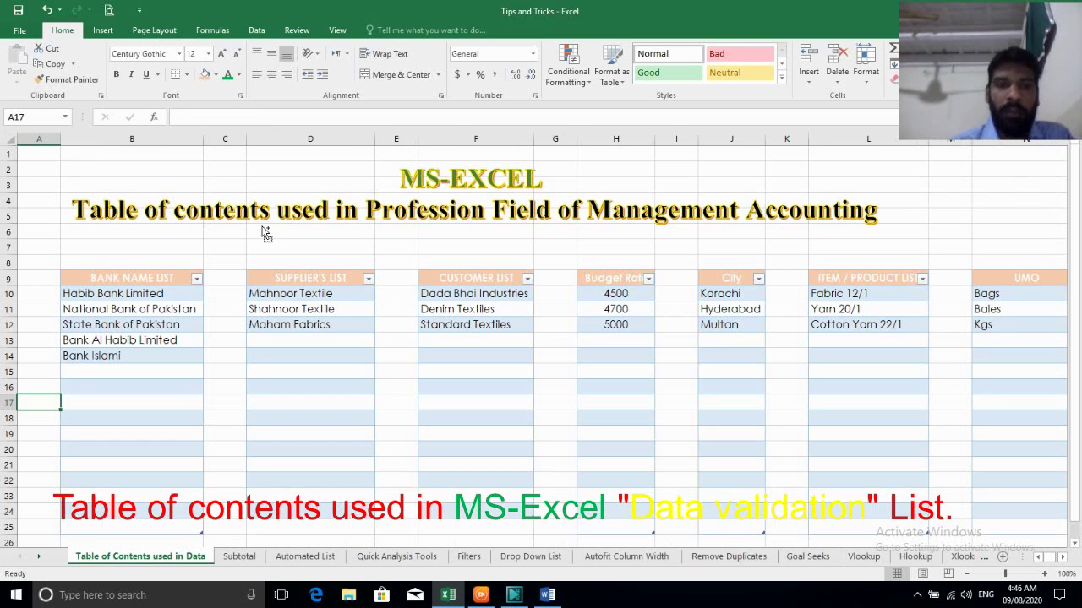
key("Right")
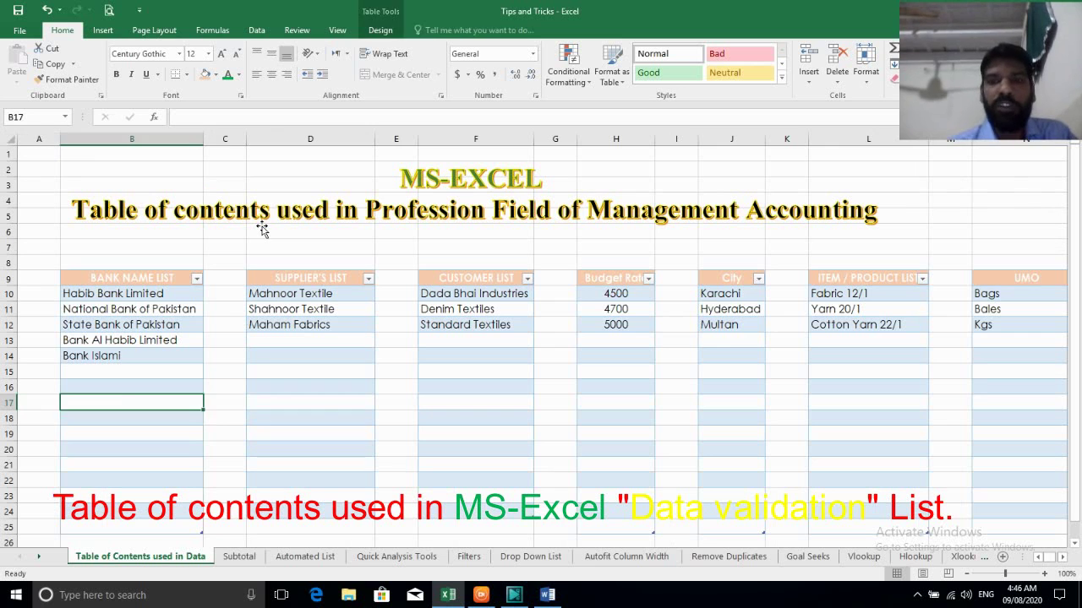
key("Right")
key("Right")
key("Right")
key("Right")
key("Right")
key("Right")
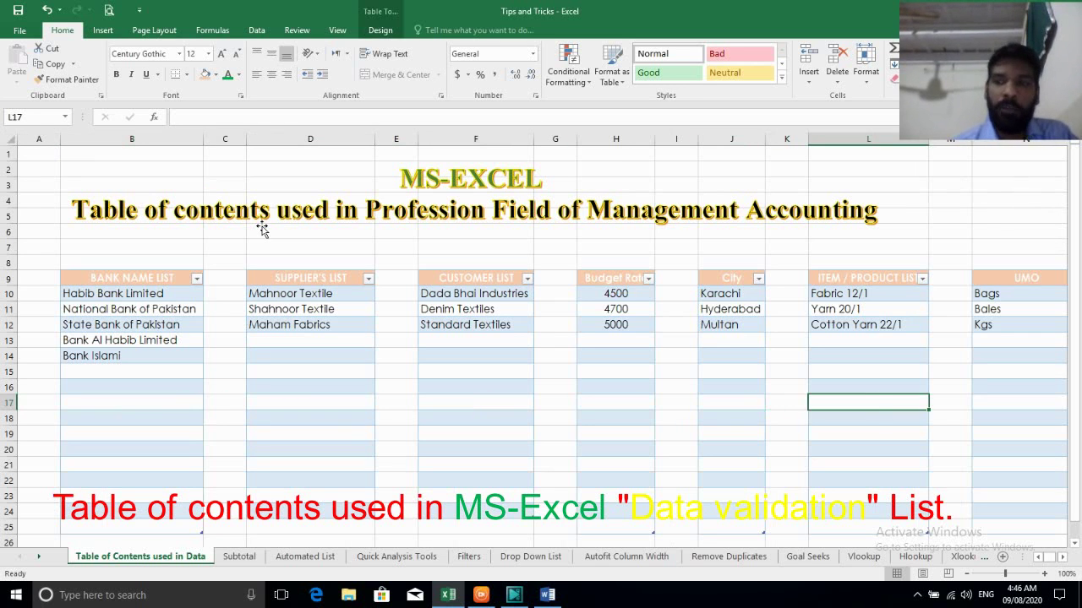
key("Right")
key("Right")
key("Left")
key("Left")
key("Left")
key("Left")
key("Left")
key("Left")
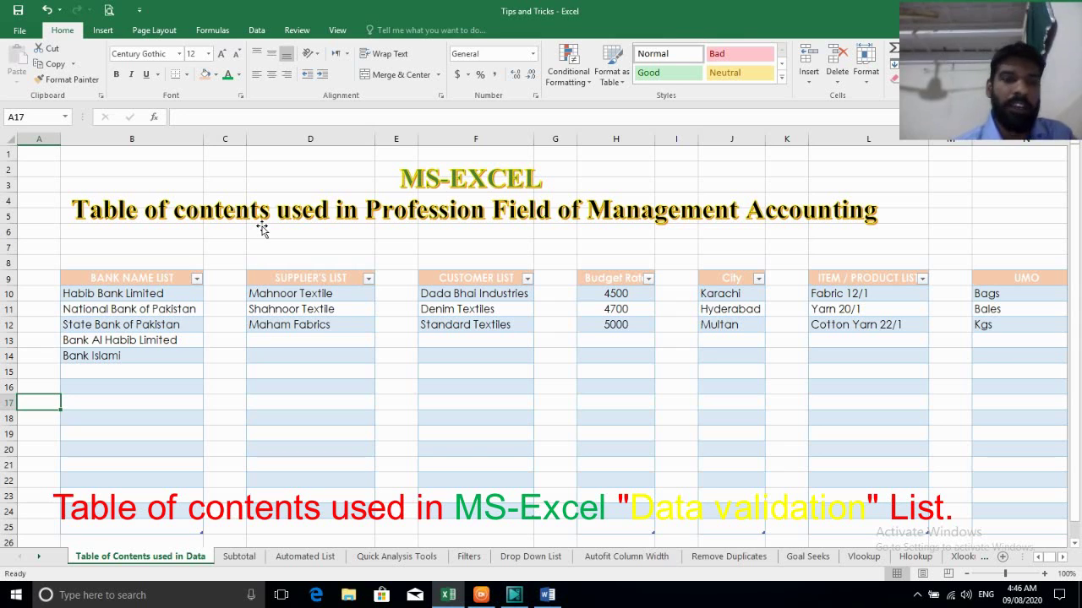
key("Right")
key("Down")
key("Down")
key("Down")
key("Down")
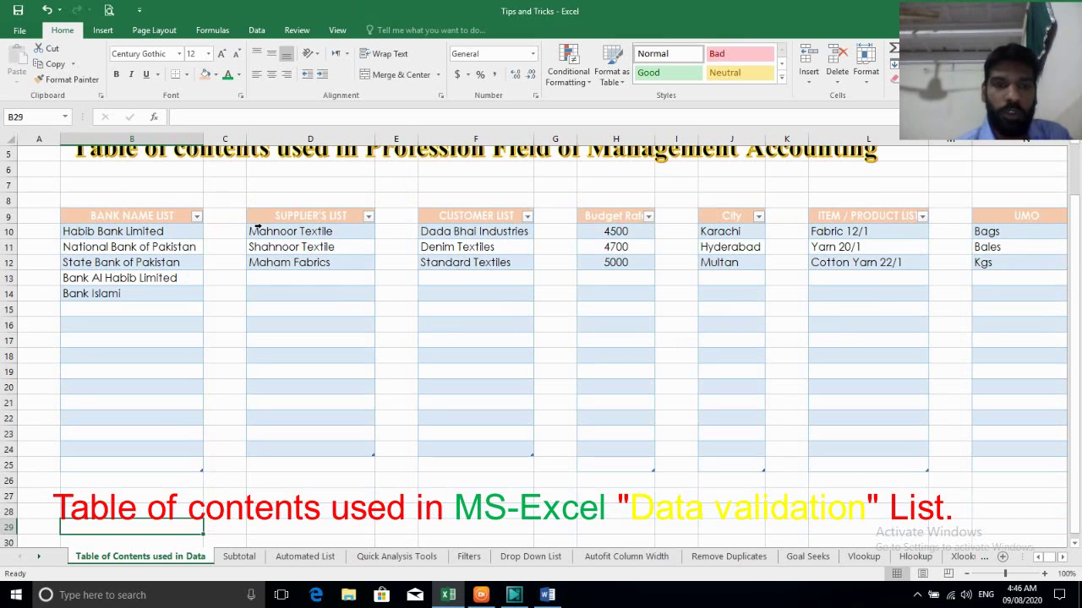
Enter 'Charts of Accounts' in cell D28, then reselect D28 to check the entry
key("Up")
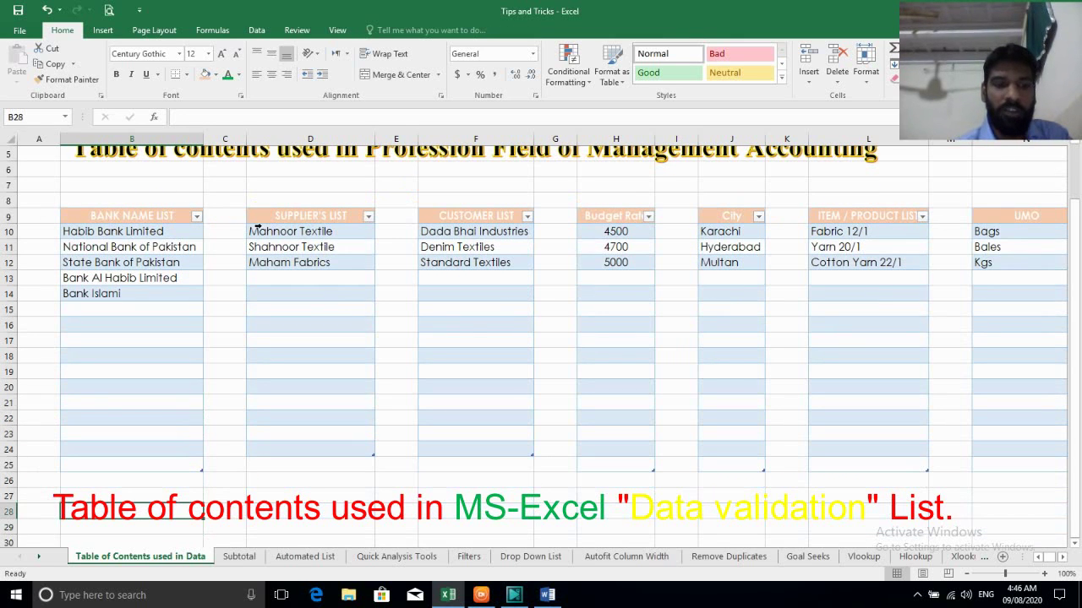
key("Right")
key("Right")
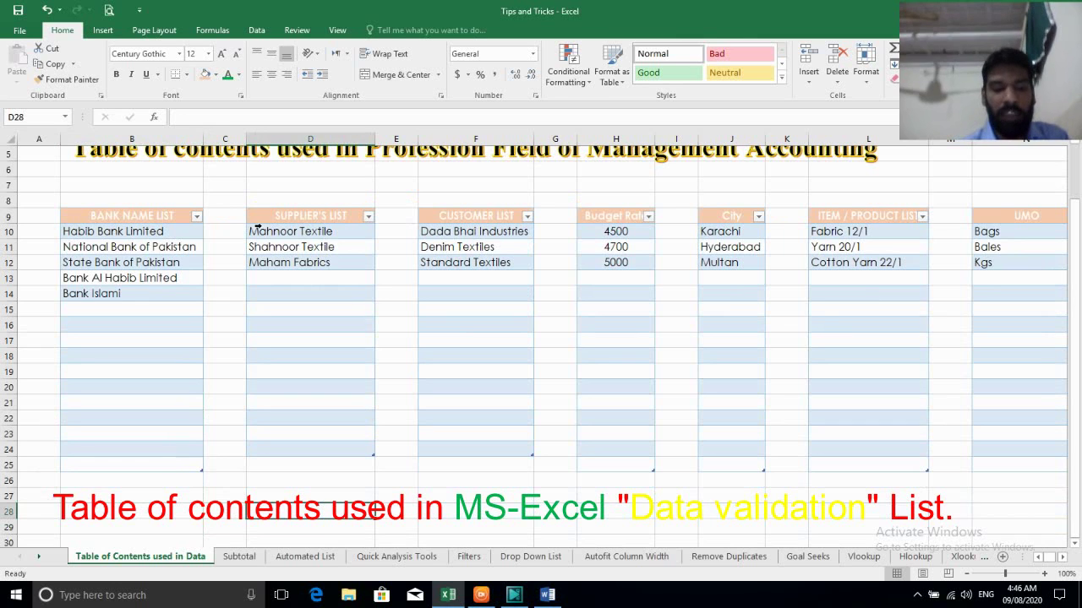
type("Charts")
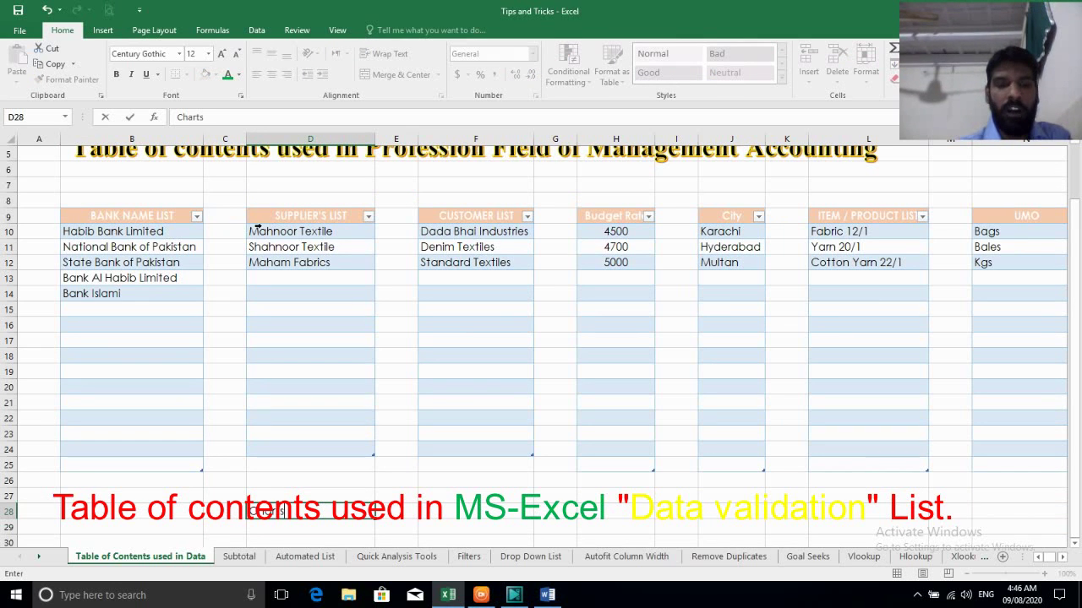
type(" of Acco")
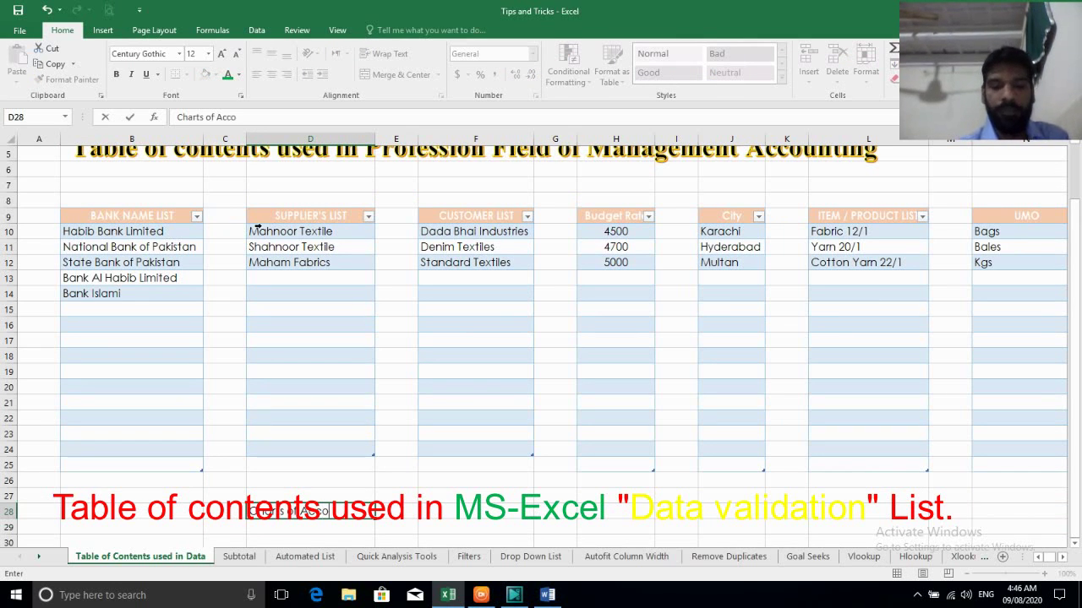
type("unts")
key("Return")
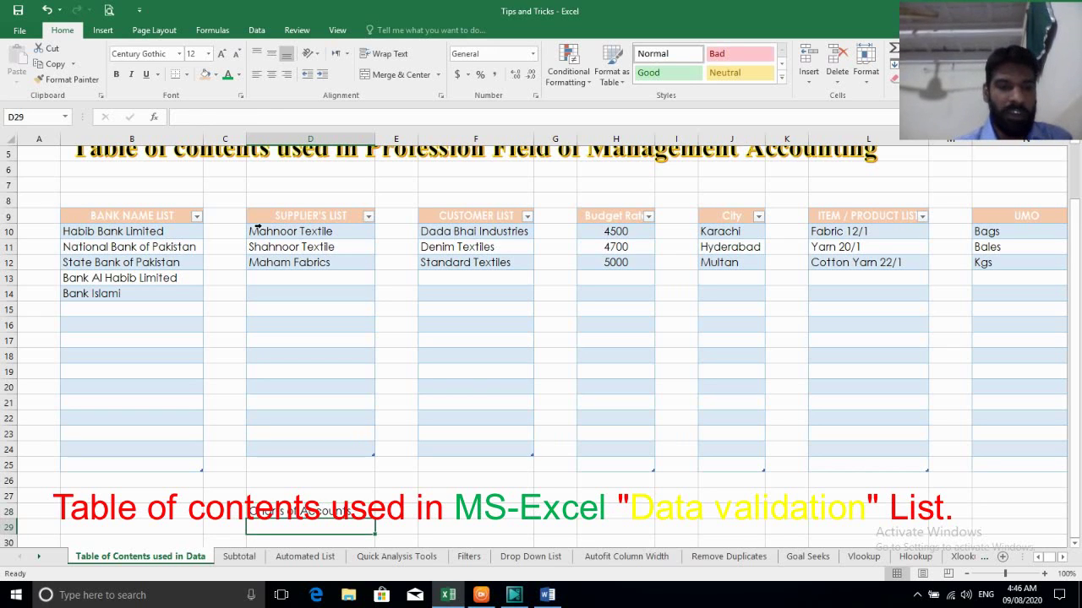
key("Up")
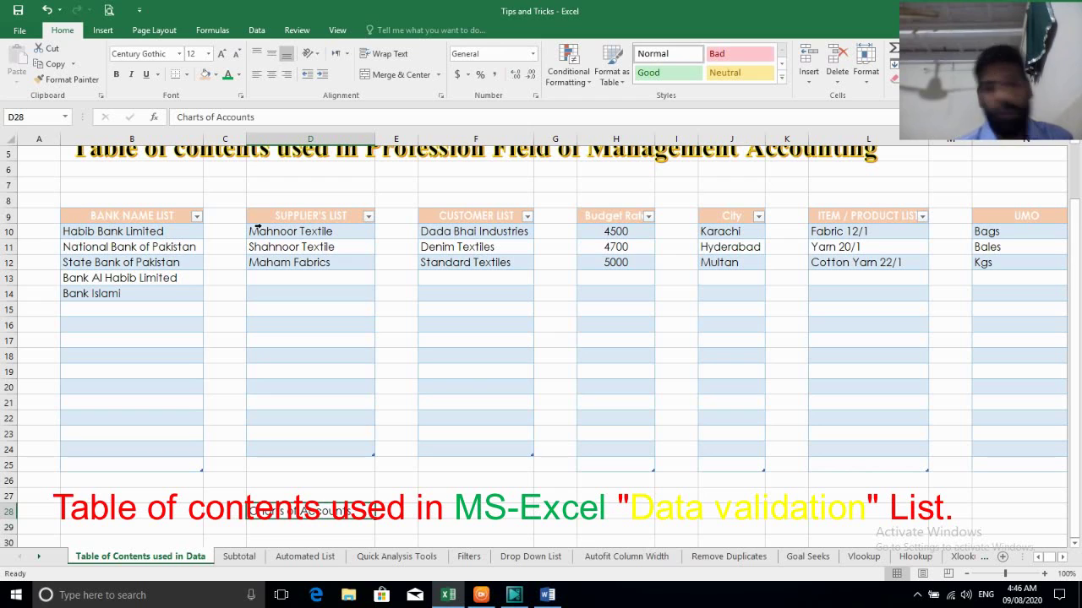